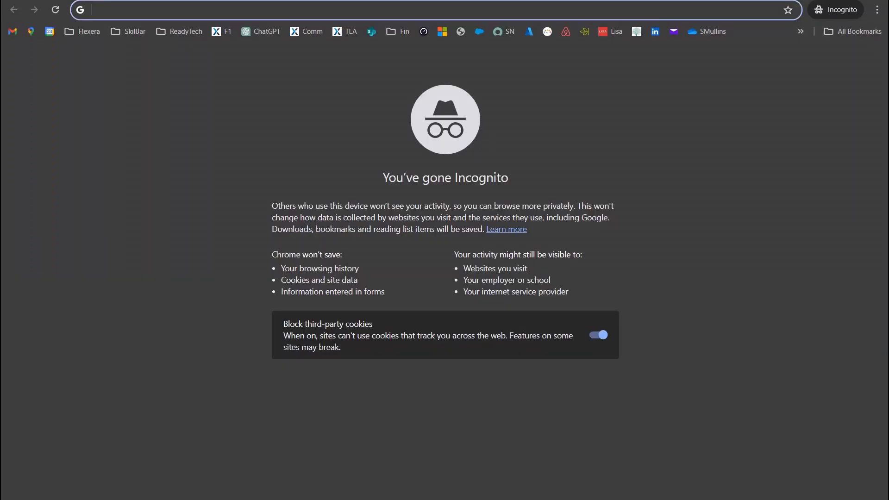
pyautogui.write('https://developer.servicenow.com/dev.do')
pyautogui.press('Return')
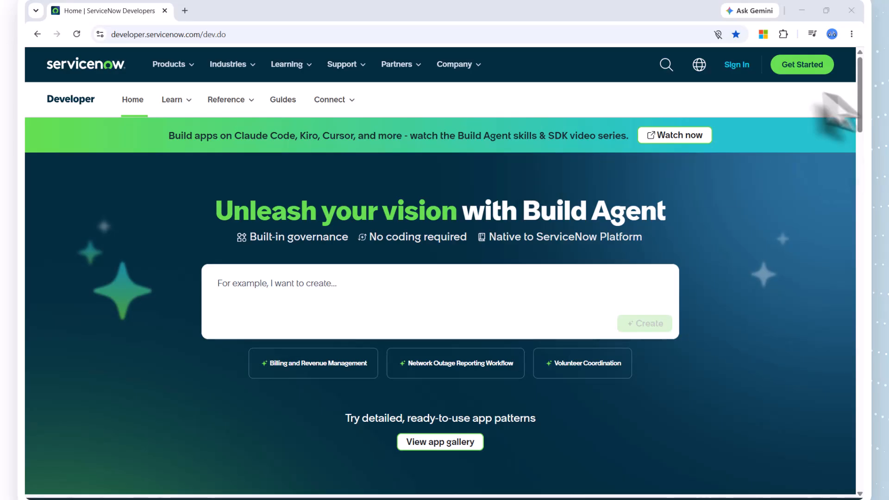
pyautogui.click(736, 65)
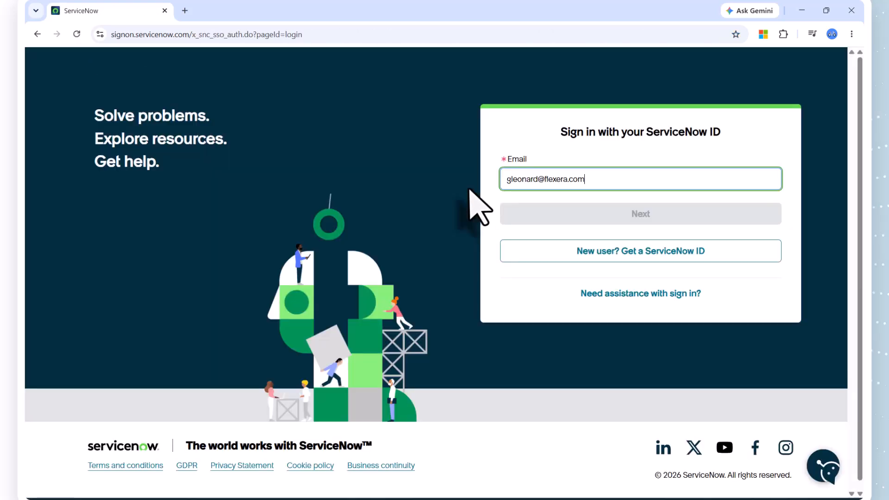
# Step: Sign in to the ServiceNow developer portal with the account email and password
pyautogui.click(662, 214)
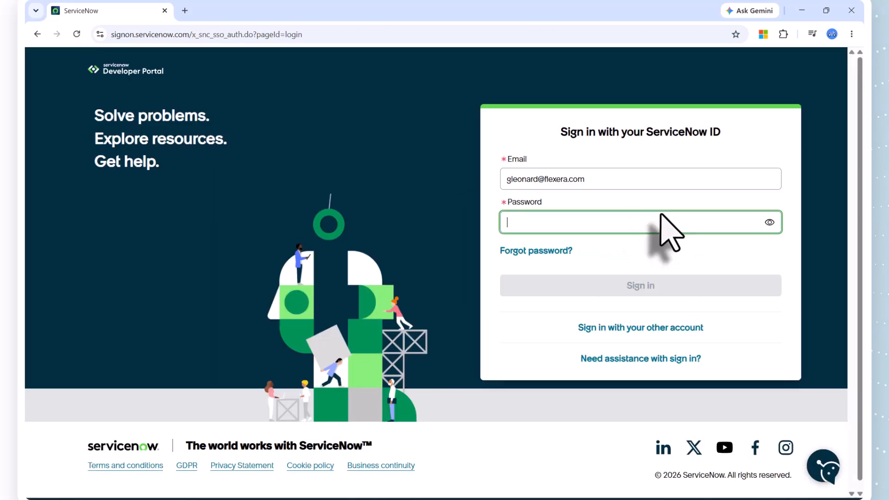
pyautogui.hotkey('ctrl', 'v')
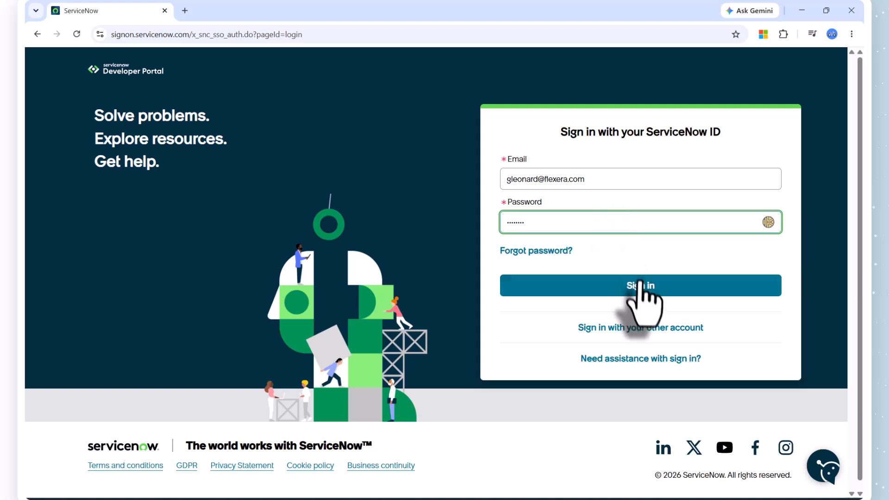
pyautogui.click(649, 286)
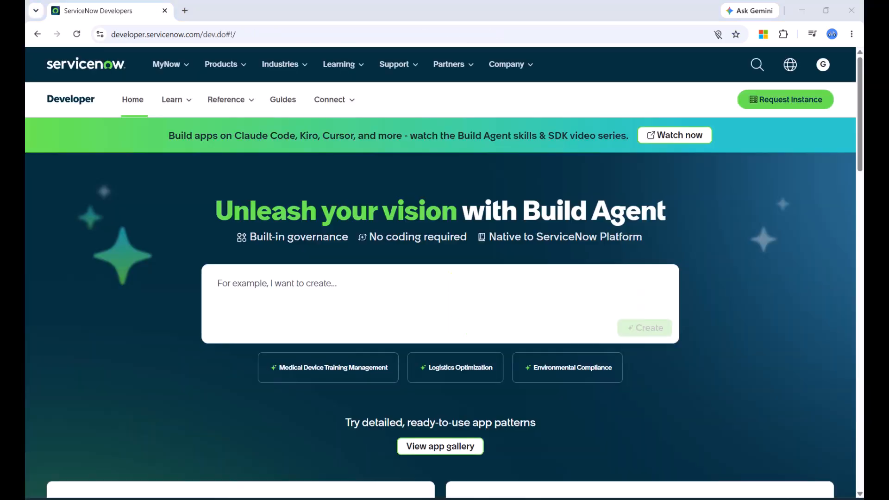
# Step: Request a developer instance on the Australia release
pyautogui.click(794, 110)
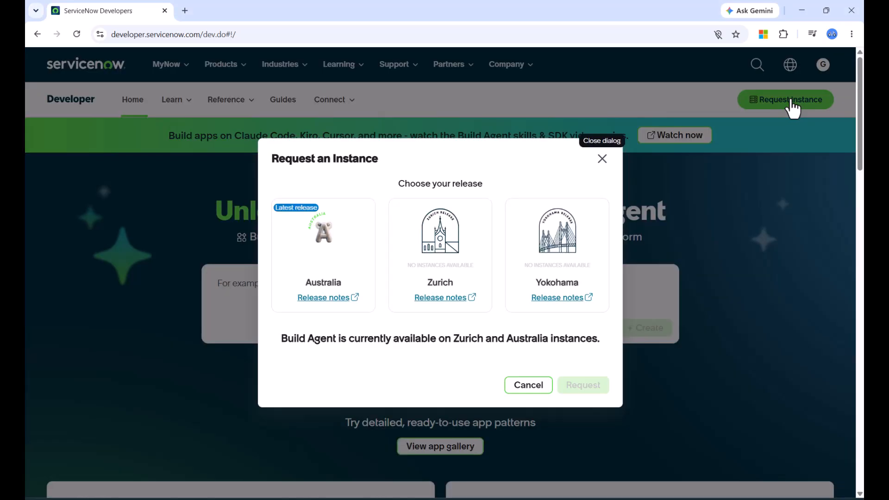
pyautogui.click(331, 266)
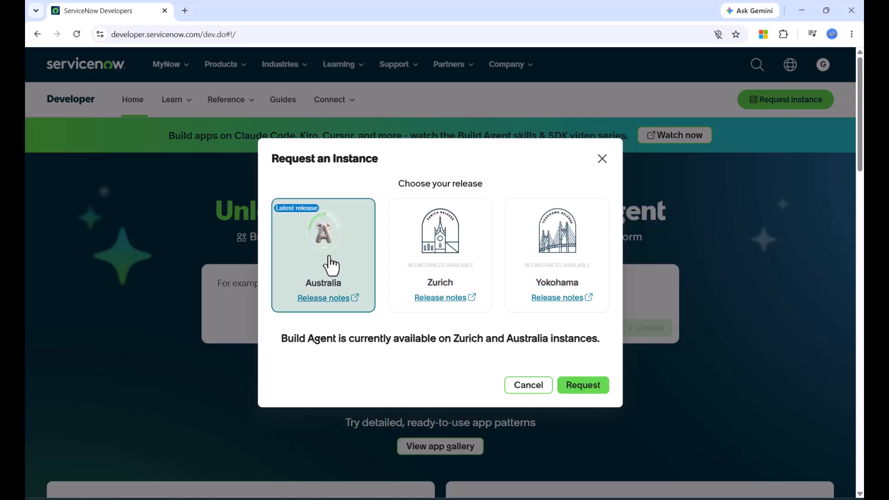
pyautogui.click(579, 387)
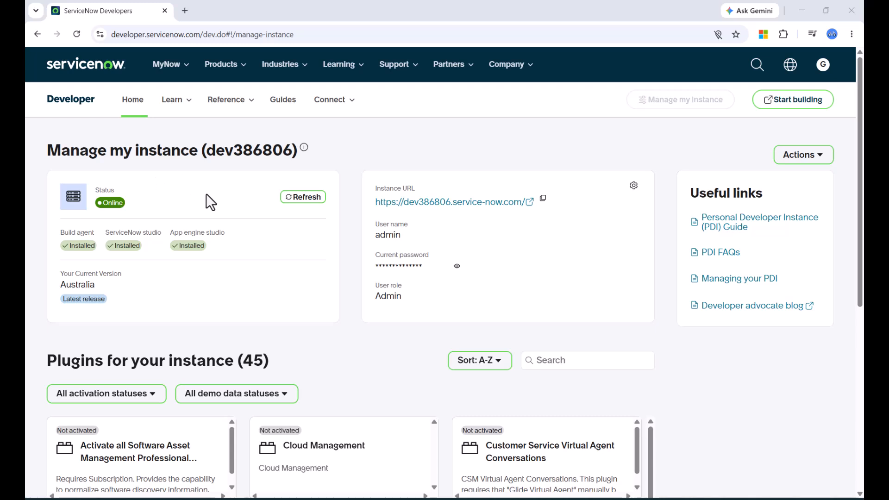
# Step: Activate the "Activate all Software Asset Management Professional" plugin with demo data on the instance
pyautogui.scroll(-2, 345, 351)
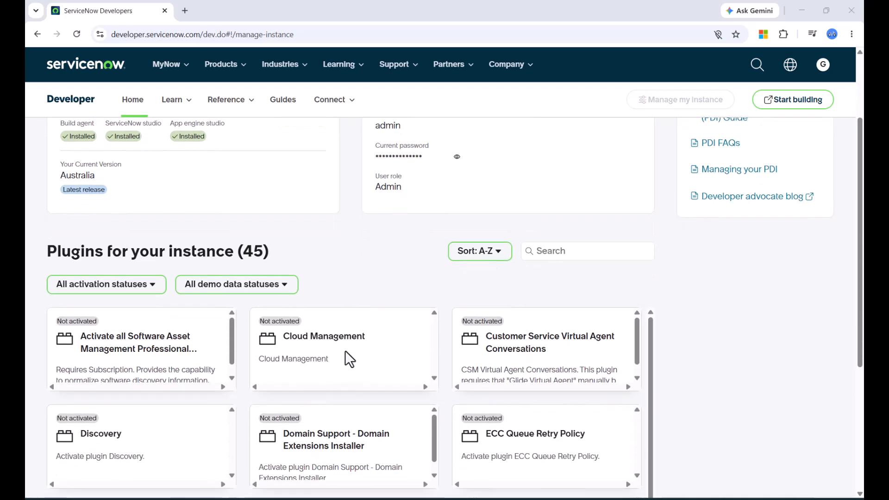
pyautogui.moveTo(145, 368)
pyautogui.moveTo(143, 328)
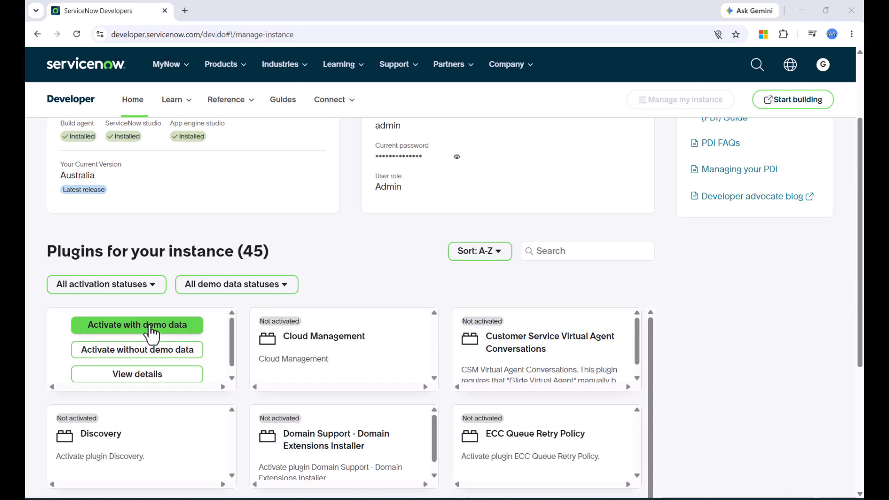
pyautogui.click(151, 326)
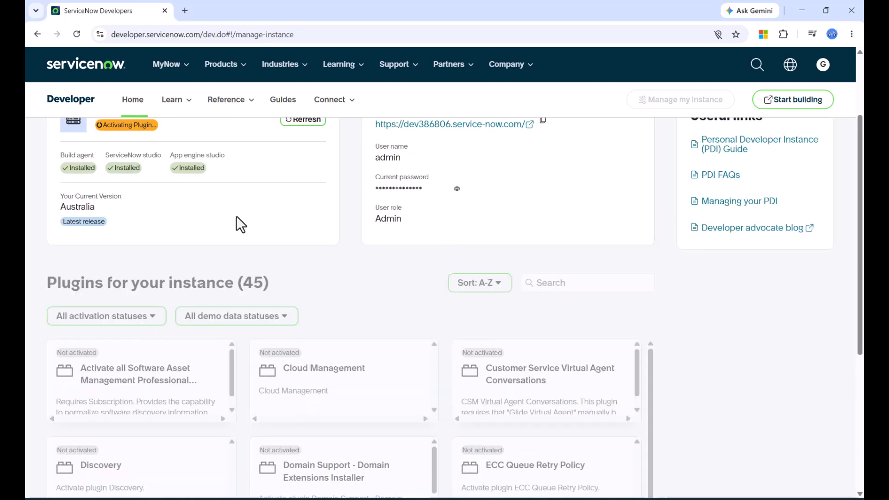
pyautogui.scroll(3, 236, 216)
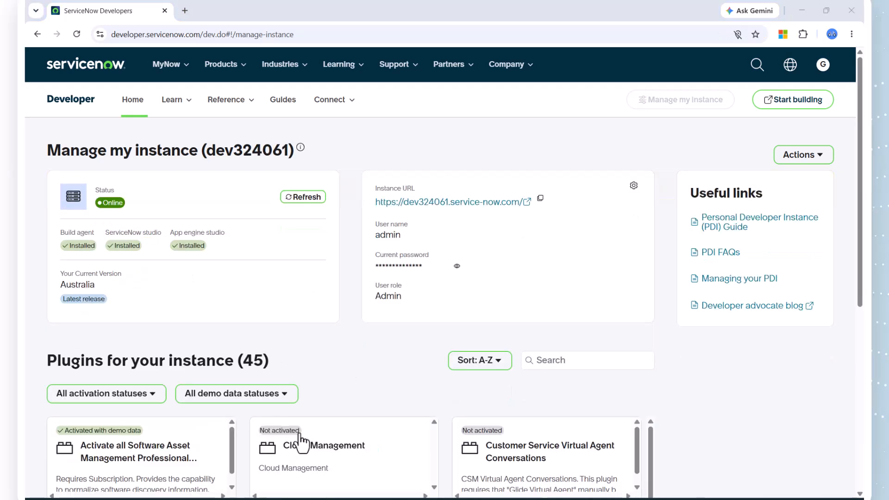
pyautogui.moveTo(269, 444)
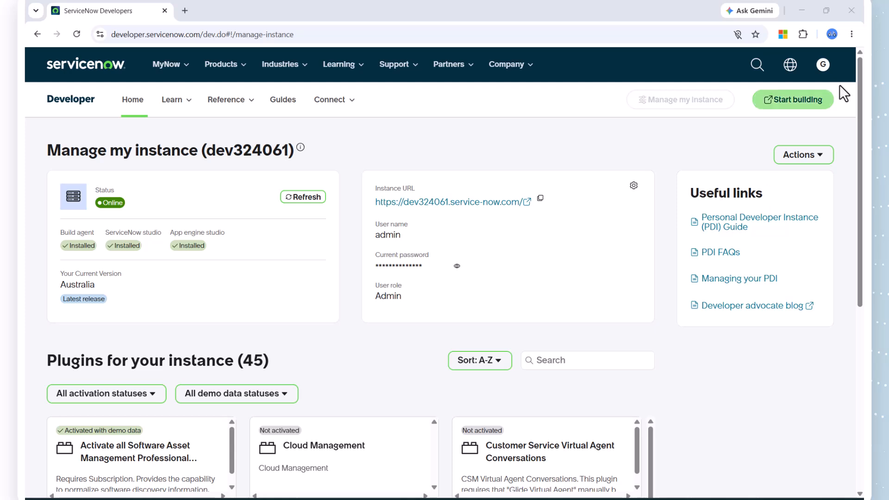
# Step: Start building on the developer instance and bring up its filterable list of all modules
pyautogui.click(805, 107)
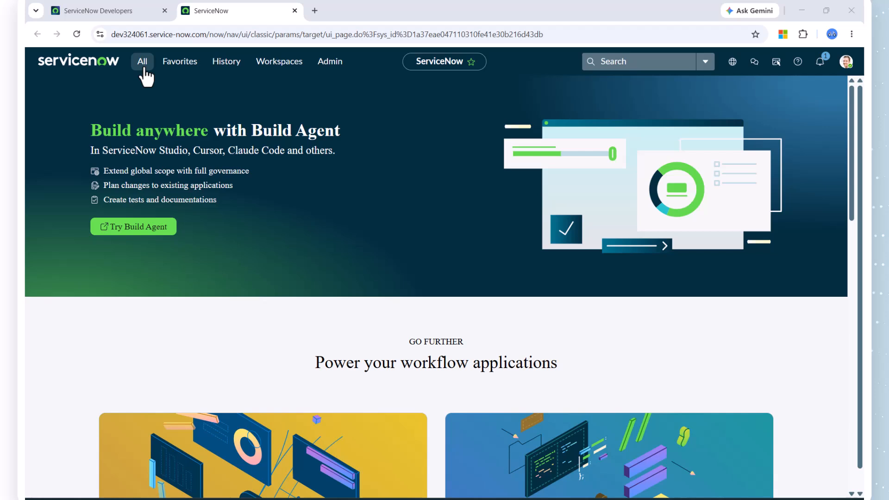
pyautogui.click(145, 70)
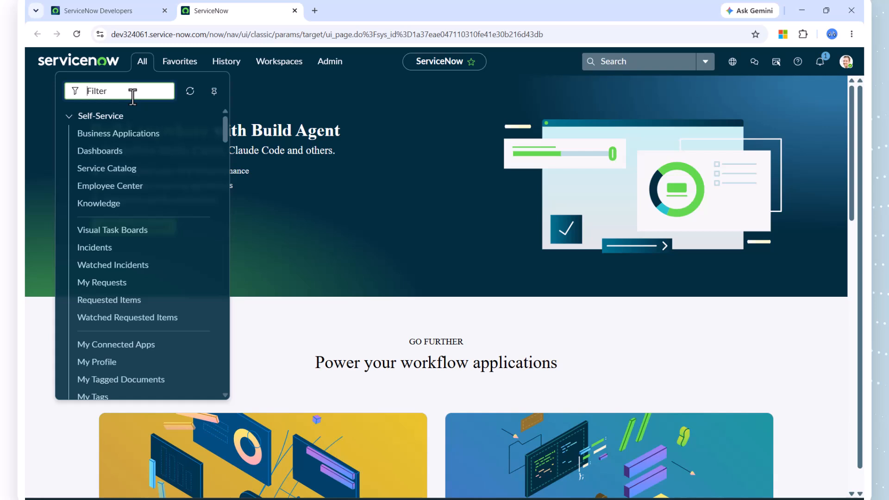
pyautogui.write('integration ')
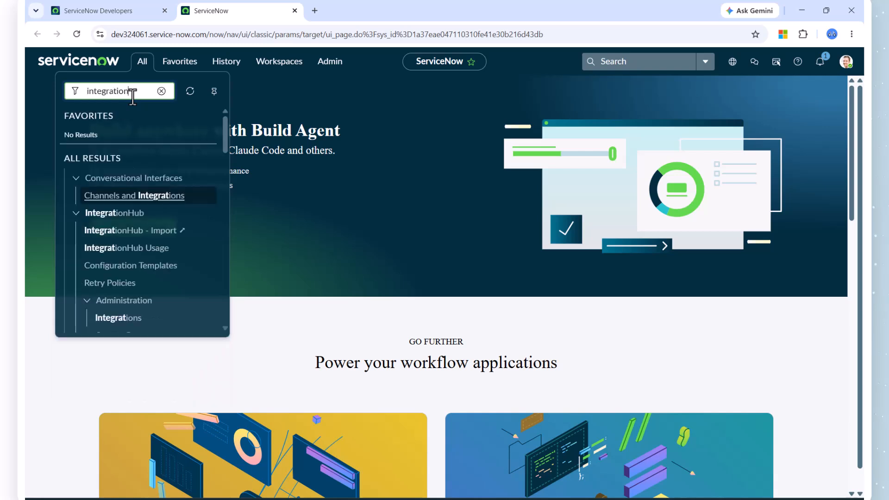
pyautogui.write('hu')
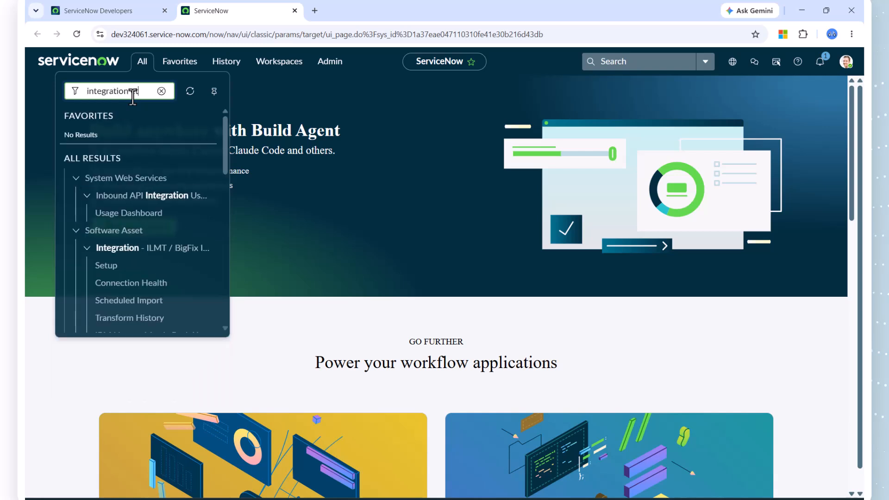
pyautogui.press('BackSpace')
pyautogui.press('BackSpace')
pyautogui.press('BackSpace')
pyautogui.press('BackSpace')
pyautogui.press('BackSpace')
pyautogui.press('BackSpace')
pyautogui.press('BackSpace')
pyautogui.press('BackSpace')
pyautogui.press('BackSpace')
pyautogui.press('BackSpace')
pyautogui.press('BackSpace')
pyautogui.press('BackSpace')
pyautogui.press('BackSpace')
pyautogui.press('BackSpace')
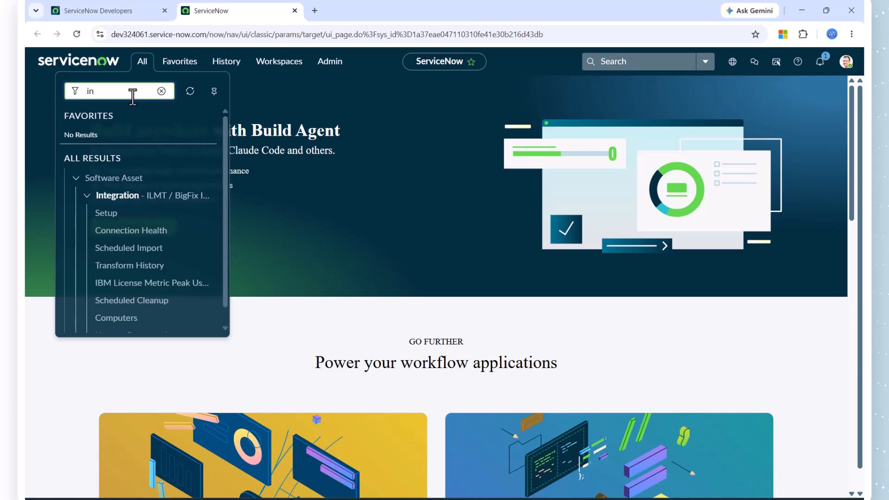
# Step: Filter the modules for "application man" and open Application Manager
pyautogui.write('app')
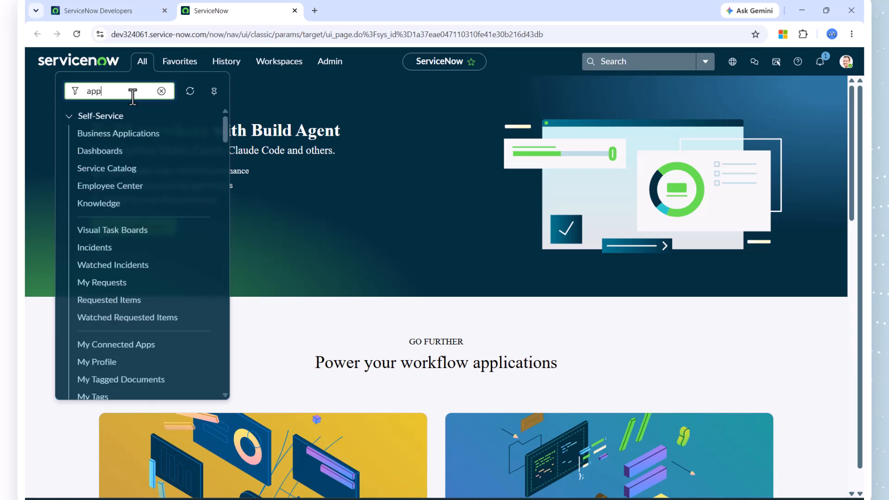
pyautogui.write('lication man')
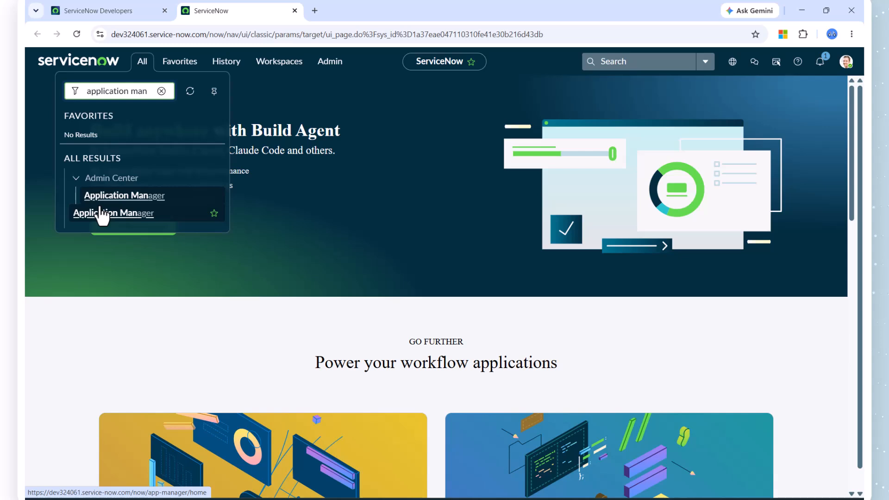
pyautogui.click(119, 205)
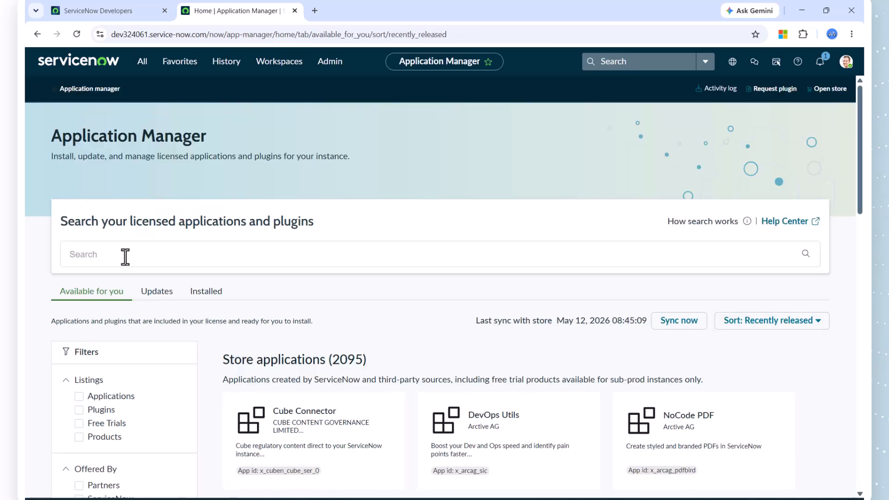
# Step: Search the licensed applications for "IntegrationHub ETL" and open that application's details
pyautogui.click(125, 255)
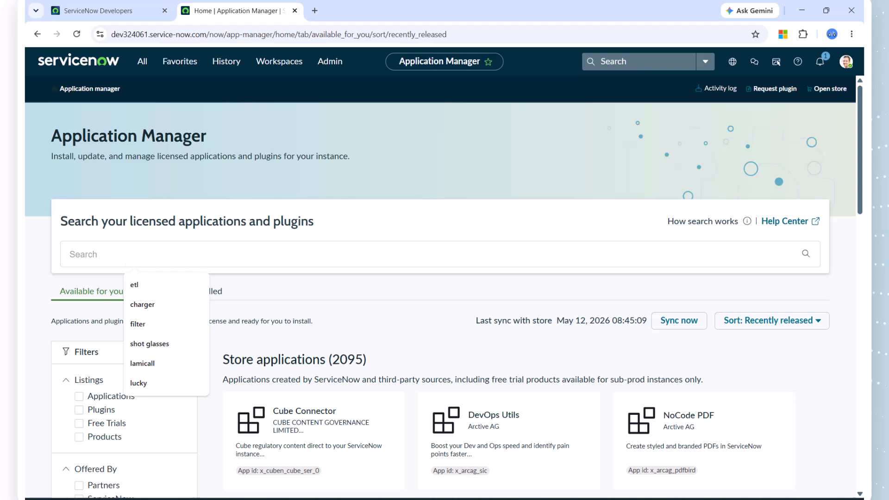
pyautogui.write('IntegrationHub ETL')
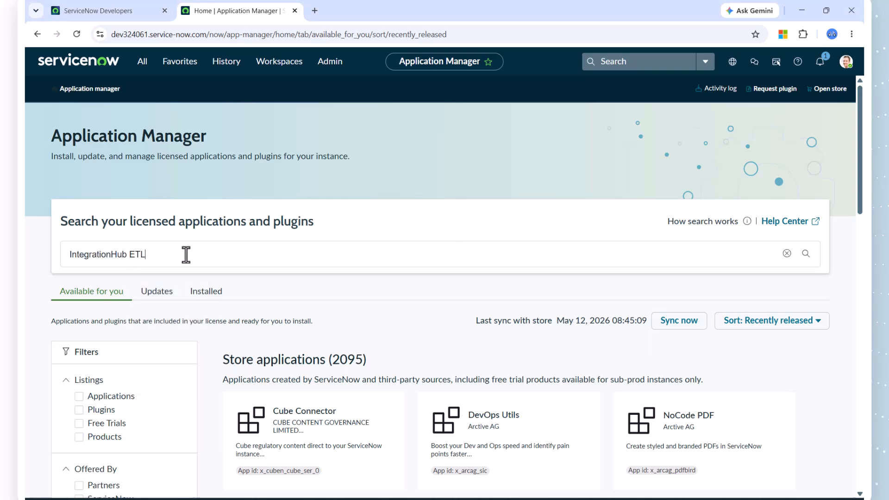
pyautogui.press('Return')
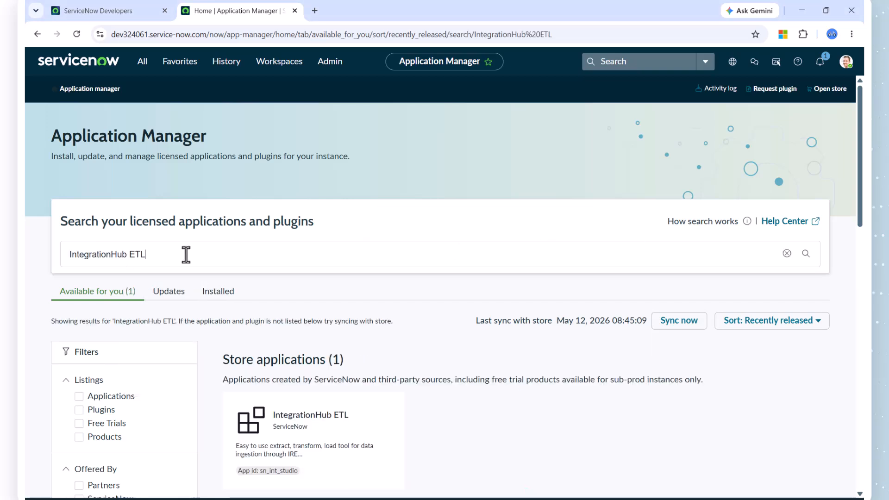
pyautogui.scroll(-3, 538, 394)
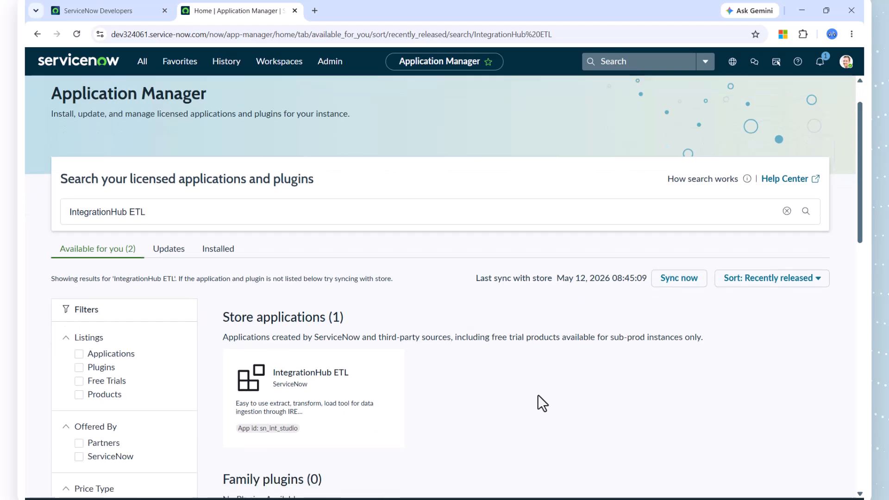
pyautogui.click(288, 308)
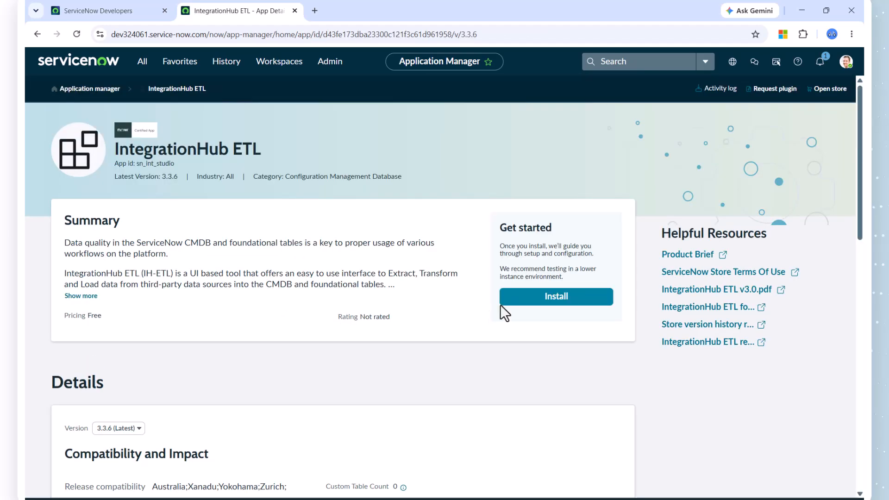
# Step: Install IntegrationHub ETL version 3.3.6 immediately, together with its dependencies, and dismiss the installation dialog
pyautogui.click(551, 299)
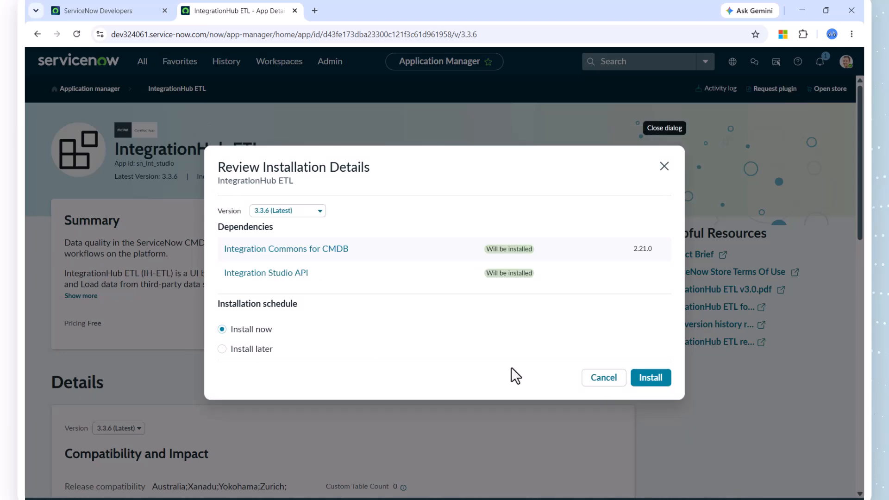
pyautogui.click(651, 378)
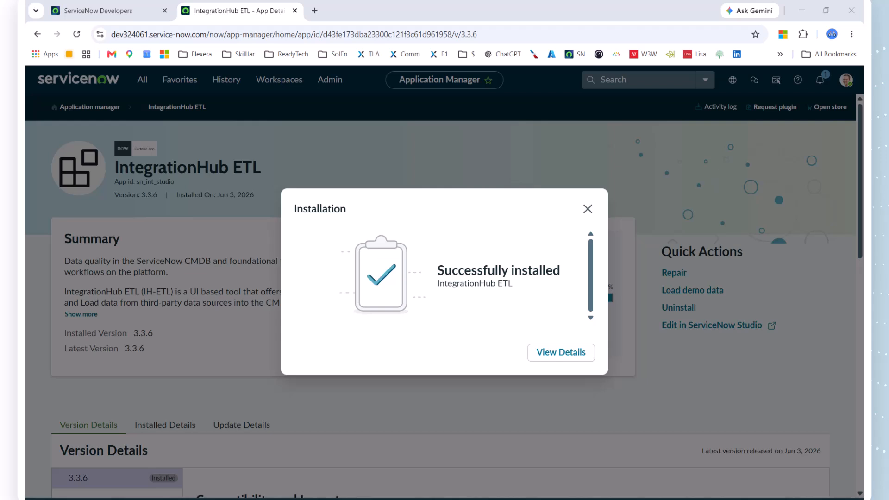
pyautogui.click(589, 208)
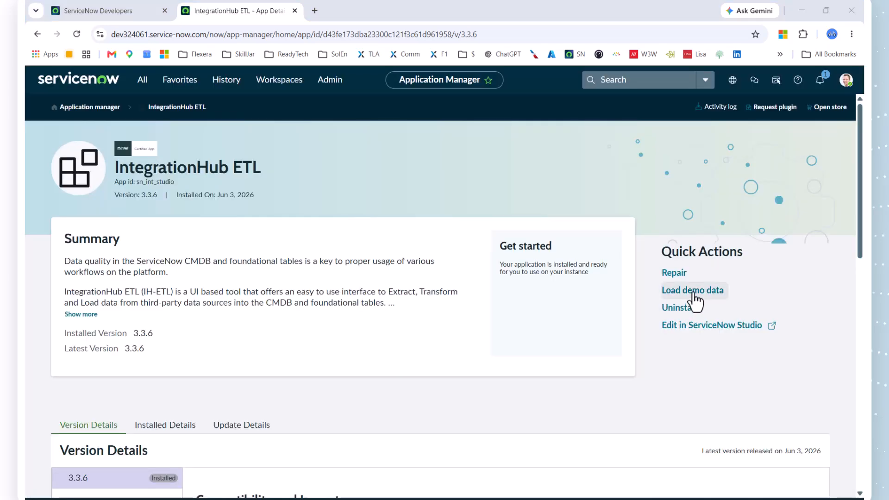
# Step: Load the demo data for IntegrationHub ETL and close the finished dialog
pyautogui.click(693, 293)
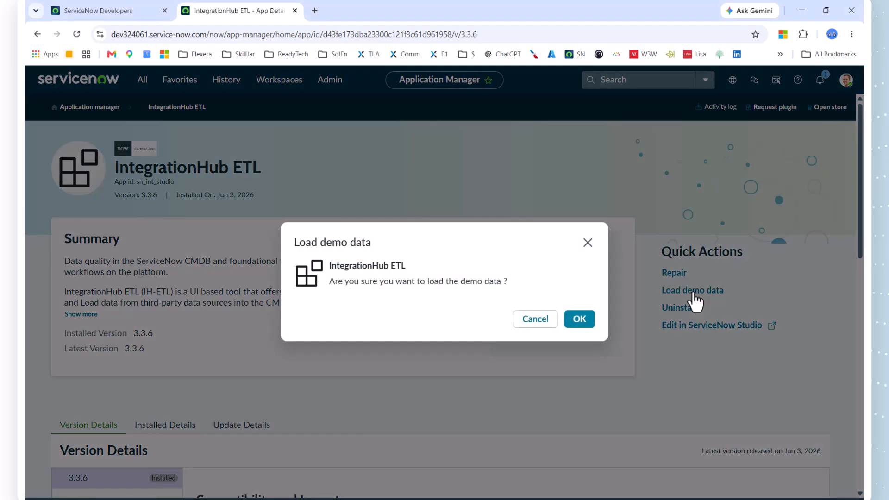
pyautogui.click(590, 327)
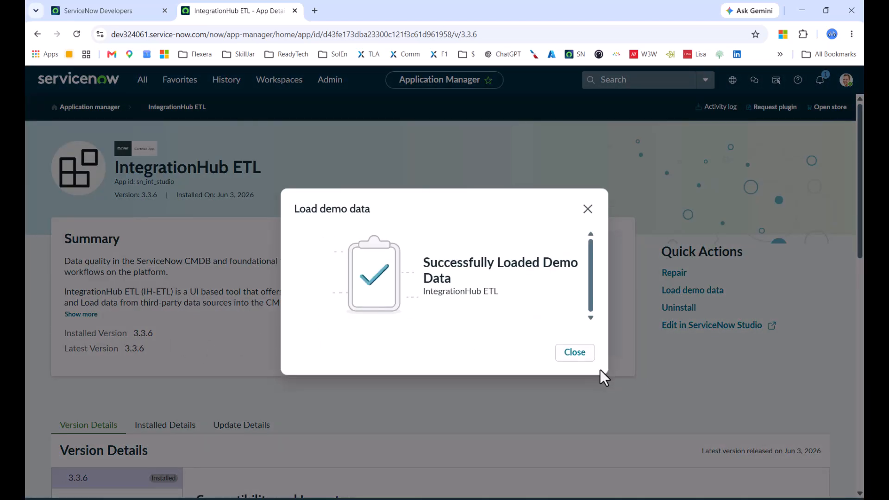
pyautogui.click(575, 353)
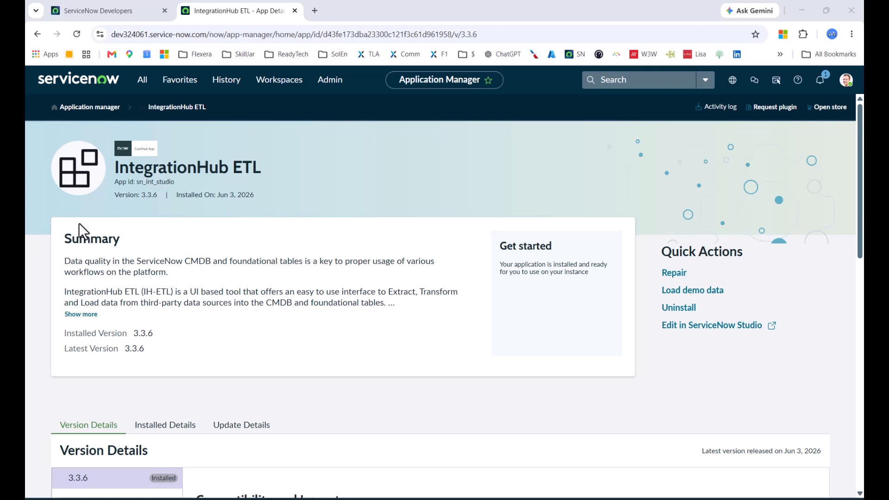
# Step: Filter the modules for "retri" and open Retrieved Update Sets
pyautogui.click(144, 85)
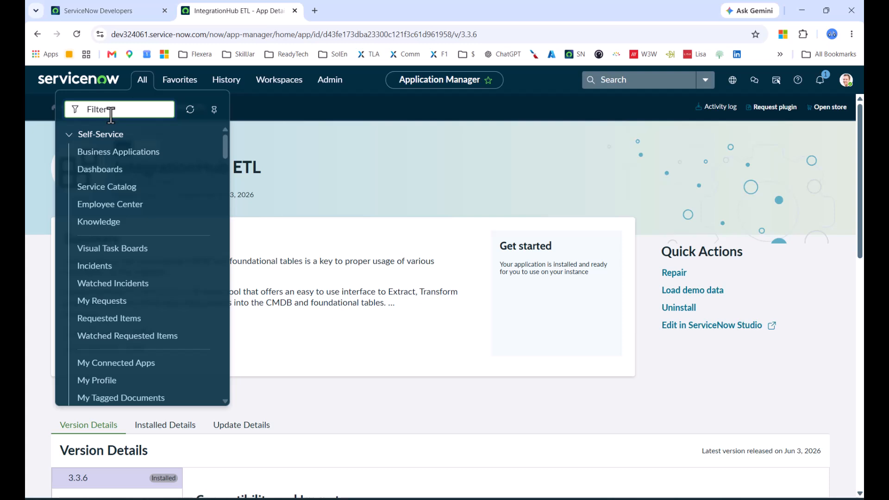
pyautogui.write('retri')
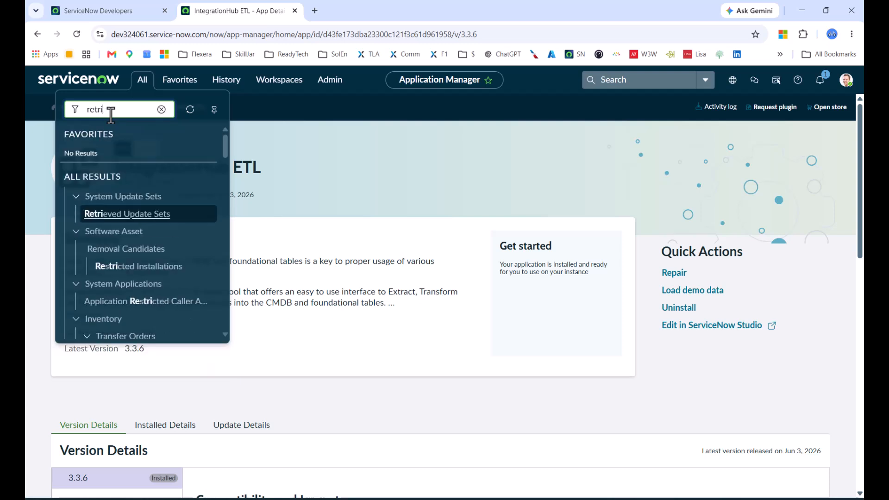
pyautogui.click(139, 215)
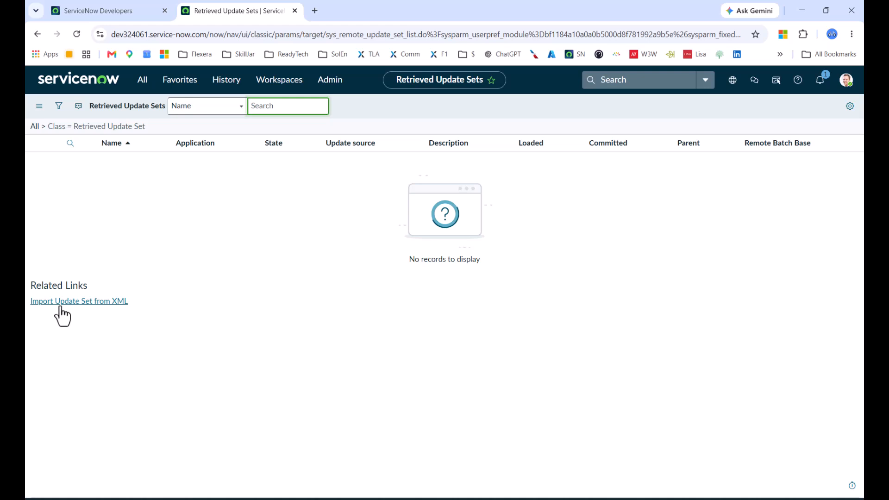
# Step: Hide the bookmarks bar and open the form for importing an update set from XML
pyautogui.hotkey('ctrl', 'shift', 'b')
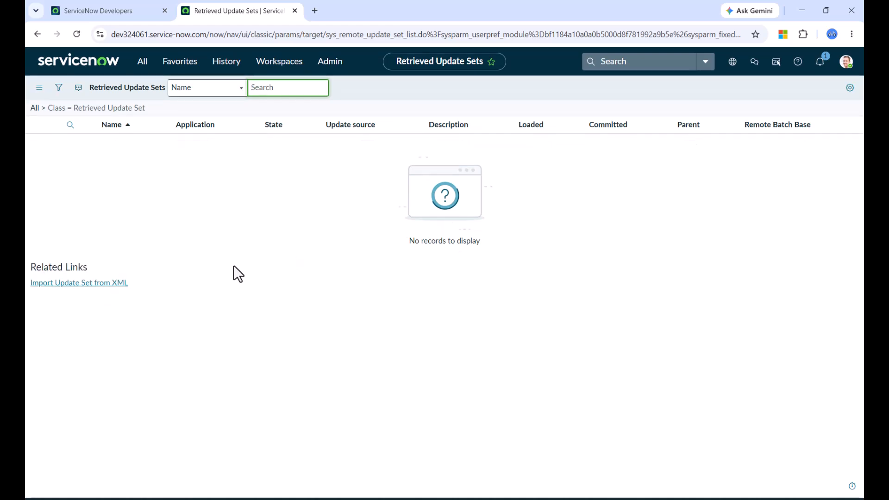
pyautogui.click(109, 285)
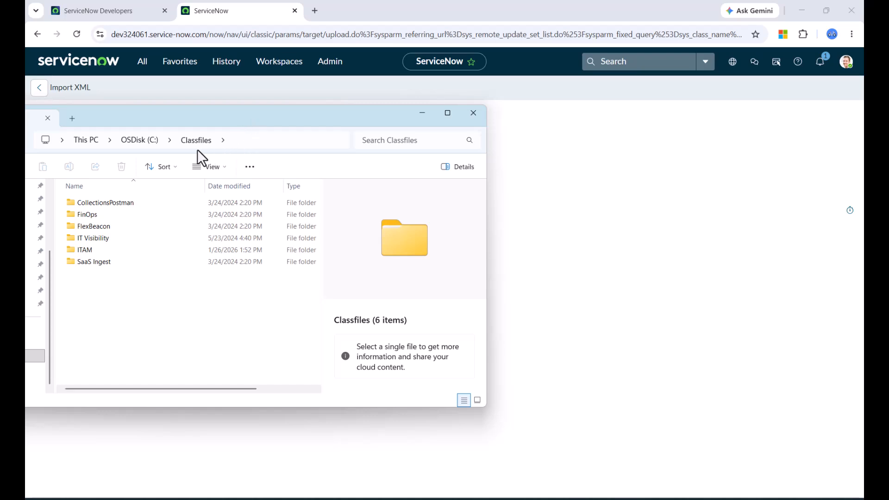
# Step: Look up the Flexera One XML files in the folder C:\Classfiles\IT Visibility\ServiceNow and return to the import form
pyautogui.doubleClick(130, 241)
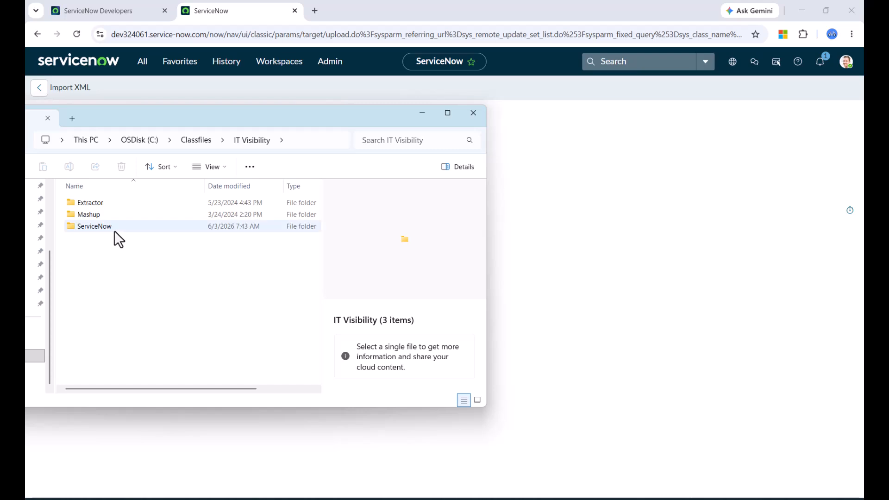
pyautogui.doubleClick(114, 230)
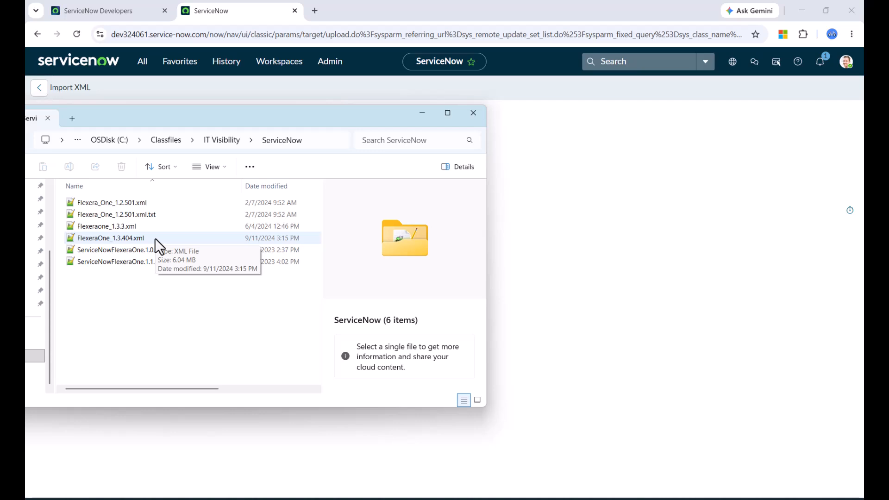
pyautogui.click(321, 142)
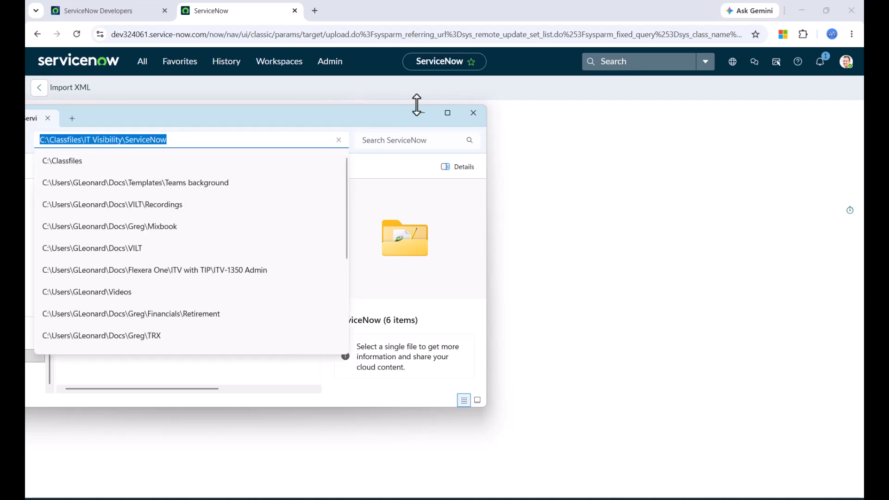
pyautogui.click(548, 137)
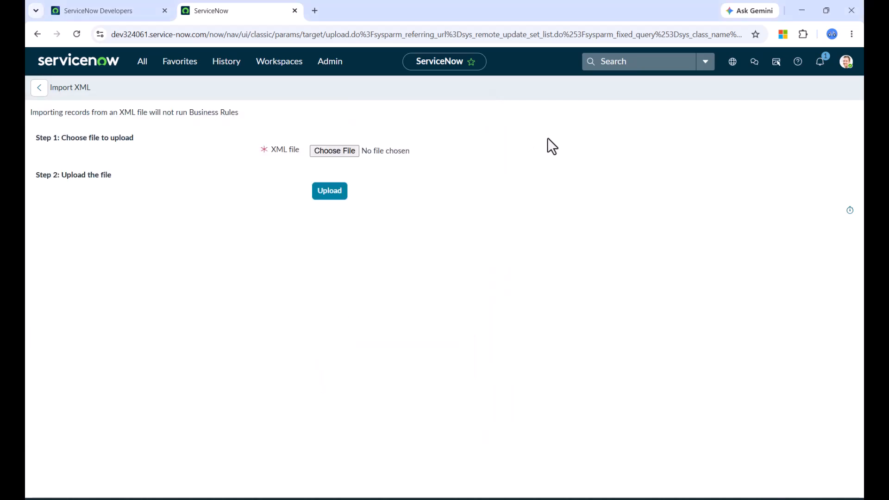
# Step: Choose FlexeraOne_1.3.404.xml as the XML file and upload it
pyautogui.click(341, 152)
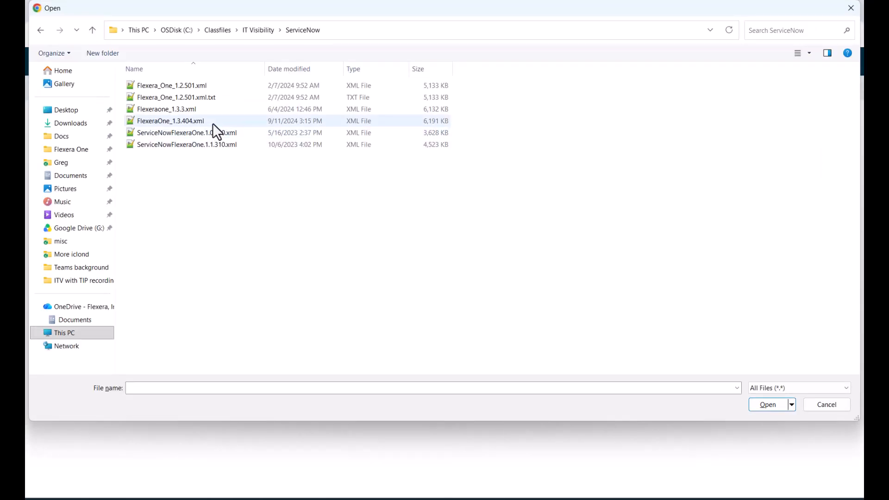
pyautogui.doubleClick(212, 122)
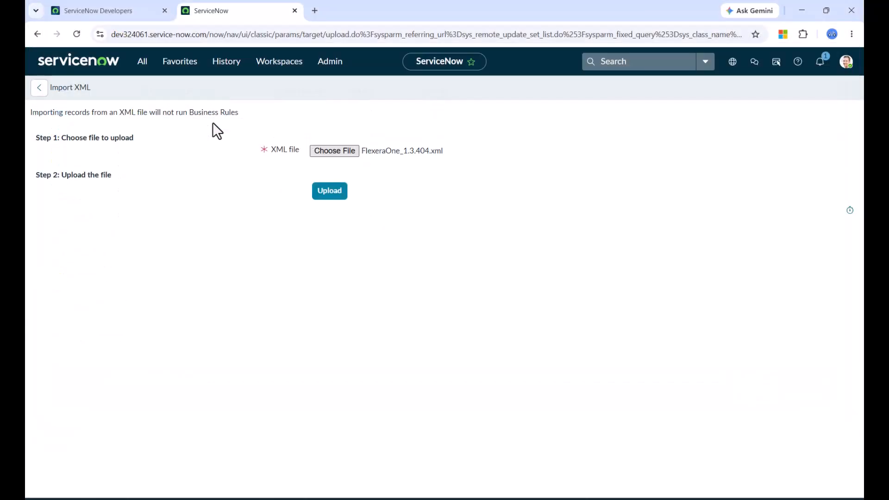
pyautogui.click(329, 191)
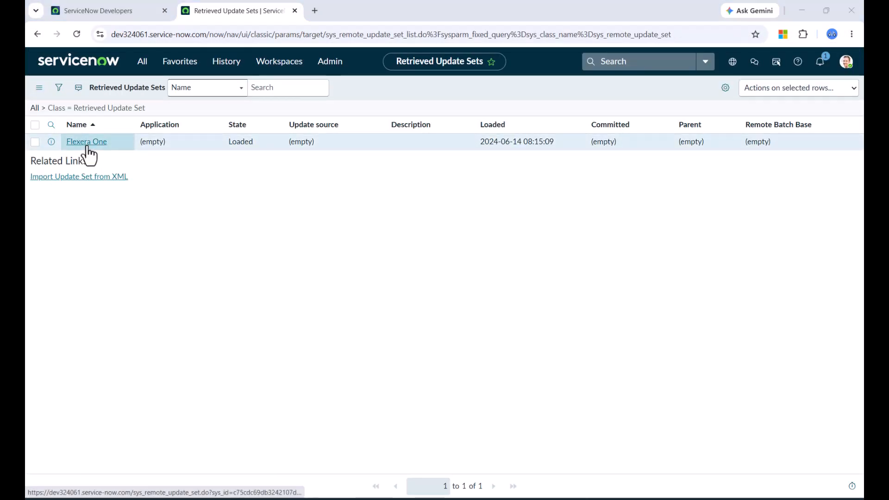
# Step: Open the Flexera One retrieved update set, preview it and close the preview dialog
pyautogui.click(93, 151)
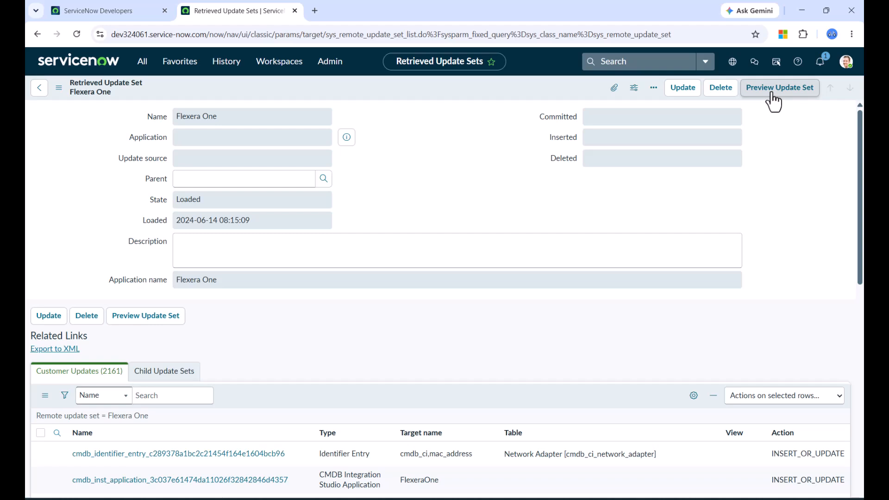
pyautogui.click(772, 93)
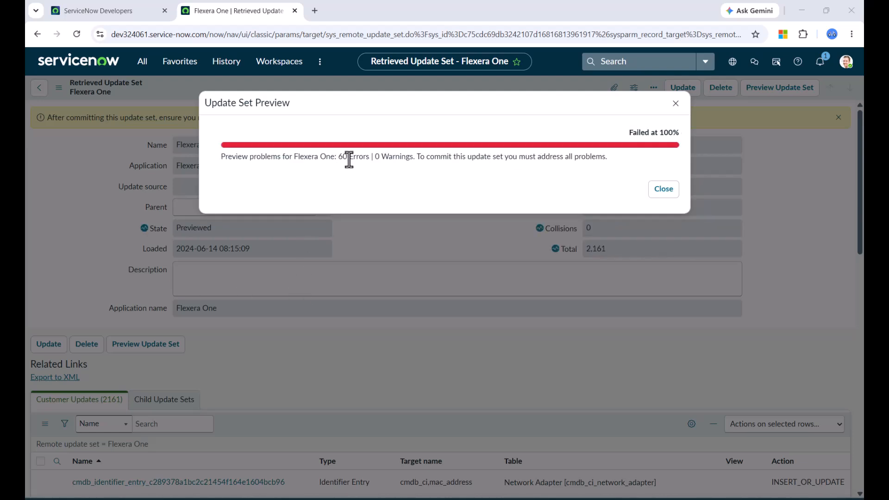
pyautogui.click(667, 191)
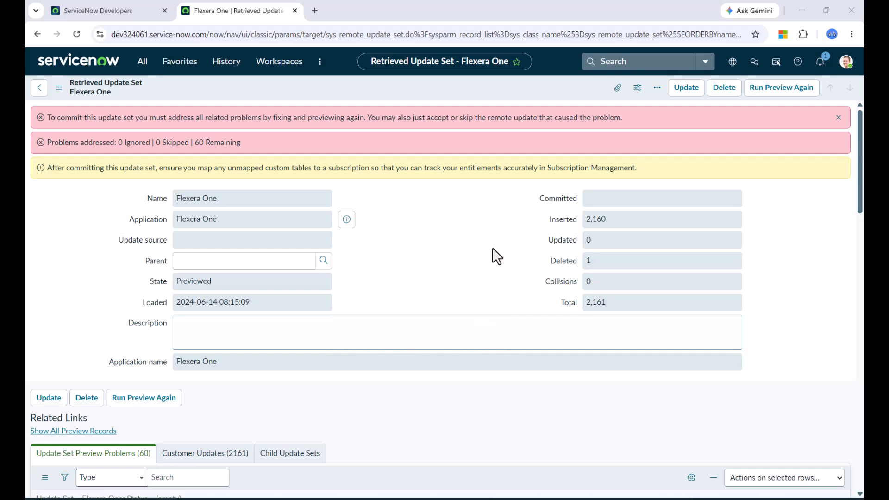
# Step: Select all preview problems on the first page of the update set's problem list and accept their remote updates
pyautogui.scroll(-3, 457, 389)
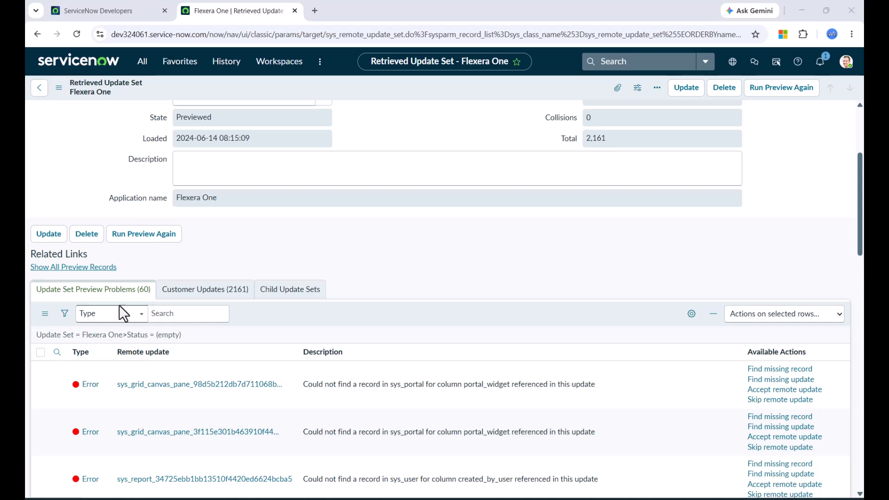
pyautogui.scroll(-2, 411, 252)
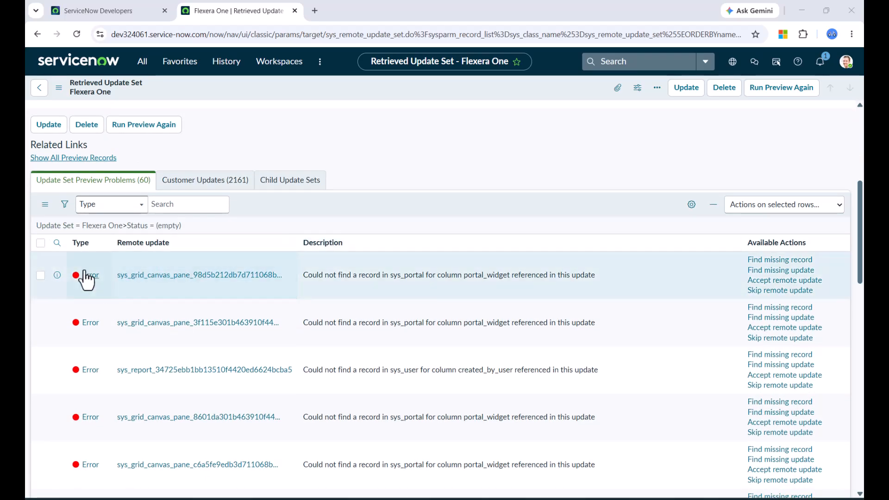
pyautogui.scroll(-8, 217, 286)
pyautogui.scroll(9, 216, 292)
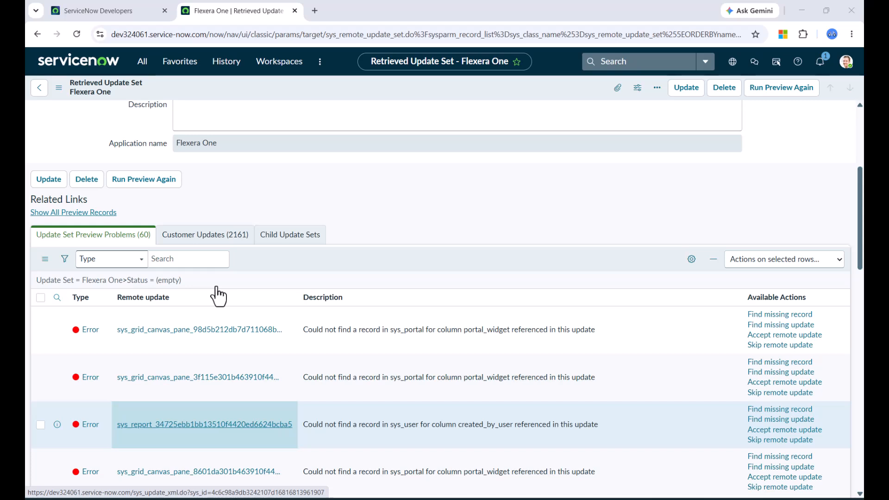
pyautogui.scroll(-1, 139, 277)
pyautogui.click(41, 242)
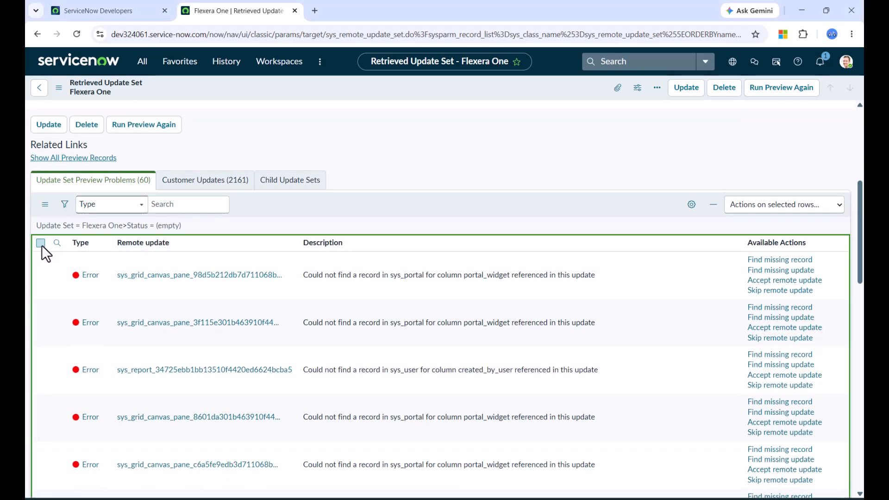
pyautogui.click(41, 243)
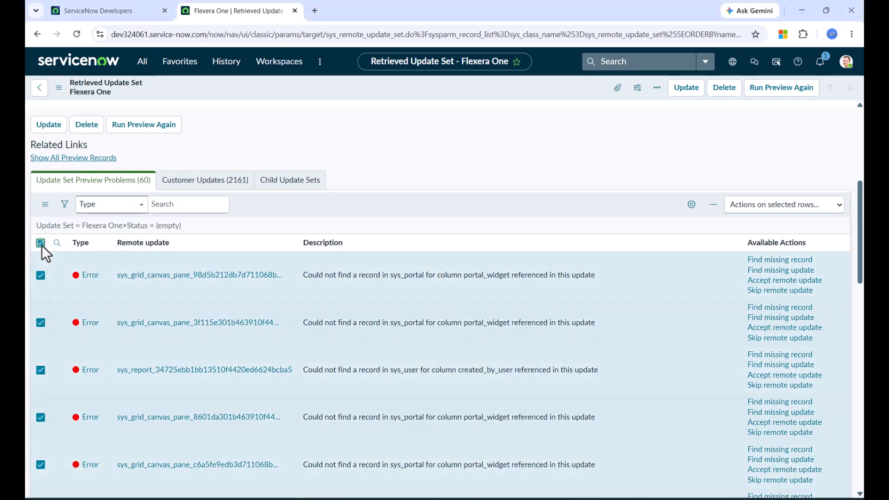
pyautogui.click(841, 206)
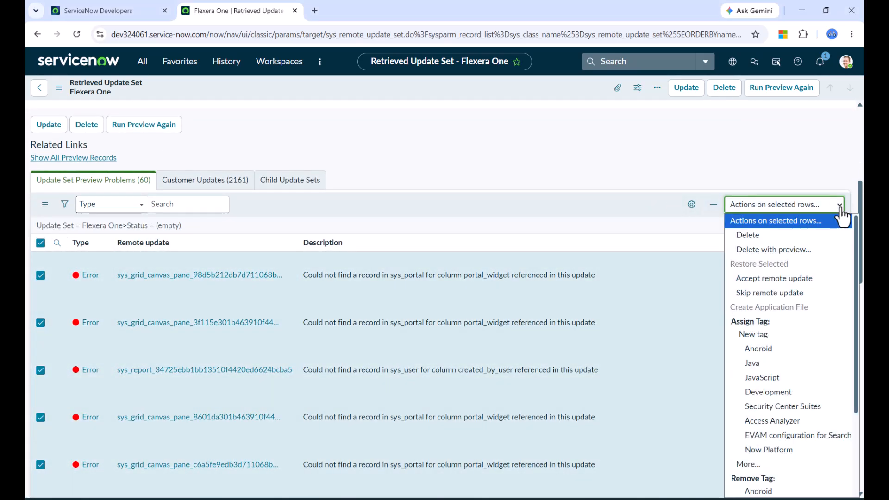
pyautogui.click(816, 280)
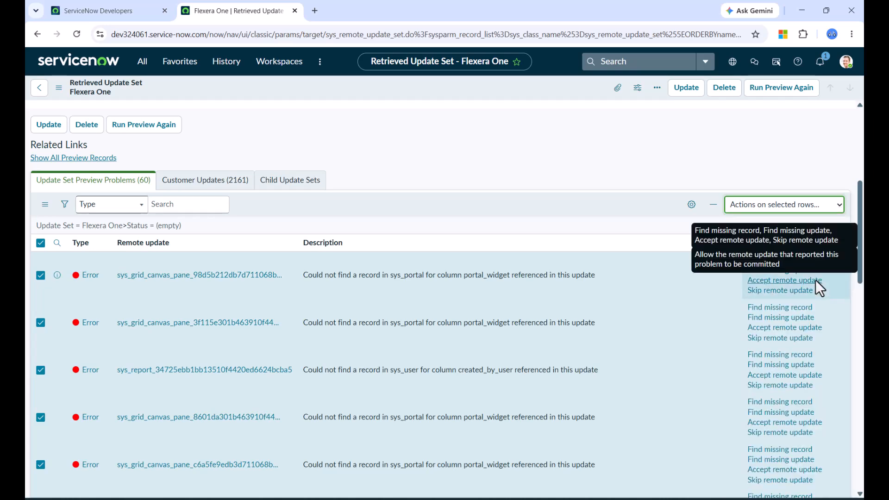
# Step: Accept the remote updates for the two remaining batches of preview problems, selecting all listed rows each time
pyautogui.scroll(-4, 405, 312)
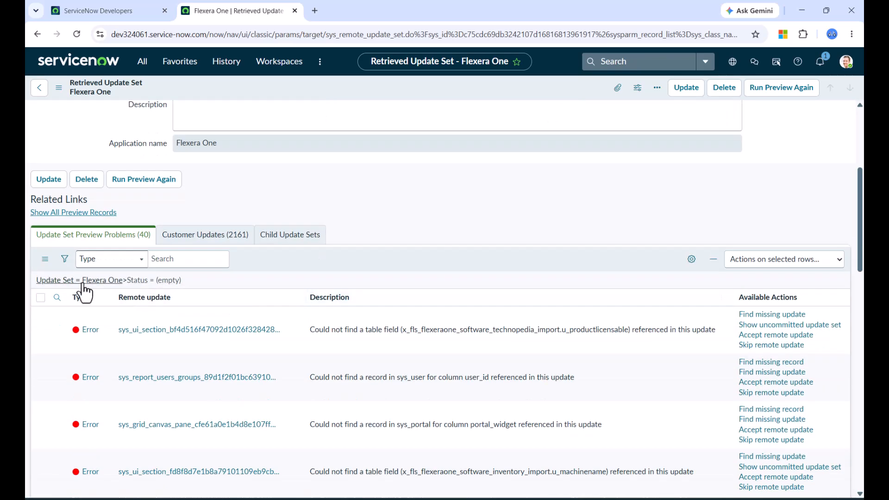
pyautogui.click(40, 298)
pyautogui.click(839, 261)
pyautogui.click(799, 64)
pyautogui.scroll(-3, 139, 278)
pyautogui.click(41, 352)
pyautogui.click(839, 315)
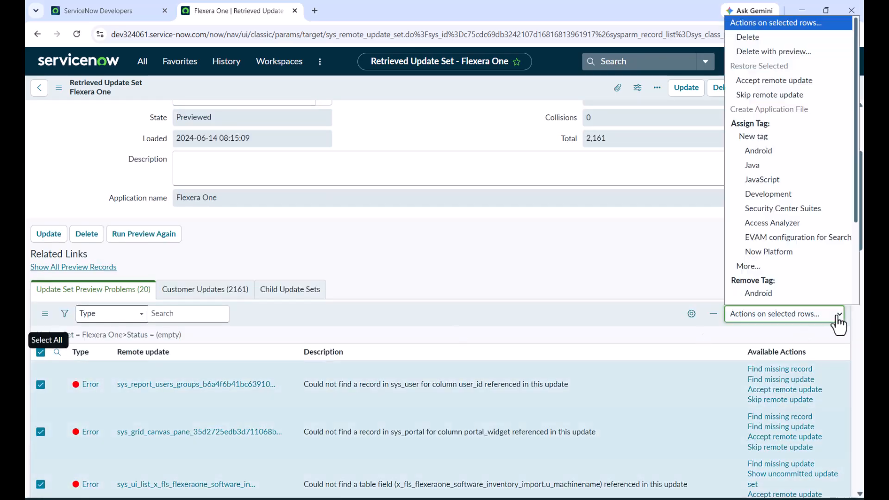
pyautogui.click(799, 79)
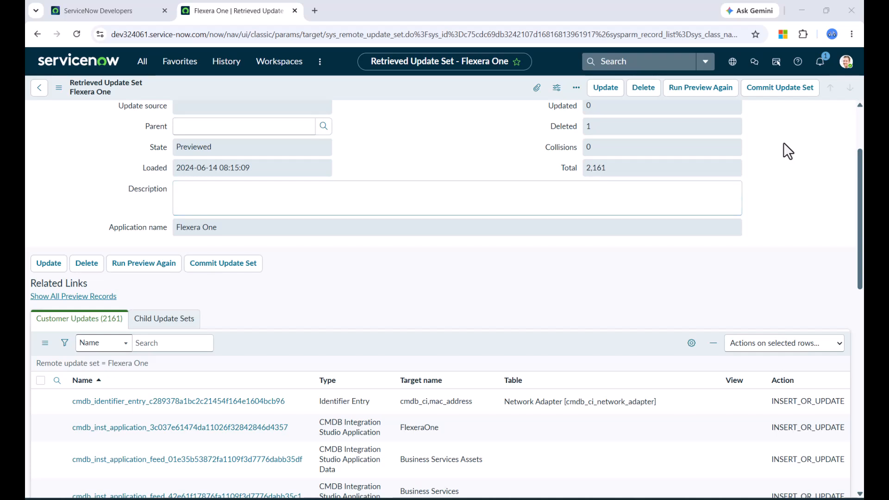
# Step: Commit the Flexera One update set, close the commit dialog and update the record
pyautogui.click(779, 99)
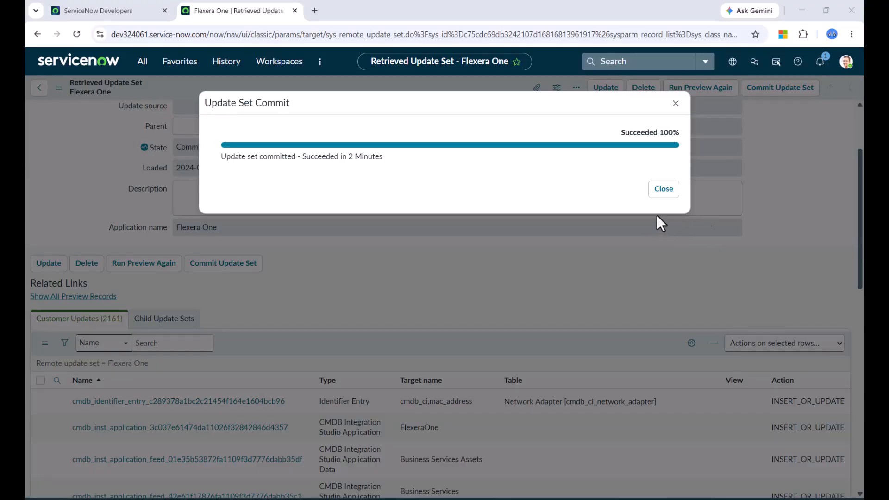
pyautogui.click(664, 189)
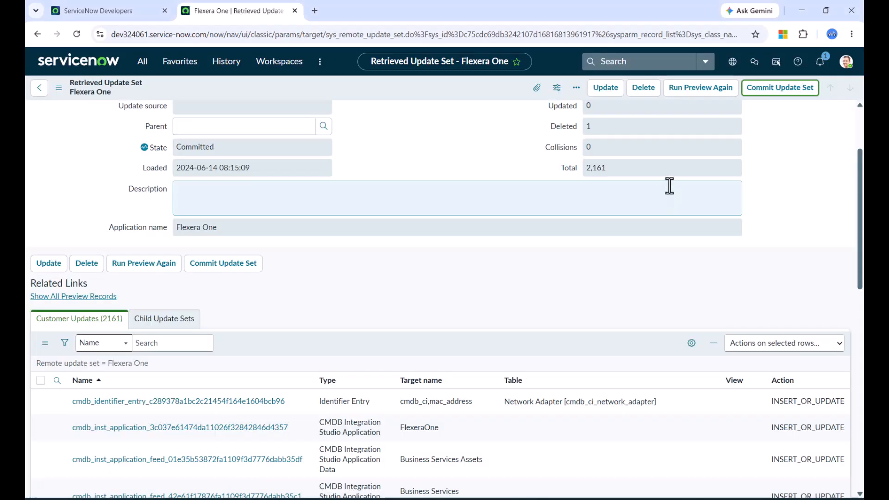
pyautogui.click(606, 88)
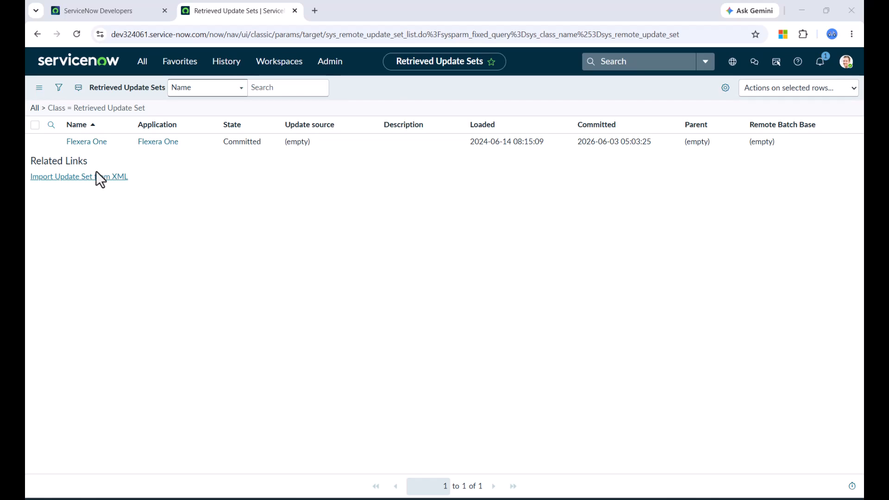
# Step: Filter the modules for "import per" and open Import Properties under Flexera One
pyautogui.click(145, 62)
pyautogui.click(143, 62)
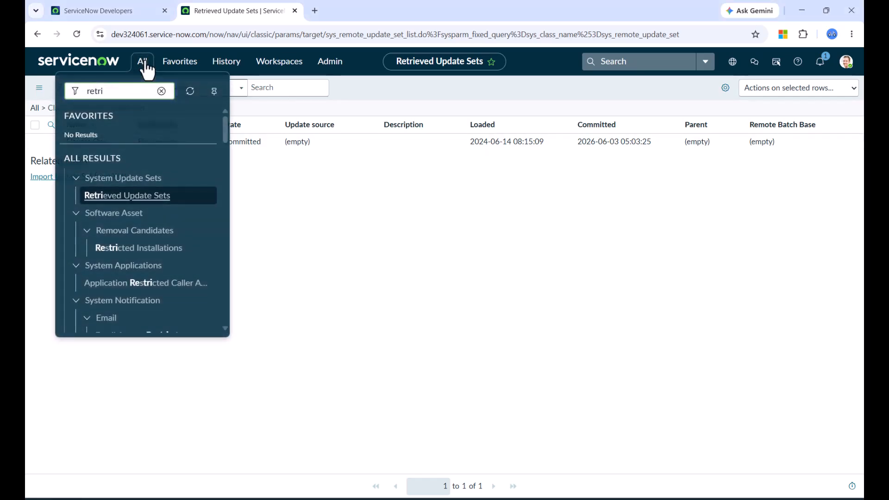
pyautogui.moveTo(109, 97); pyautogui.dragTo(69, 88)
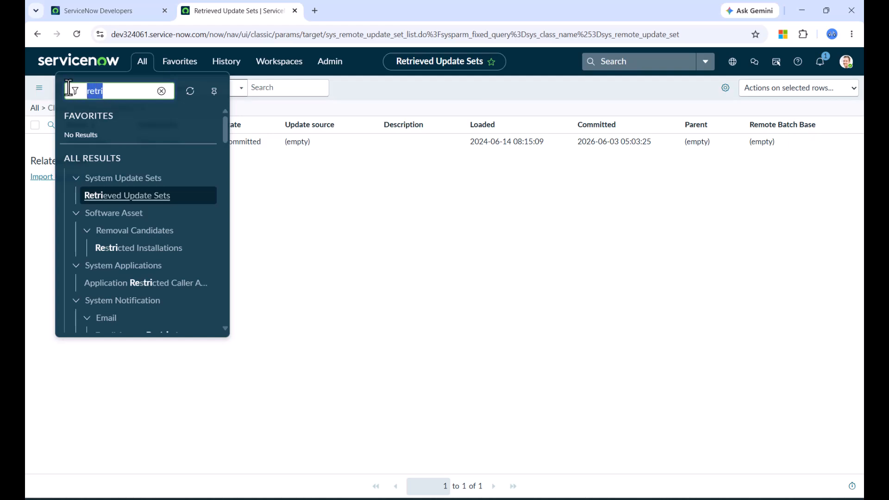
pyautogui.press('BackSpace')
pyautogui.write('import p')
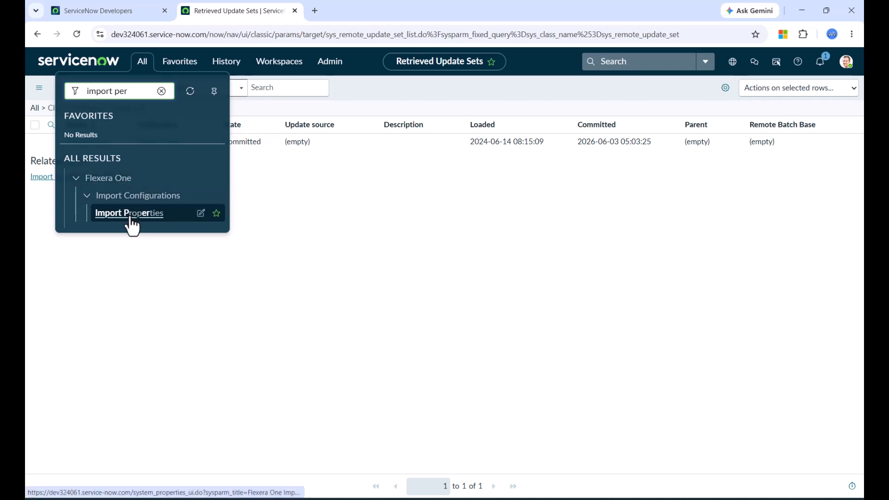
pyautogui.click(130, 219)
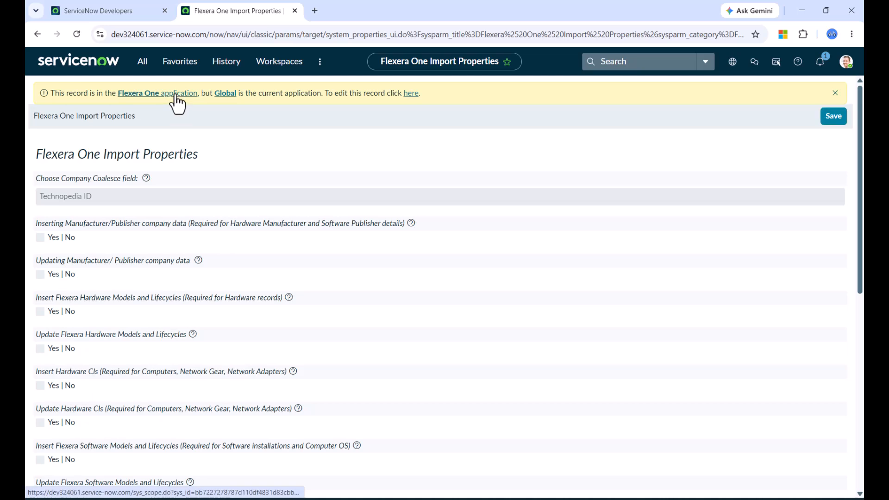
# Step: Switch to editing in the Flexera One application, set all Yes/No import properties to Yes and save them
pyautogui.click(414, 95)
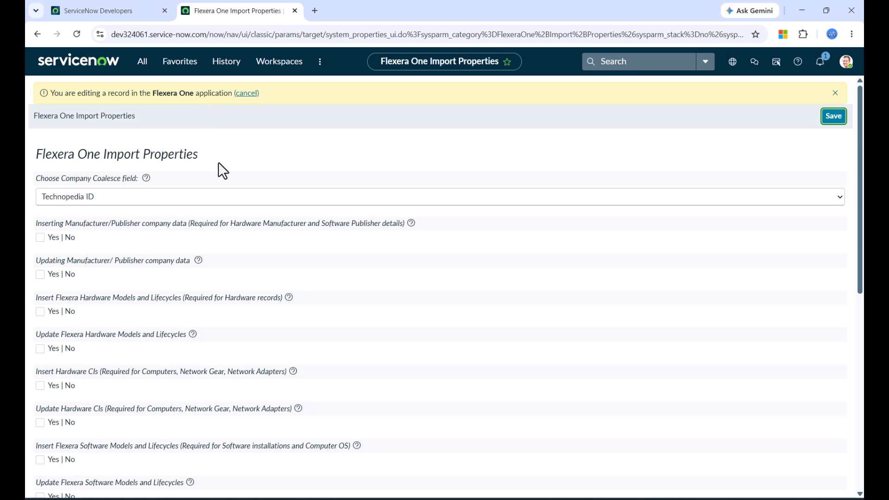
pyautogui.scroll(-2, 219, 162)
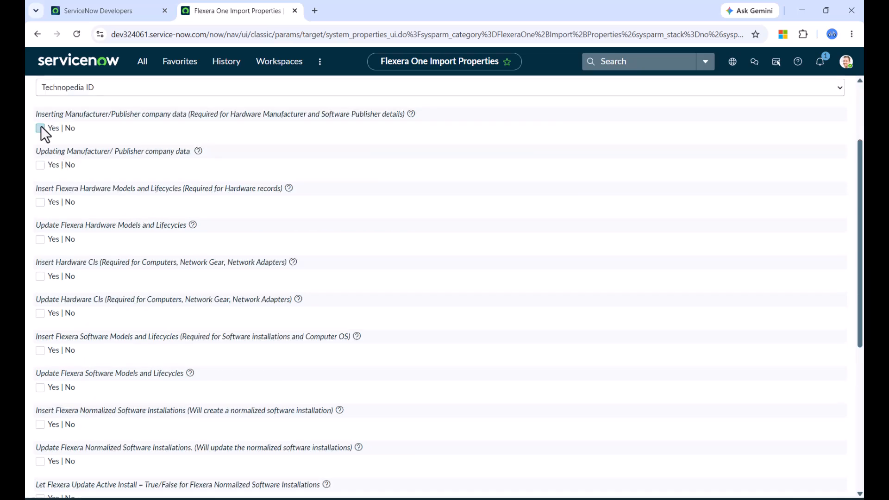
pyautogui.click(40, 202)
pyautogui.click(40, 240)
pyautogui.click(40, 276)
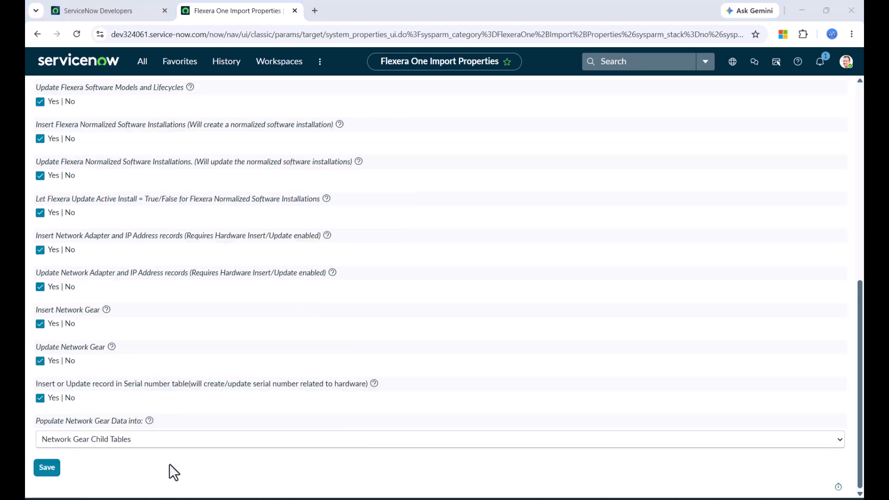
pyautogui.click(49, 469)
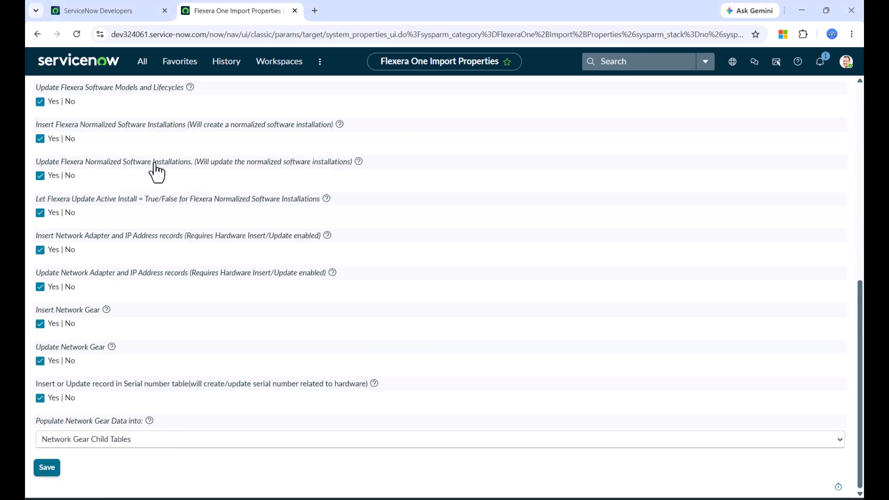
# Step: Filter the modules for "integratin pr" and open Integration Properties under Flexera One
pyautogui.click(144, 61)
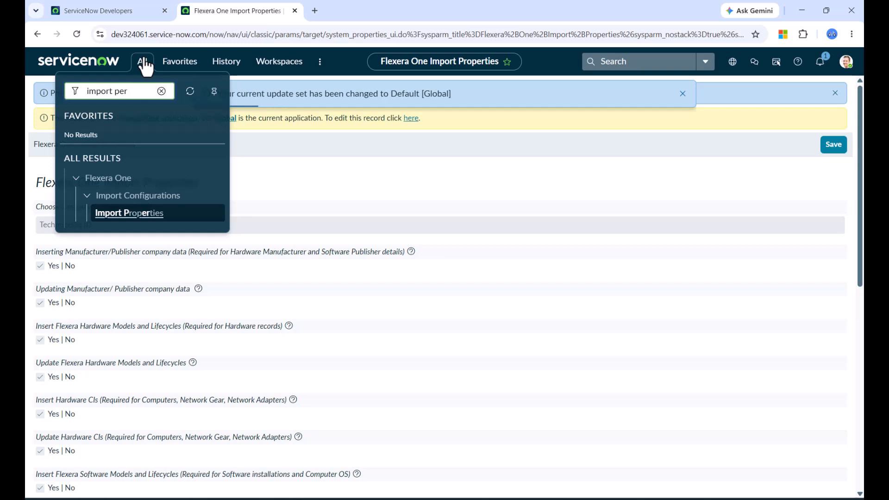
pyautogui.doubleClick(103, 91)
pyautogui.write('integratin pr')
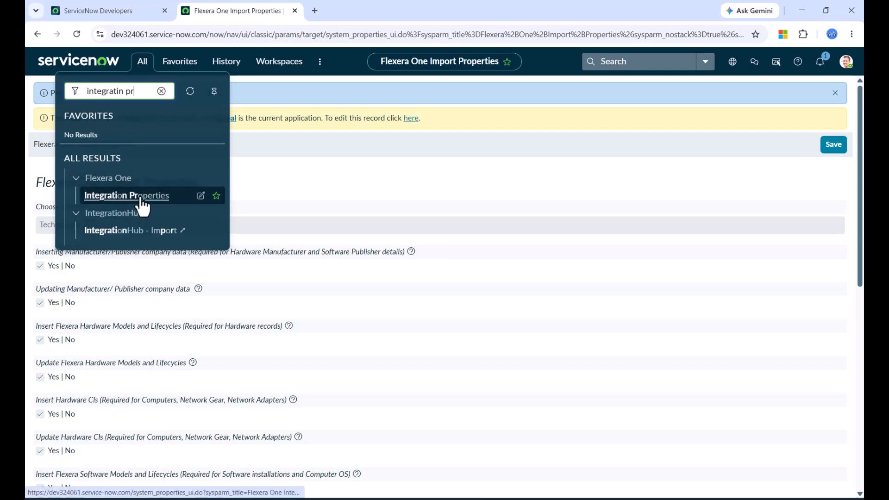
pyautogui.click(137, 195)
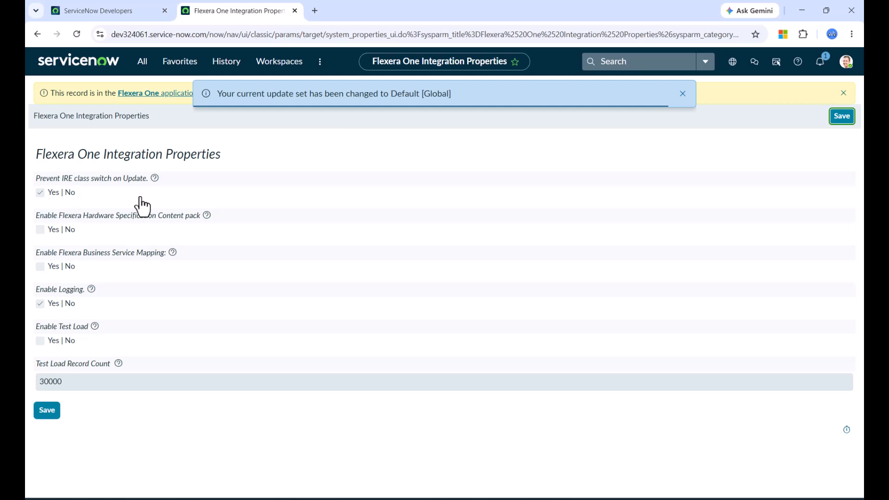
# Step: Dismiss the update set notice, set Enable Flexera Hardware Specification Content pack to Yes and save the integration properties
pyautogui.click(683, 93)
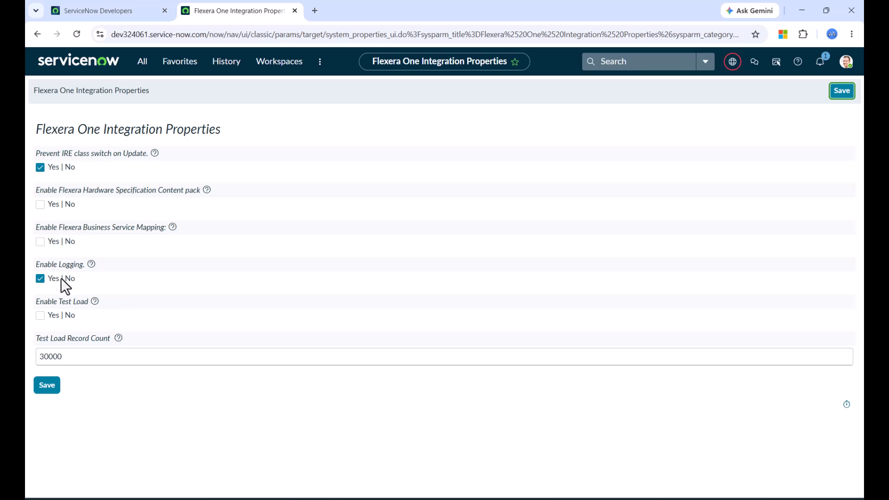
pyautogui.click(41, 205)
pyautogui.click(48, 388)
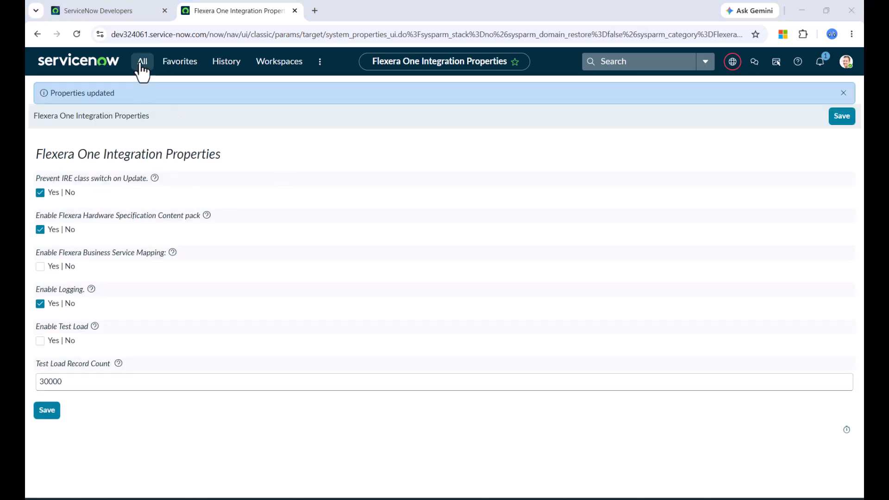
# Step: Replace the module filter with "users and groups" and open the Users list under System Security
pyautogui.click(141, 65)
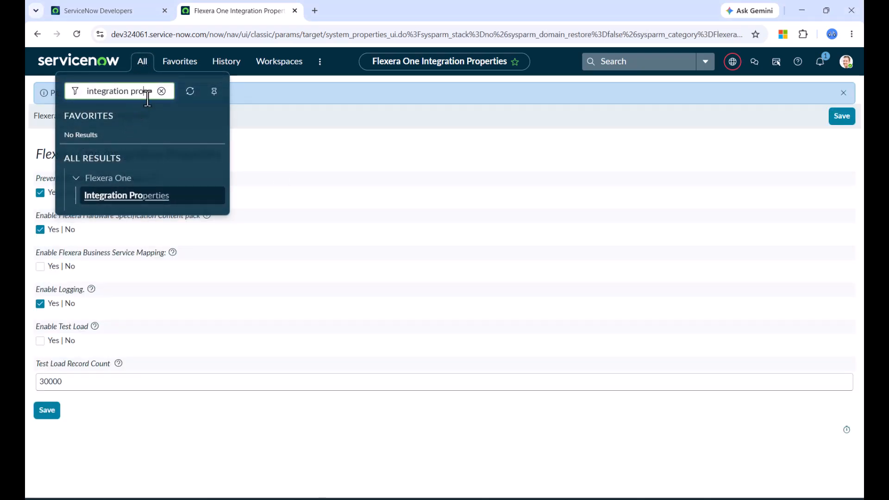
pyautogui.click(161, 91)
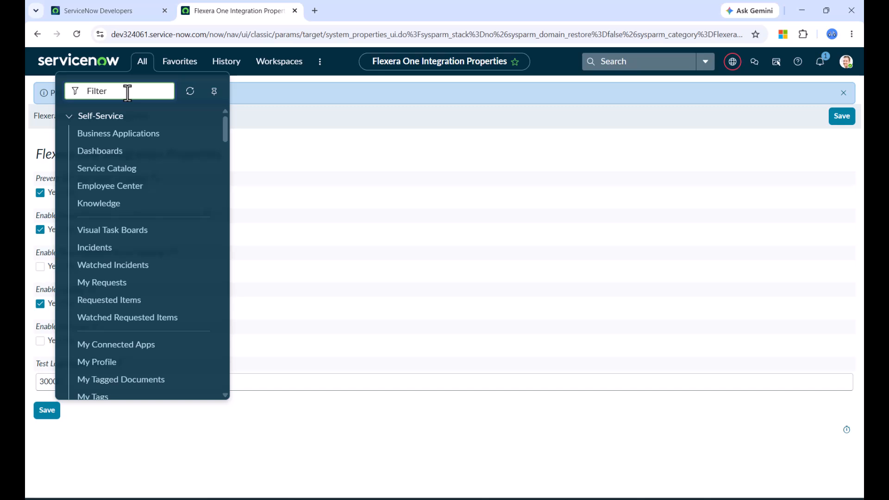
pyautogui.write('users')
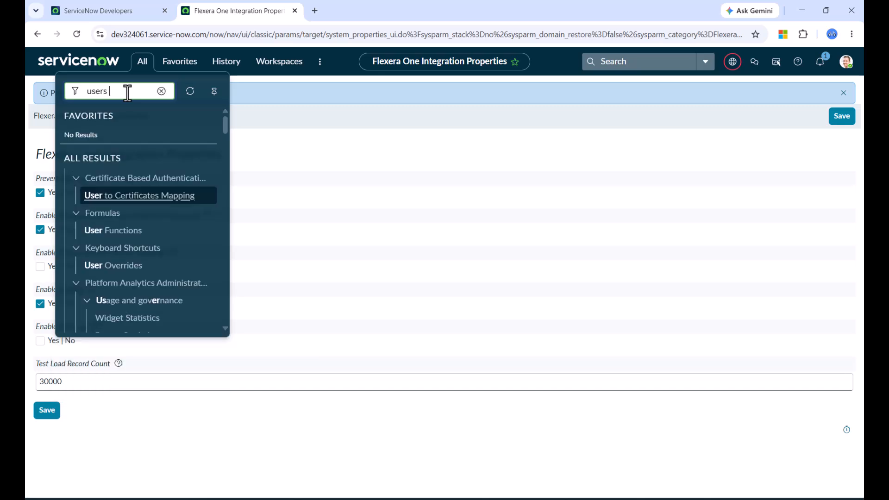
pyautogui.write(' and groups')
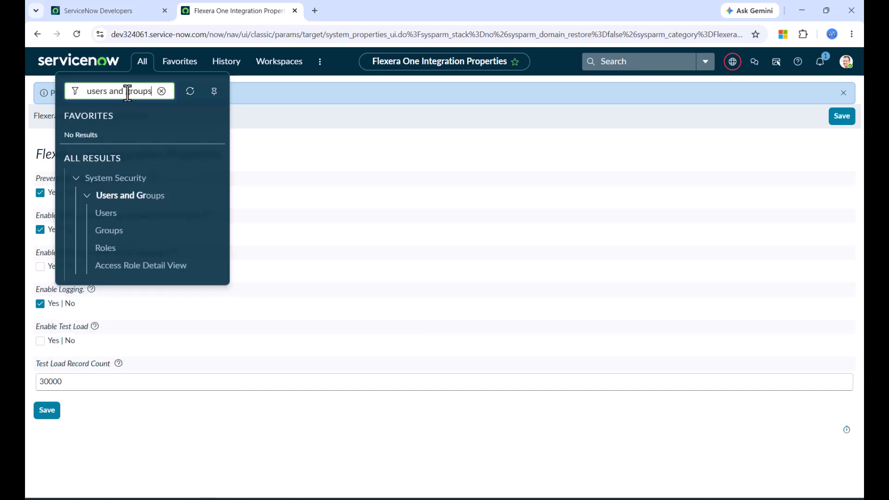
pyautogui.click(106, 218)
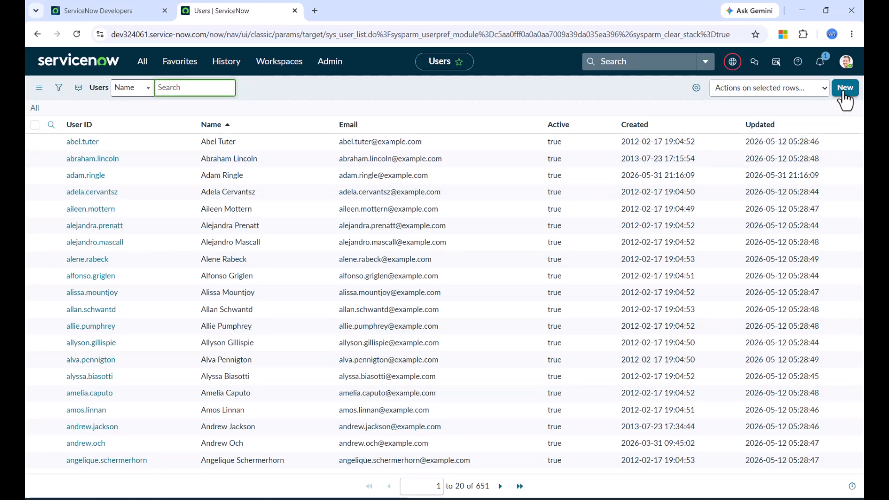
# Step: Start a new user record with user ID FlexeraIntegration, first name Flexera and last name Integration
pyautogui.click(844, 92)
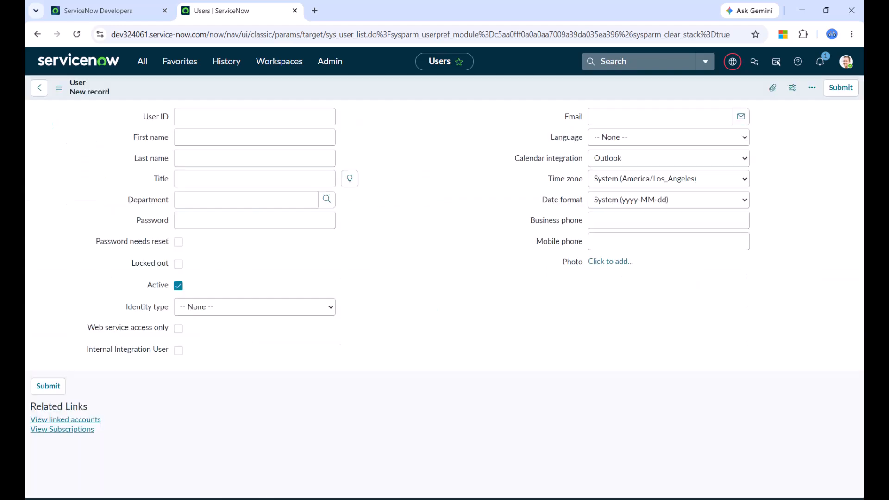
pyautogui.write('FlexeraIntegration')
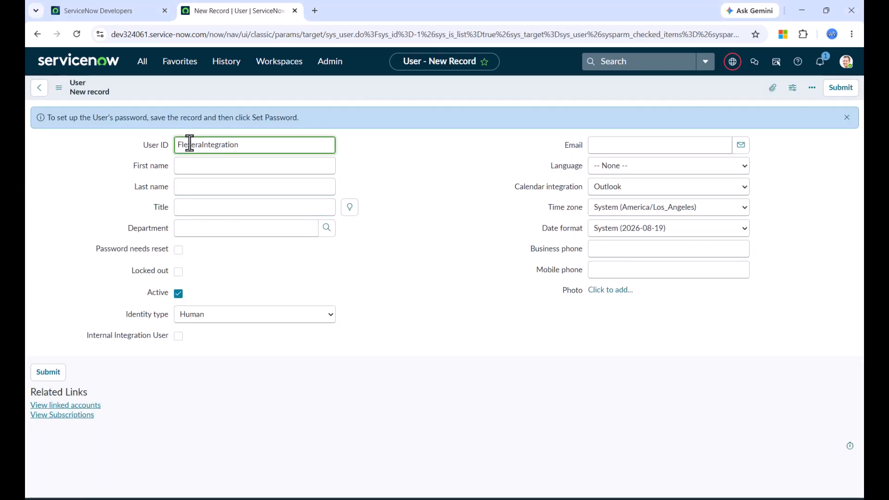
pyautogui.click(199, 167)
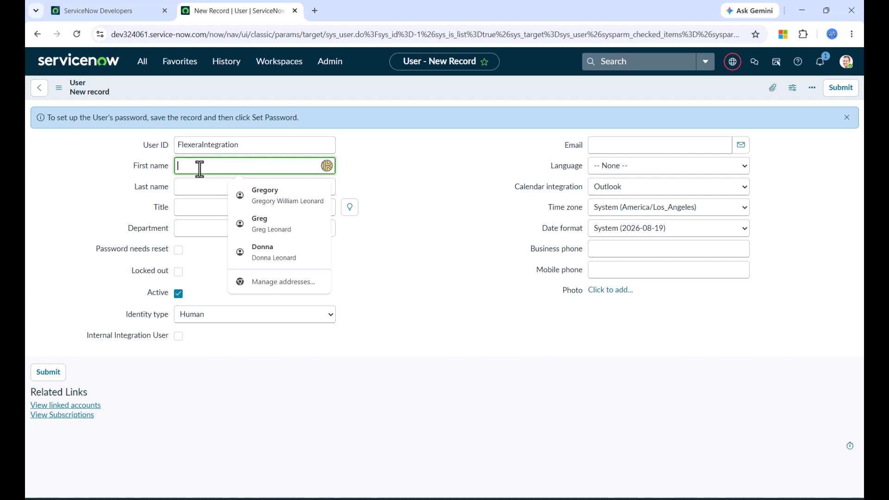
pyautogui.write('Flexera')
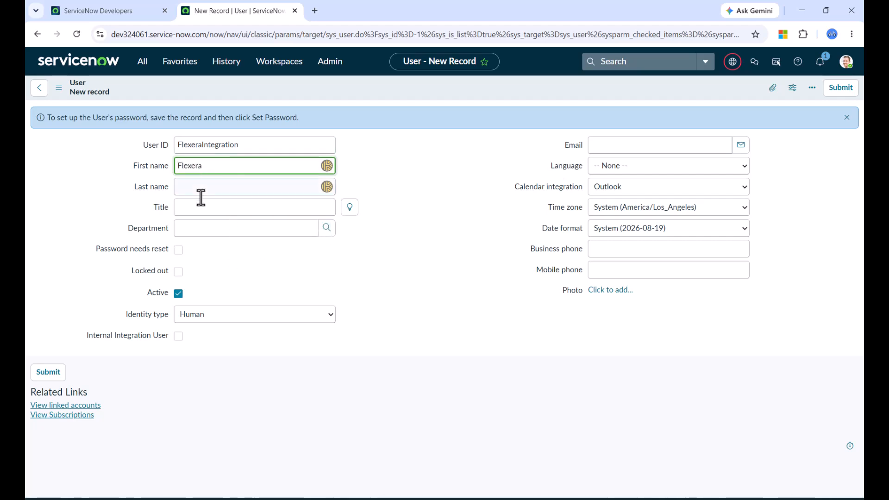
pyautogui.click(203, 185)
pyautogui.write('Intre')
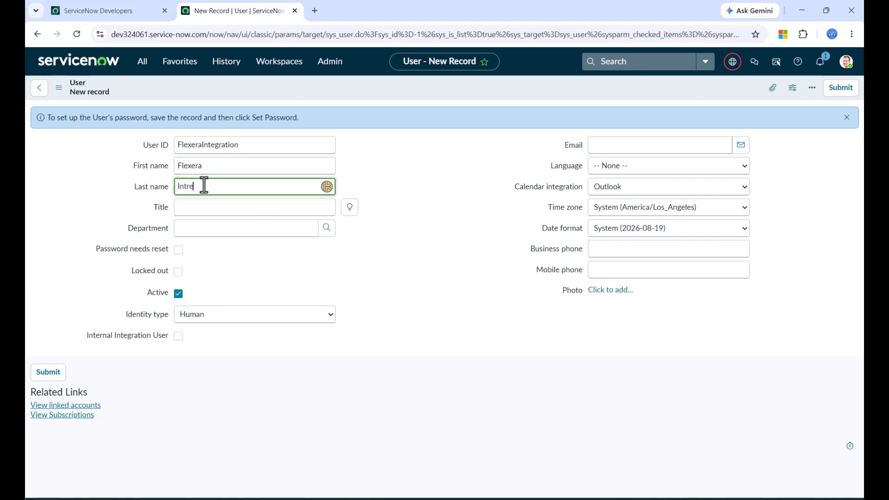
pyautogui.write('e')
pyautogui.press('BackSpace')
pyautogui.press('BackSpace')
pyautogui.write('egration')
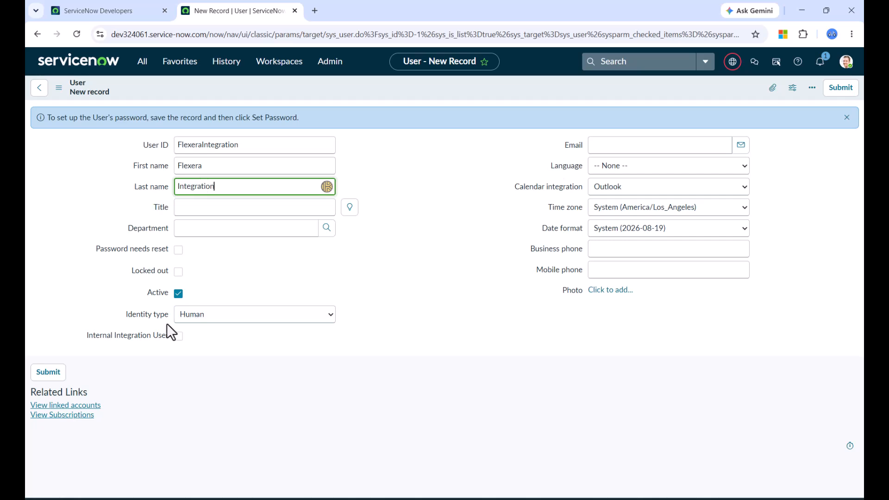
# Step: Set the new user's identity type to Machine and save the record without leaving it
pyautogui.click(224, 321)
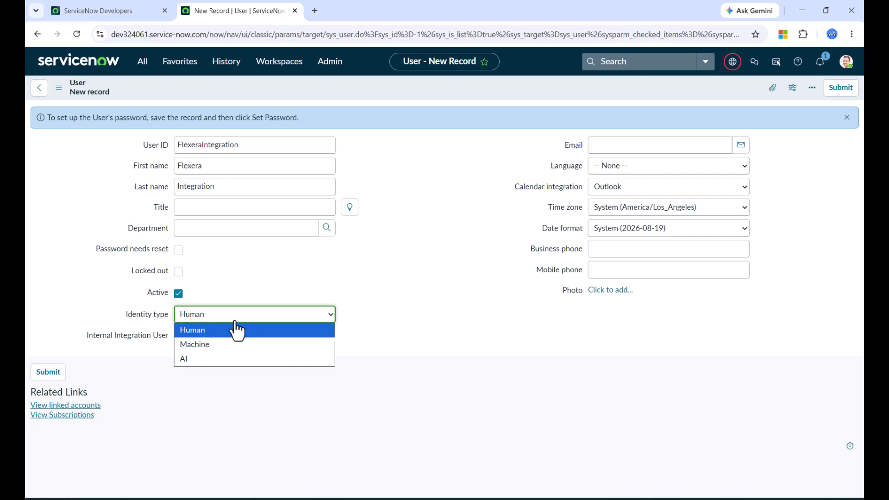
pyautogui.click(227, 344)
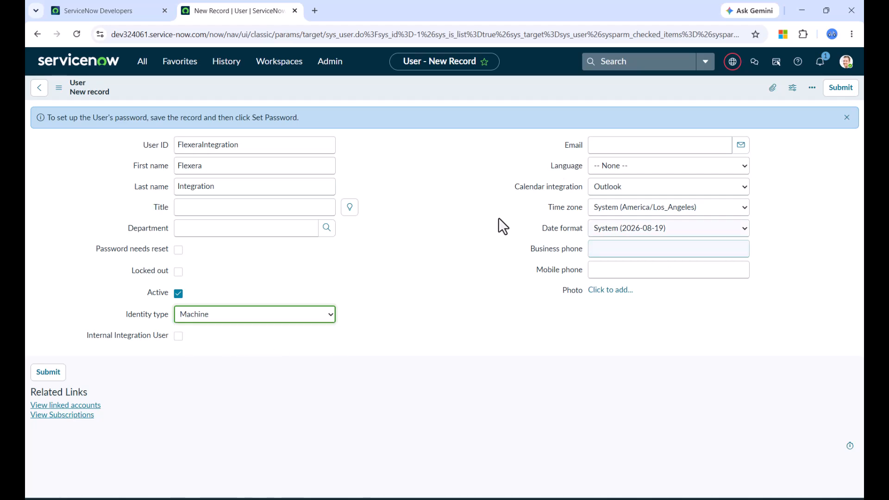
pyautogui.rightClick(365, 90)
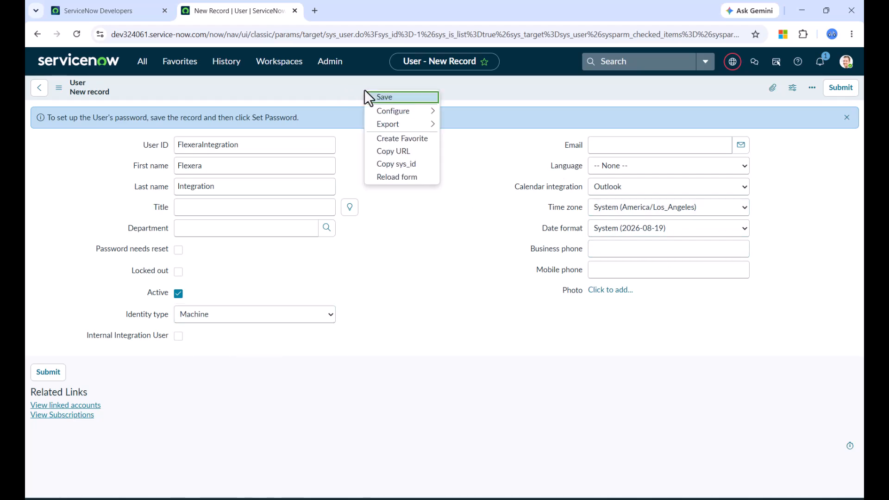
pyautogui.click(395, 96)
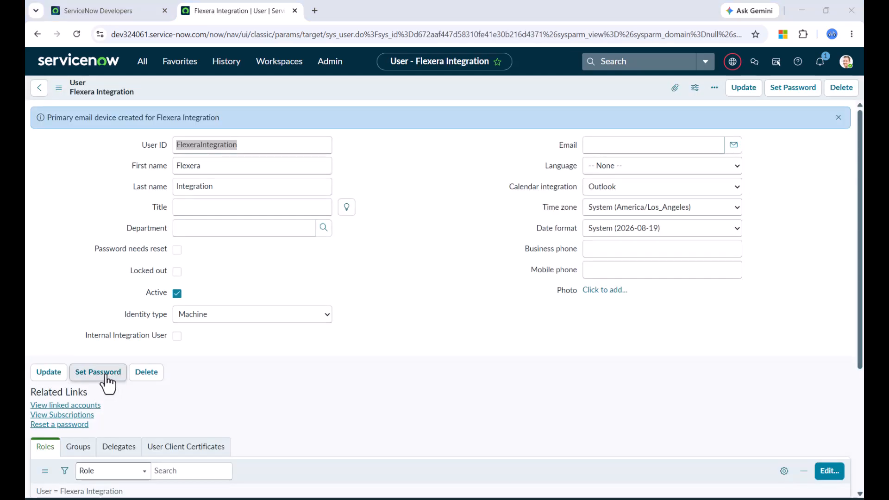
# Step: Generate a password for the Flexera Integration user and copy it
pyautogui.click(98, 373)
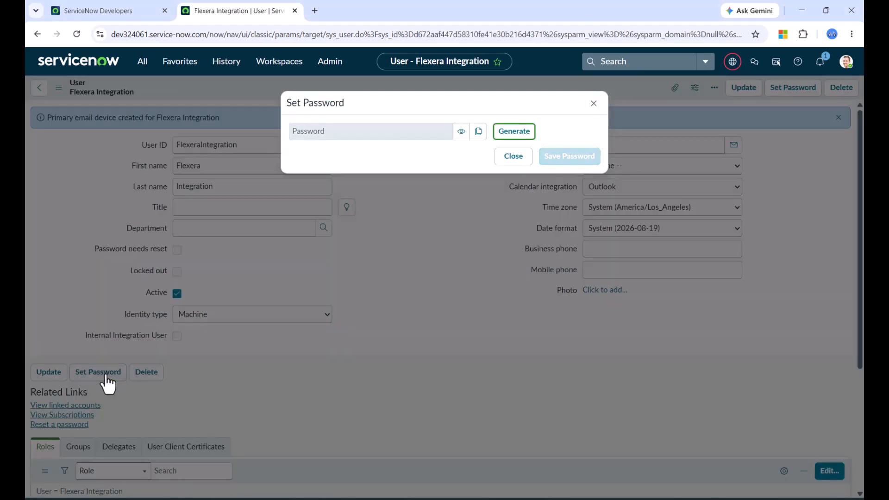
pyautogui.click(514, 132)
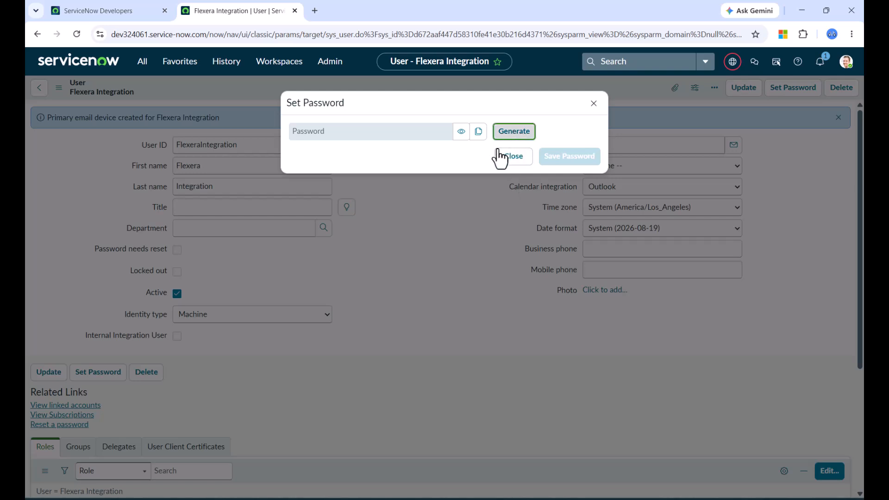
pyautogui.click(479, 159)
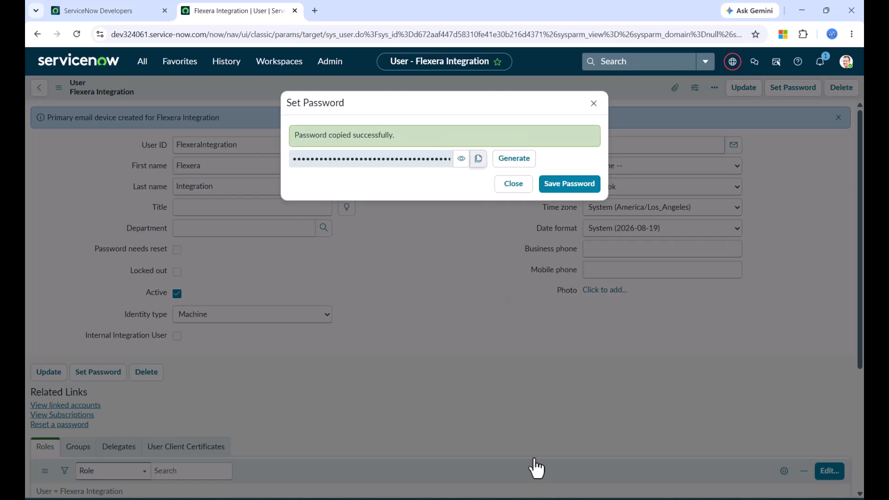
# Step: Switch to Notepad++, enter the heading "Flexera Integration User password", paste the generated password below it and add blank lines
pyautogui.click(464, 498)
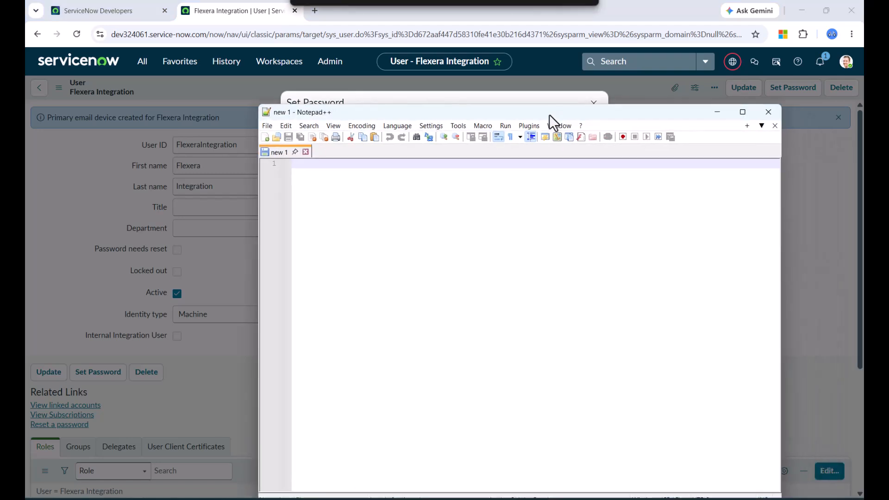
pyautogui.write('F')
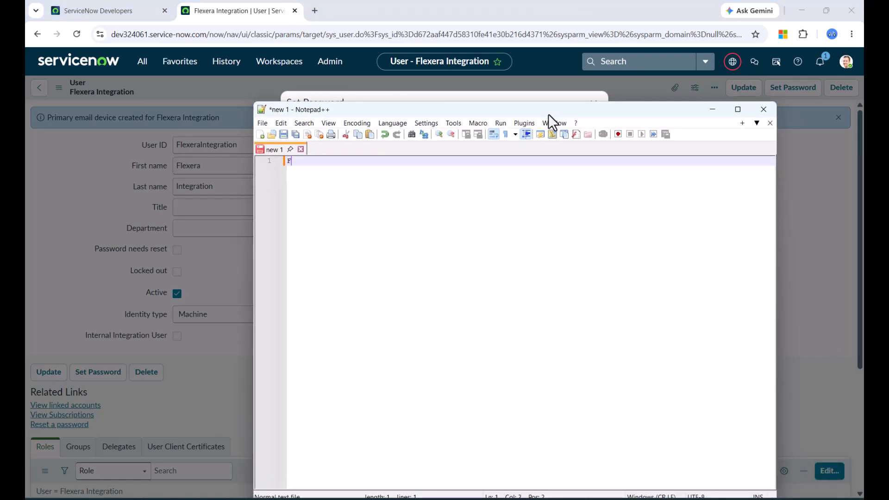
pyautogui.write('lexera')
pyautogui.press('BackSpace')
pyautogui.press('BackSpace')
pyautogui.press('BackSpace')
pyautogui.press('BackSpace')
pyautogui.write('exera Integratin u')
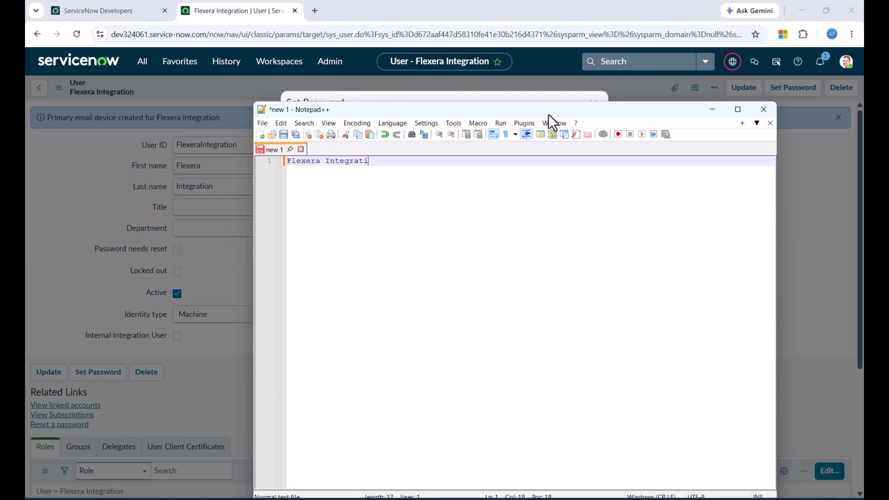
pyautogui.press('BackSpace')
pyautogui.write('on User password')
pyautogui.press('Return')
pyautogui.hotkey('ctrl', 'v')
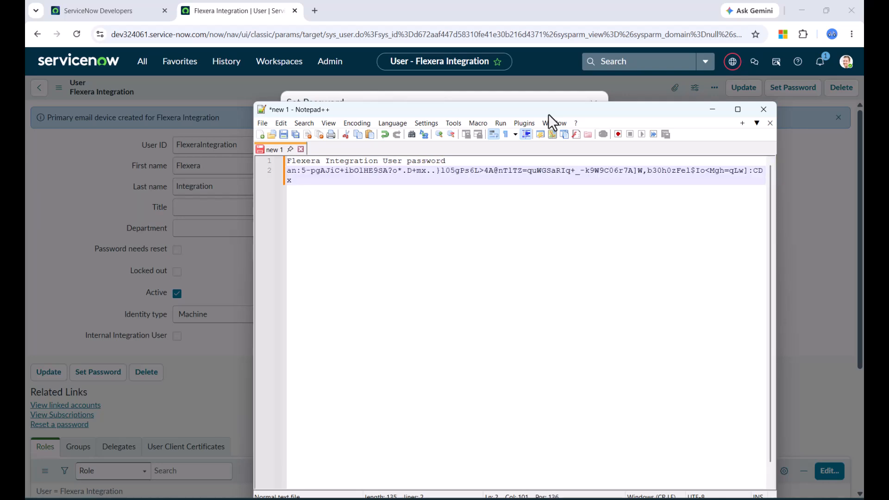
pyautogui.press('Return')
pyautogui.press('Return')
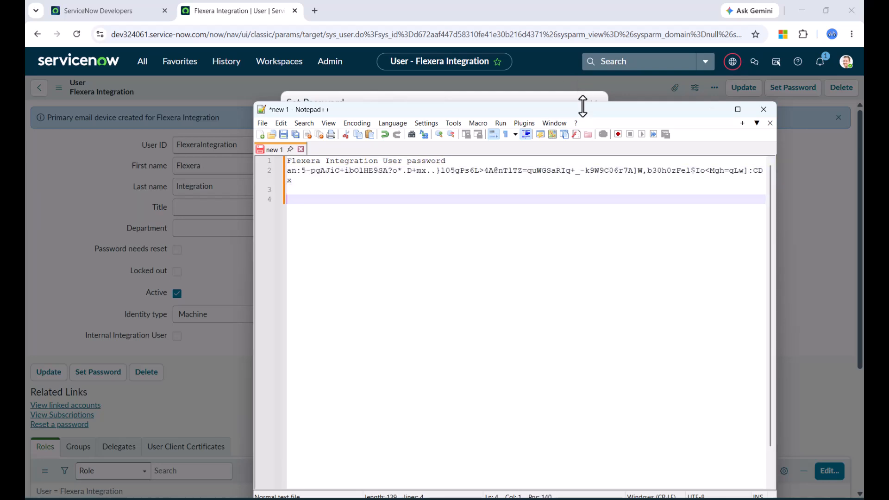
# Step: Move the notes window out of the way, save the generated password for the user and close the Set Password dialog
pyautogui.moveTo(543, 110); pyautogui.dragTo(550, 499)
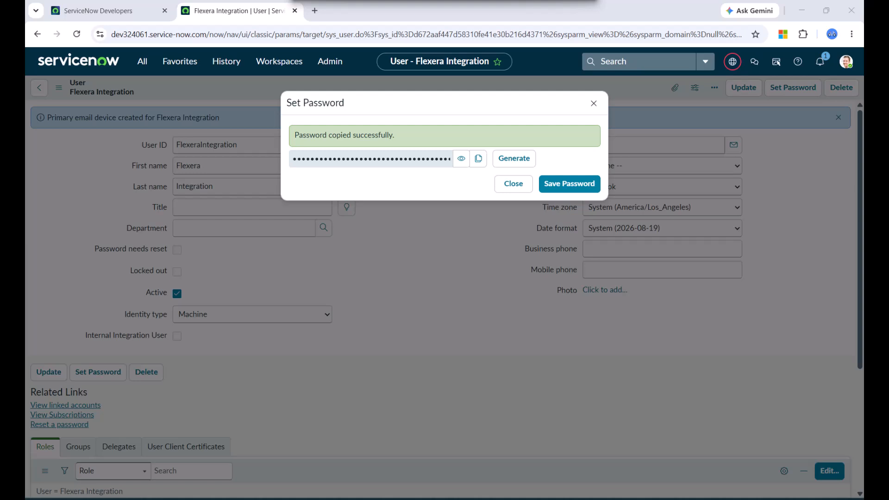
pyautogui.click(554, 190)
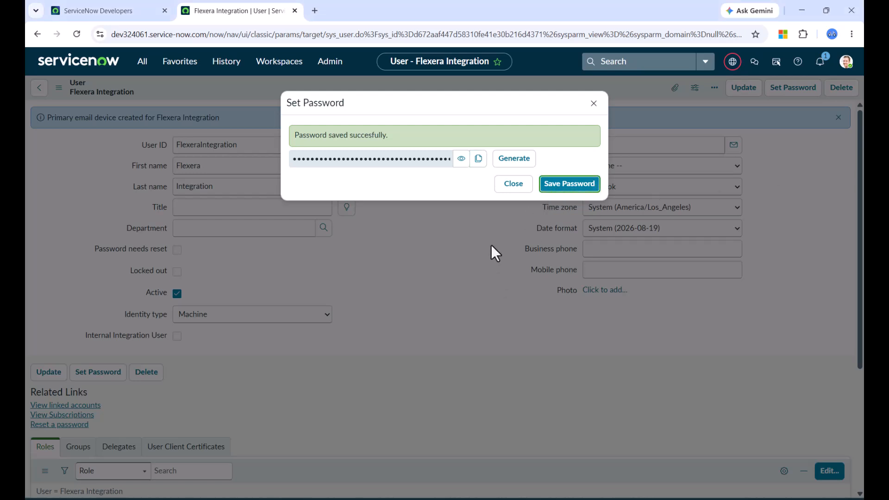
pyautogui.click(513, 185)
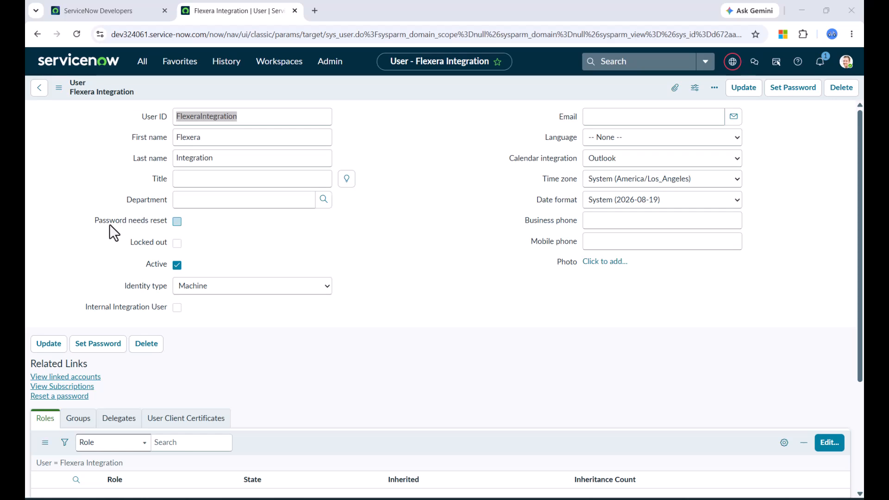
# Step: Edit the roles of the Flexera Integration user and add x_fls_flexeraone.admin to its roles list
pyautogui.moveTo(138, 226)
pyautogui.scroll(-3, 545, 363)
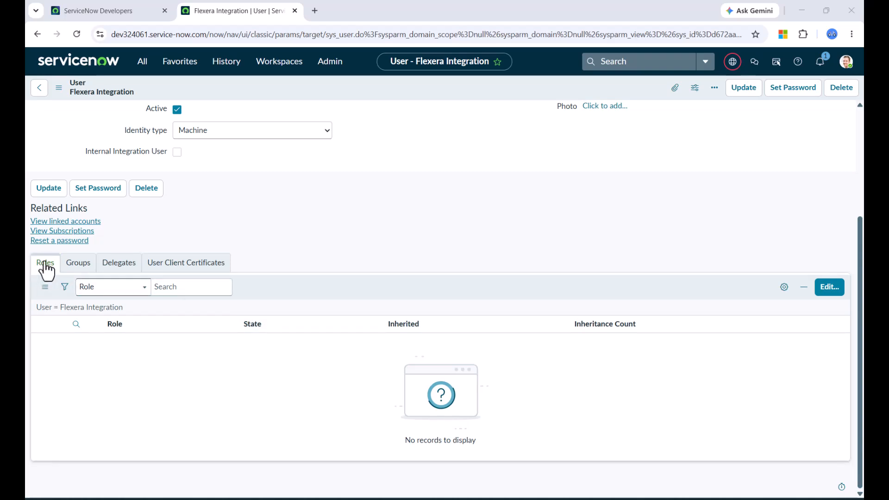
pyautogui.click(830, 289)
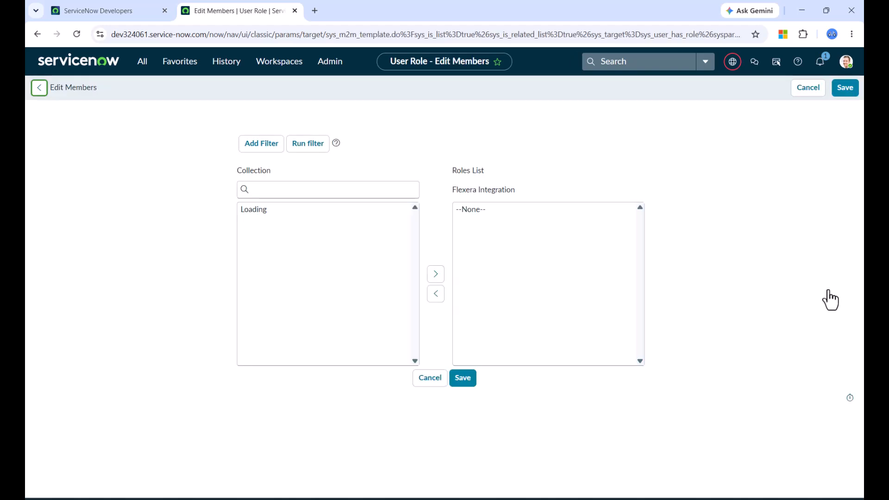
pyautogui.click(280, 216)
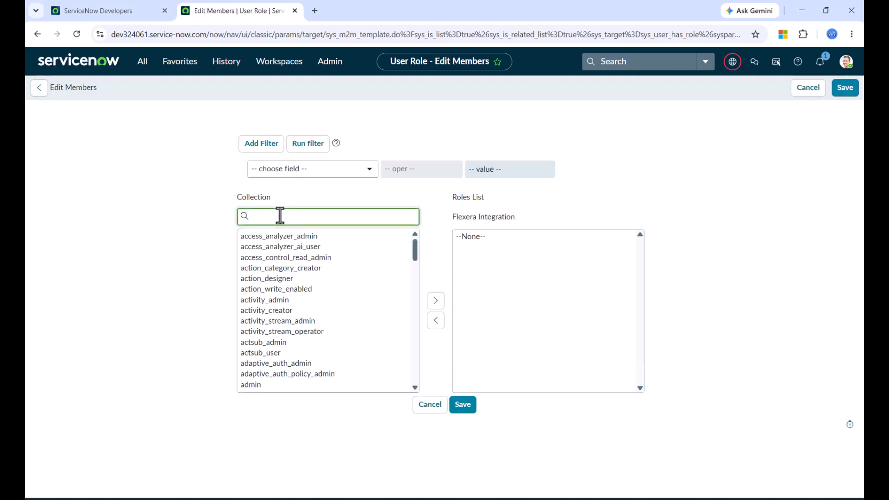
pyautogui.write('x')
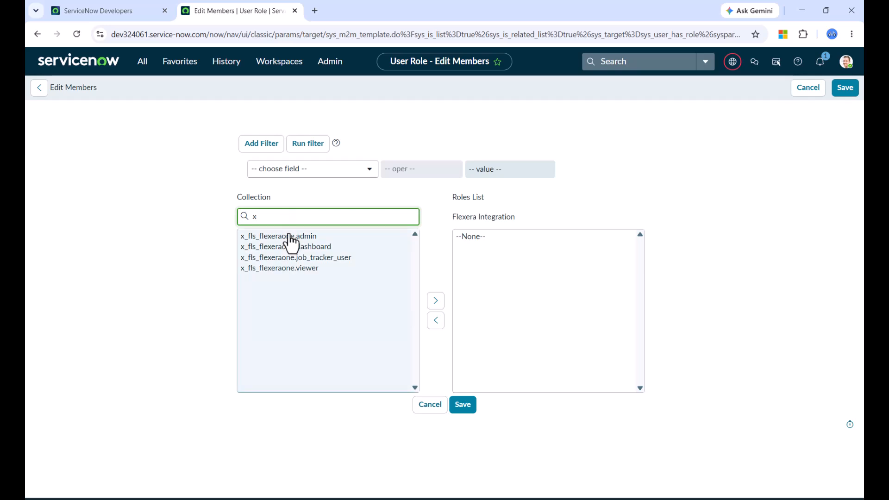
pyautogui.click(288, 237)
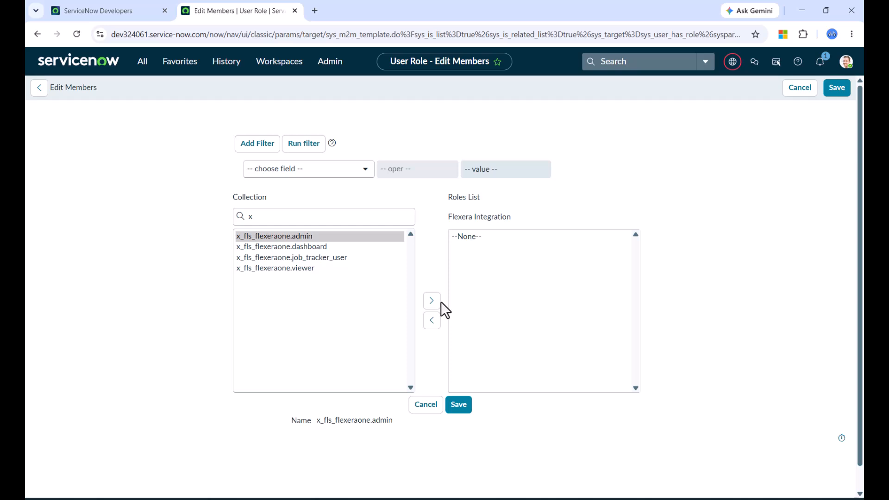
pyautogui.click(261, 217)
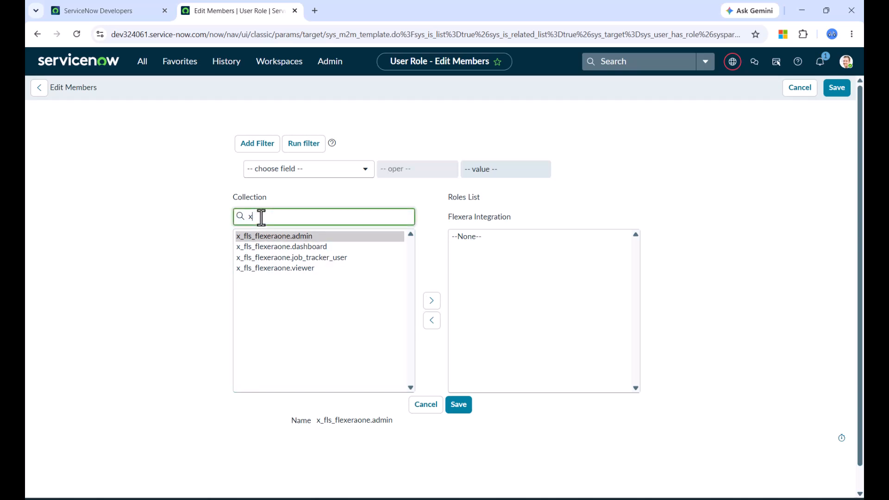
pyautogui.write('x')
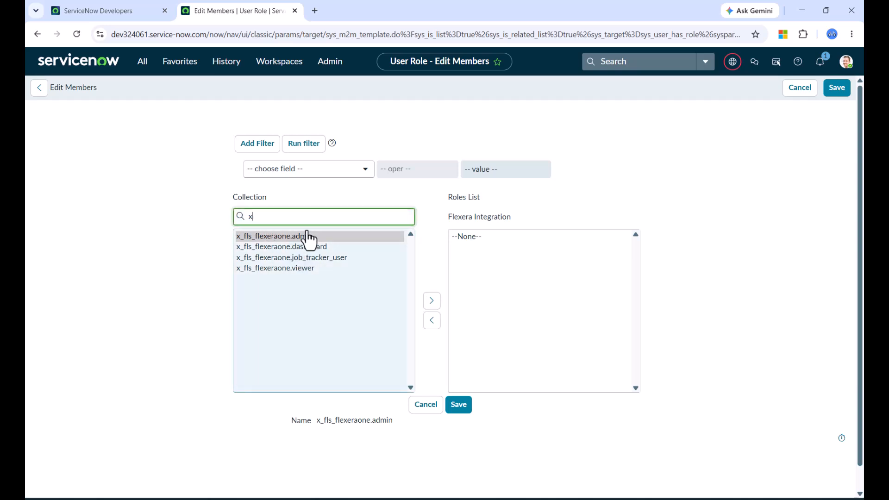
pyautogui.click(308, 237)
pyautogui.click(426, 306)
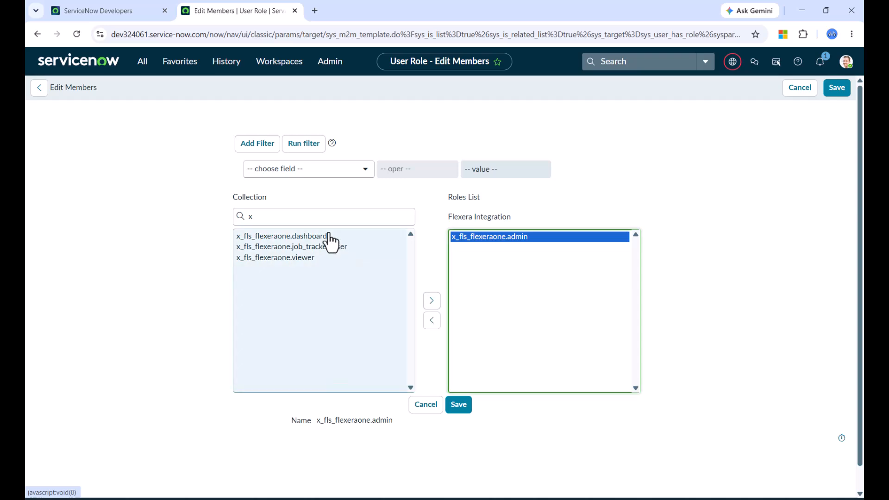
# Step: Filter the available roles by "sam" and add sam_user to the user's roles list
pyautogui.click(262, 215)
pyautogui.moveTo(262, 215); pyautogui.dragTo(204, 215)
pyautogui.write('sam')
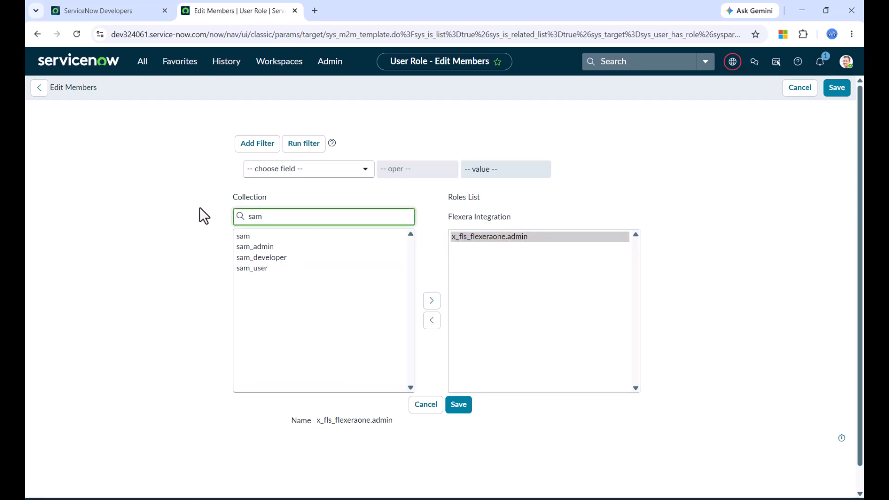
pyautogui.click(264, 268)
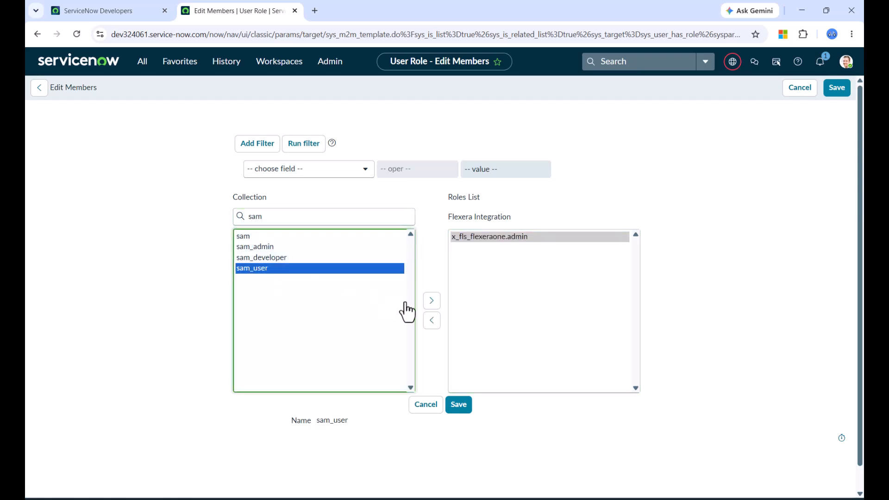
pyautogui.click(429, 302)
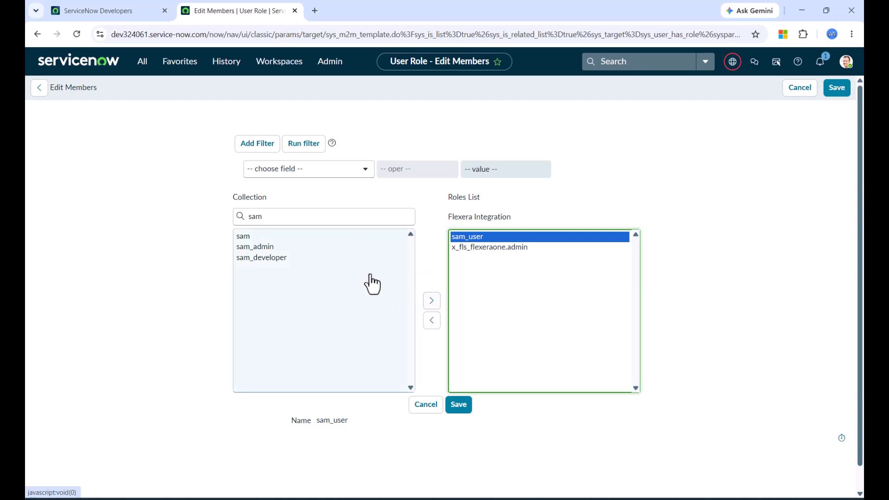
# Step: Find the oauth roles, add oauth_user to the user's roles list and save the role assignments
pyautogui.doubleClick(265, 216)
pyautogui.write('oauth')
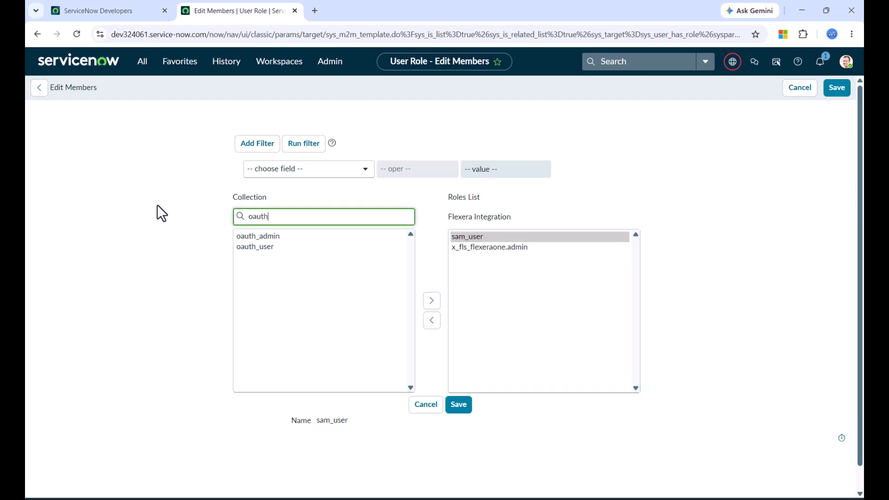
pyautogui.click(252, 247)
pyautogui.click(437, 306)
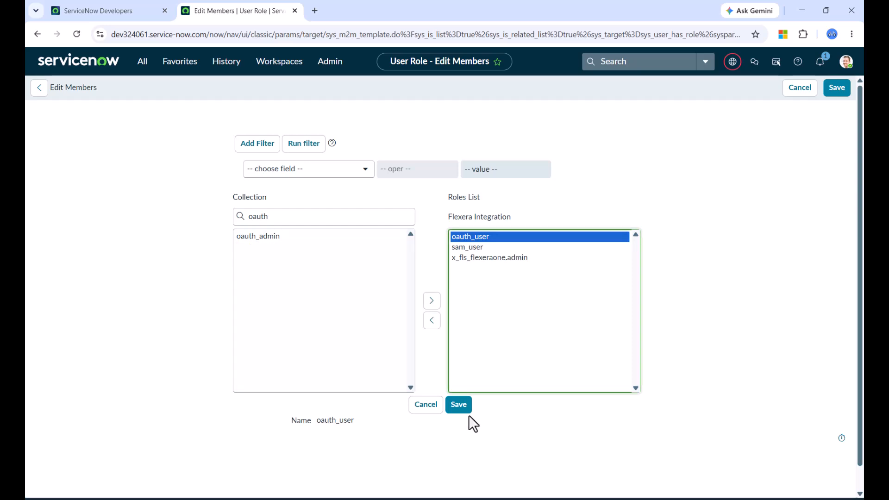
pyautogui.click(459, 405)
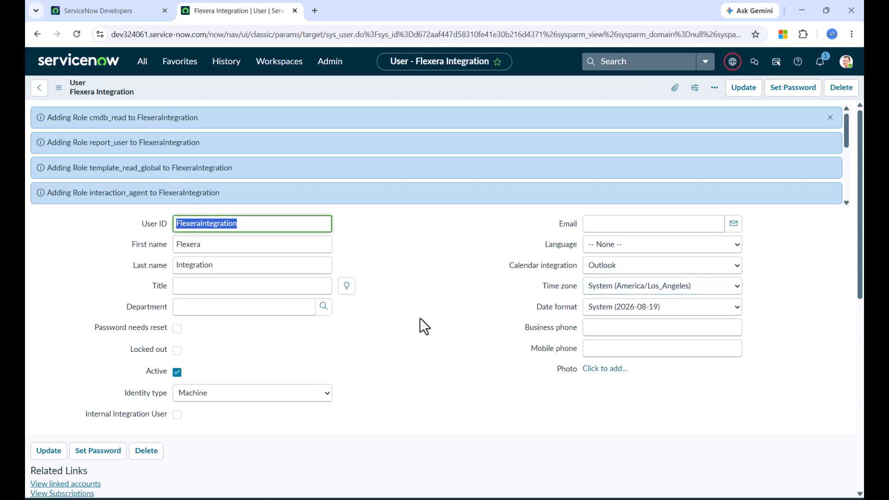
# Step: Check the roles assigned to the Flexera Integration user and update the user record
pyautogui.scroll(-4, 412, 314)
pyautogui.scroll(-5, 412, 315)
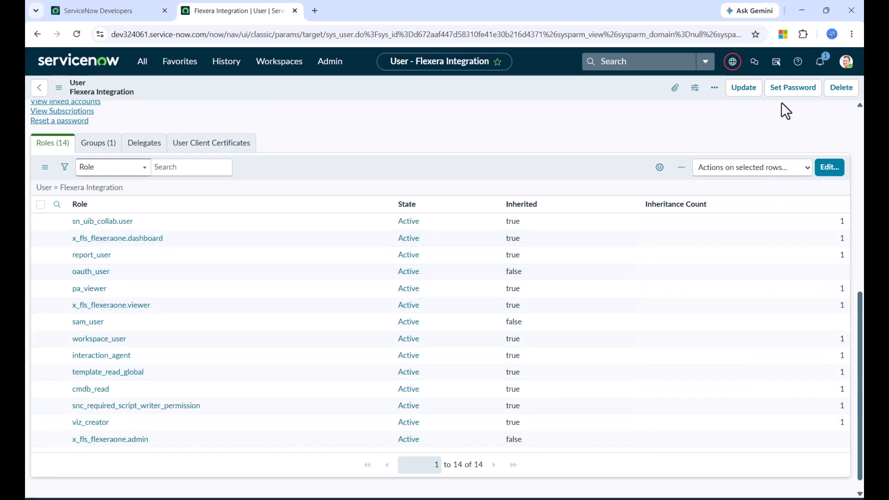
pyautogui.click(744, 88)
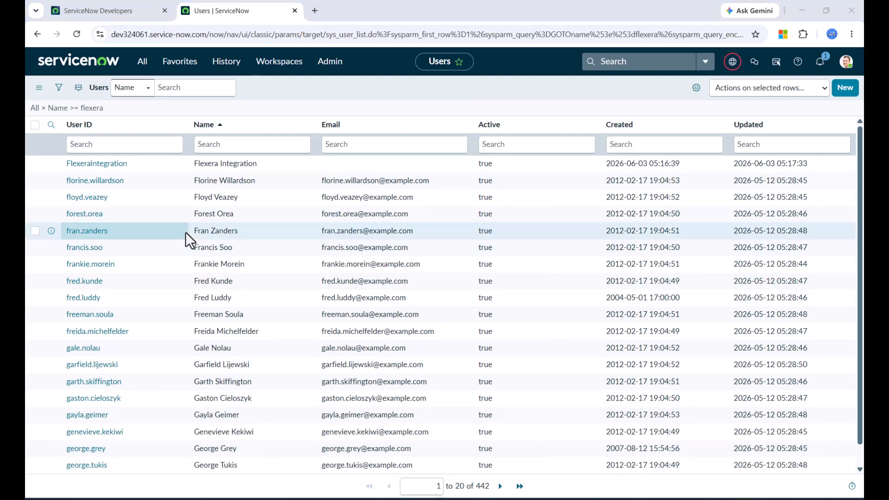
# Step: Find Connection Setup under Flexera One's Import Configurations and start a new connection record
pyautogui.click(147, 74)
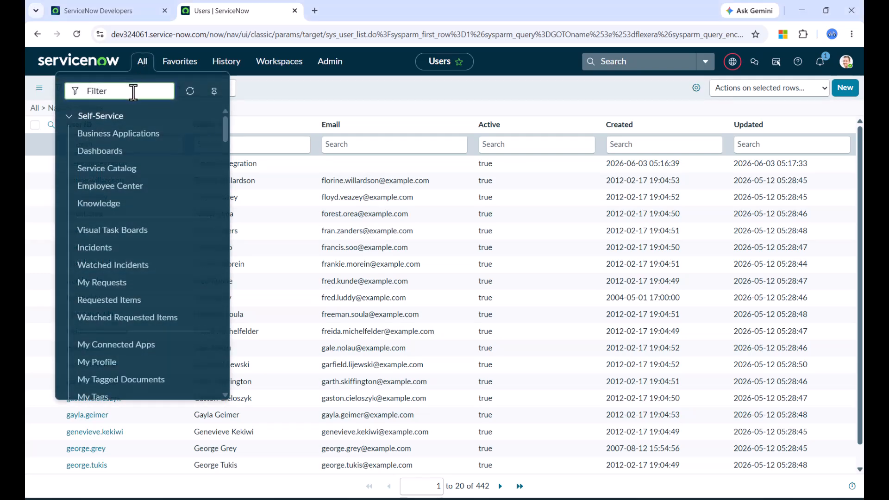
pyautogui.write('import')
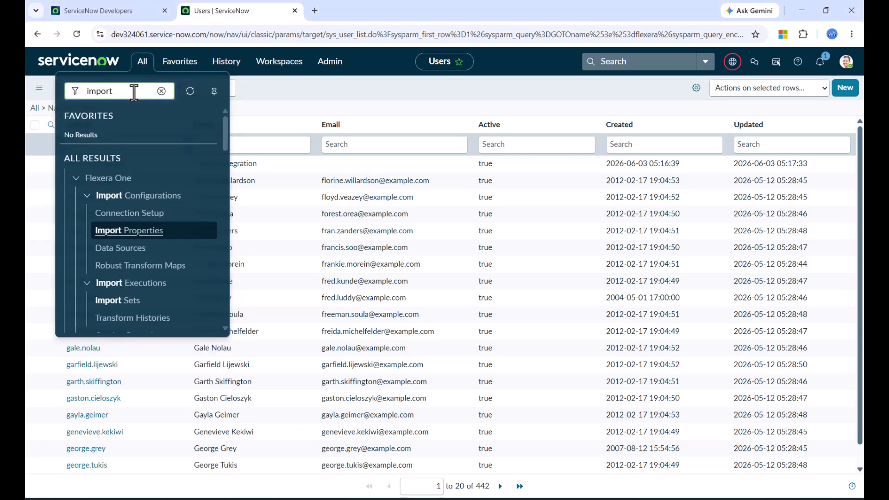
pyautogui.write(' confi')
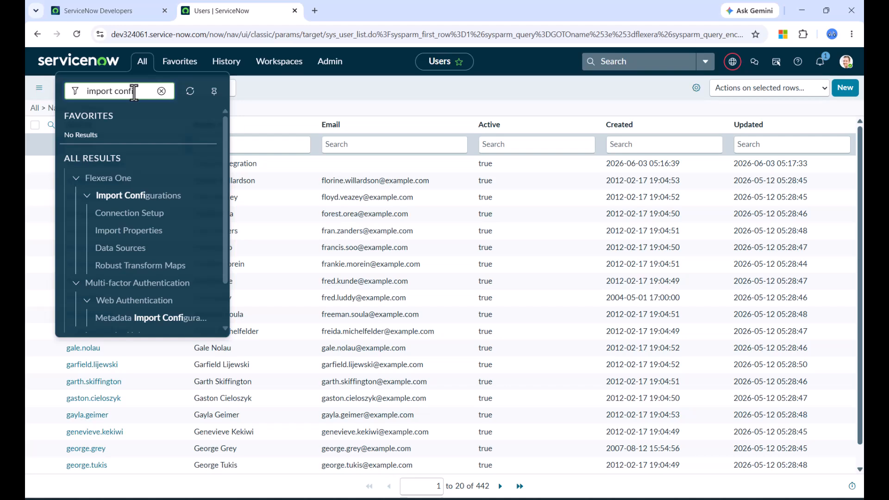
pyautogui.click(125, 217)
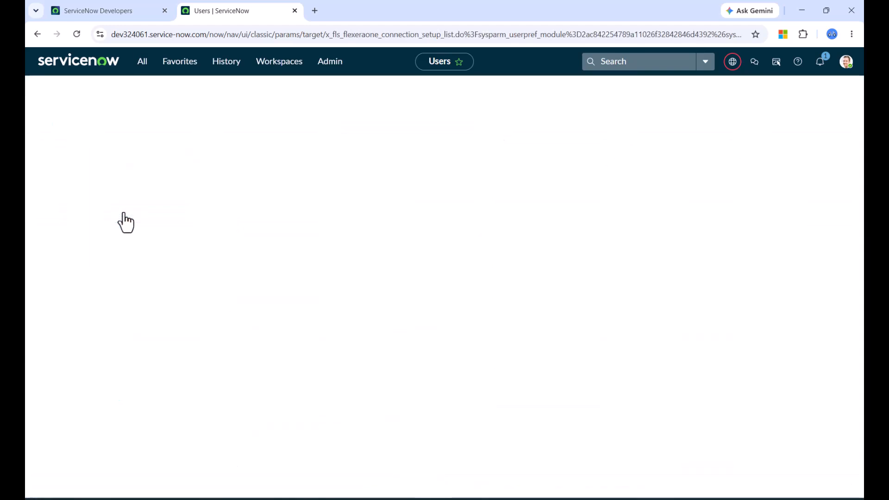
pyautogui.click(848, 90)
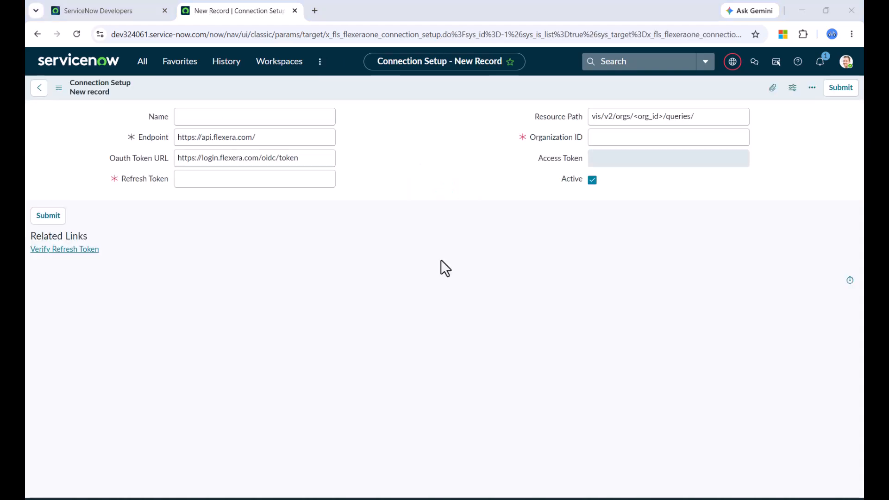
# Step: Name the connection "Connection to IT Visibility", keeping the default endpoint and OAuth token URL
pyautogui.click(228, 120)
pyautogui.hotkey('ctrl', 'v')
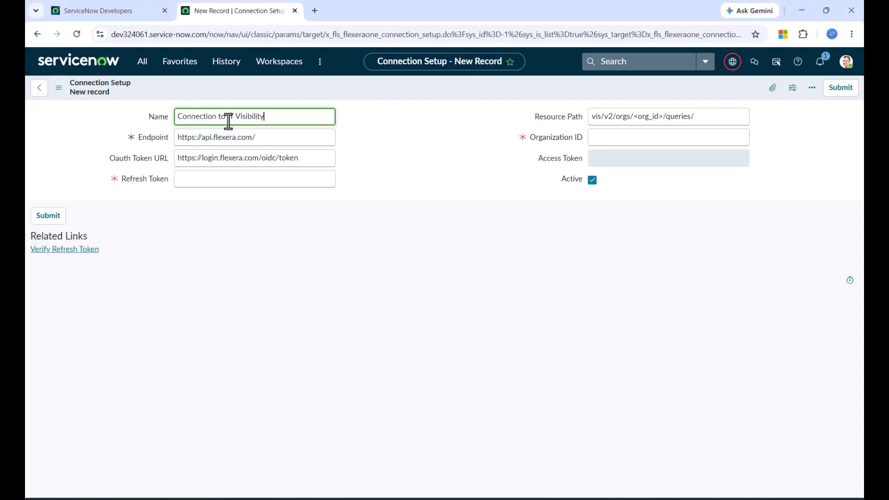
pyautogui.click(266, 139)
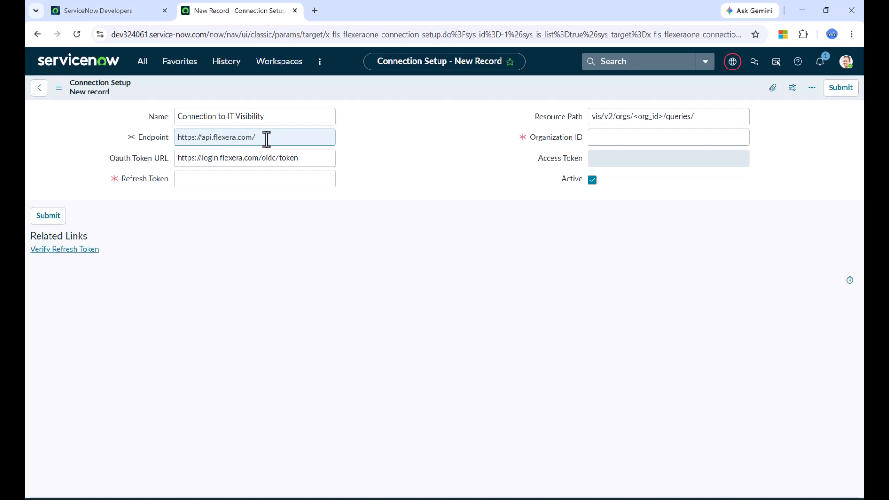
pyautogui.click(268, 154)
pyautogui.click(268, 179)
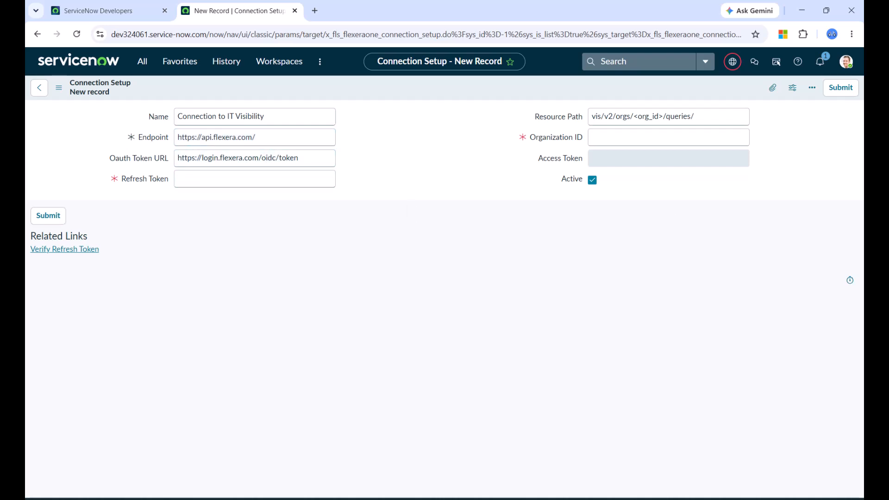
# Step: Copy the Flexera One refresh token from the Notepad++ notes and paste it into the connection's Refresh Token field
pyautogui.click(219, 184)
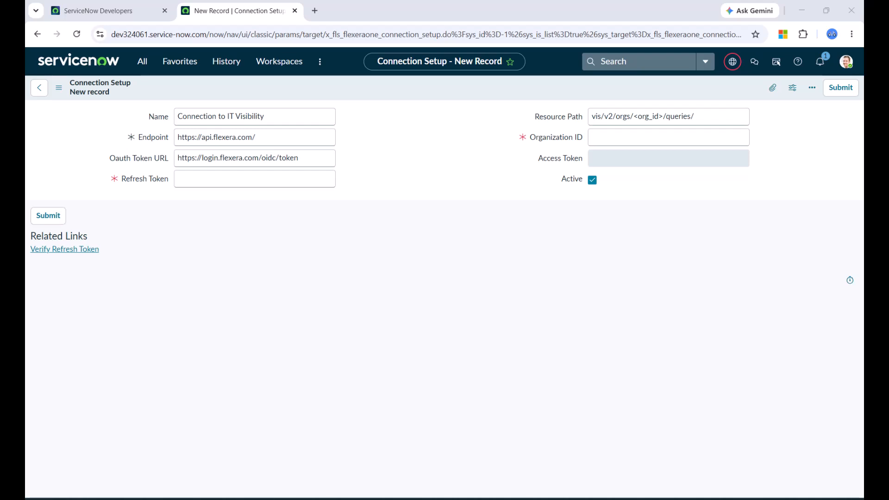
pyautogui.moveTo(864, 119); pyautogui.dragTo(500, 129)
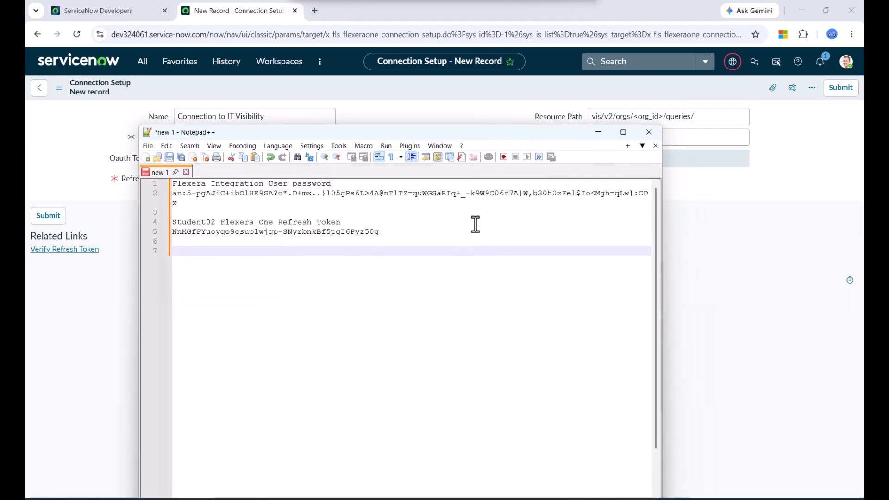
pyautogui.moveTo(381, 234); pyautogui.dragTo(165, 232)
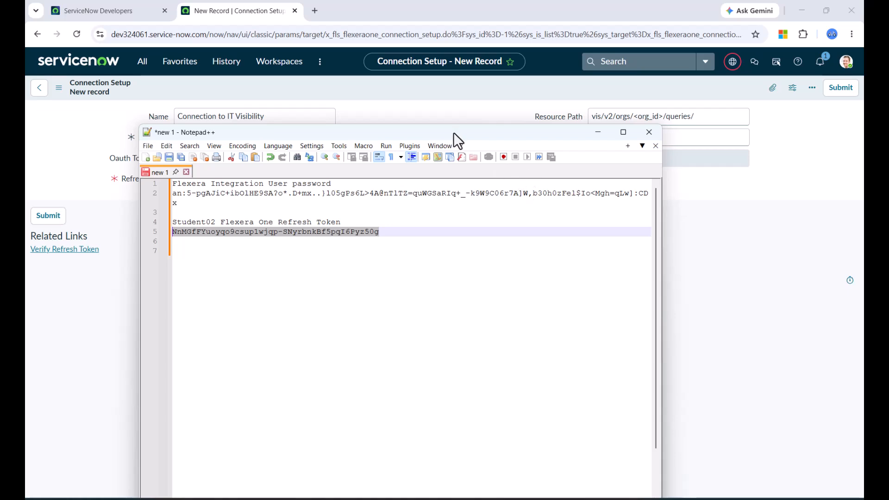
pyautogui.moveTo(454, 132); pyautogui.dragTo(863, 96)
pyautogui.click(214, 179)
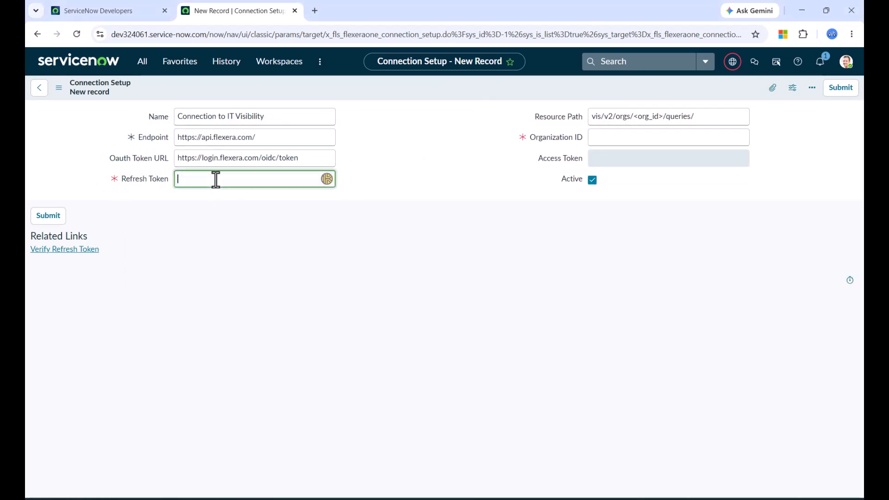
pyautogui.hotkey('ctrl', 'v')
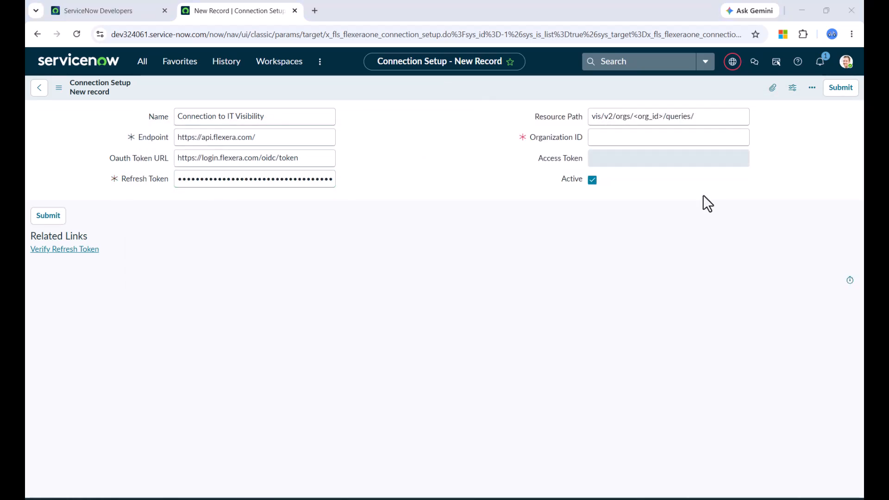
# Step: Switch to the Flexera One browser window, copy the organization ID from its web address and move the window away
pyautogui.click(619, 142)
pyautogui.moveTo(864, 185); pyautogui.dragTo(468, 106)
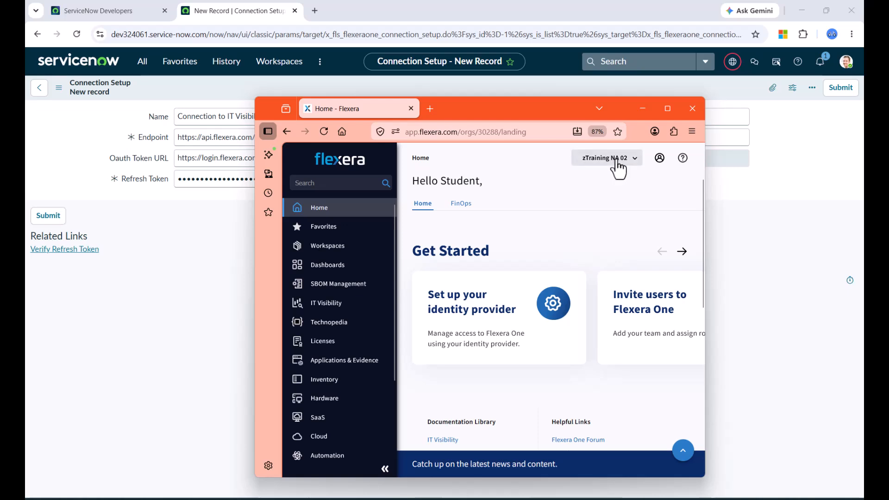
pyautogui.click(486, 133)
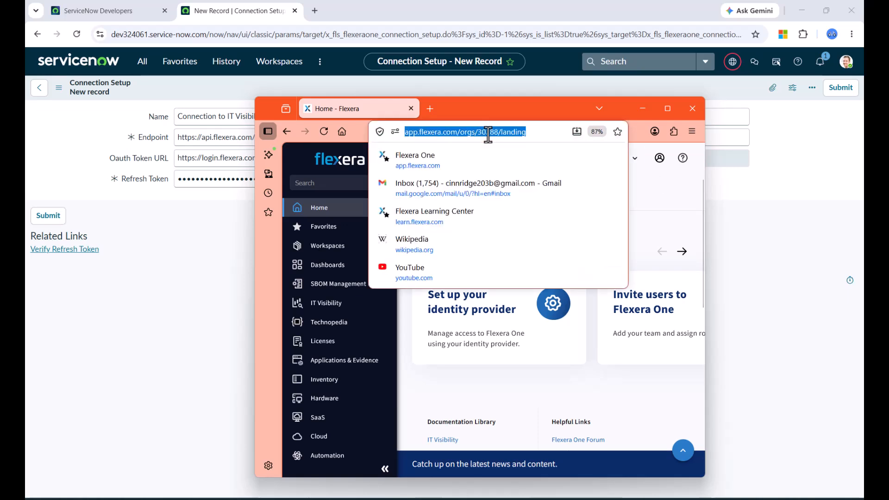
pyautogui.click(494, 133)
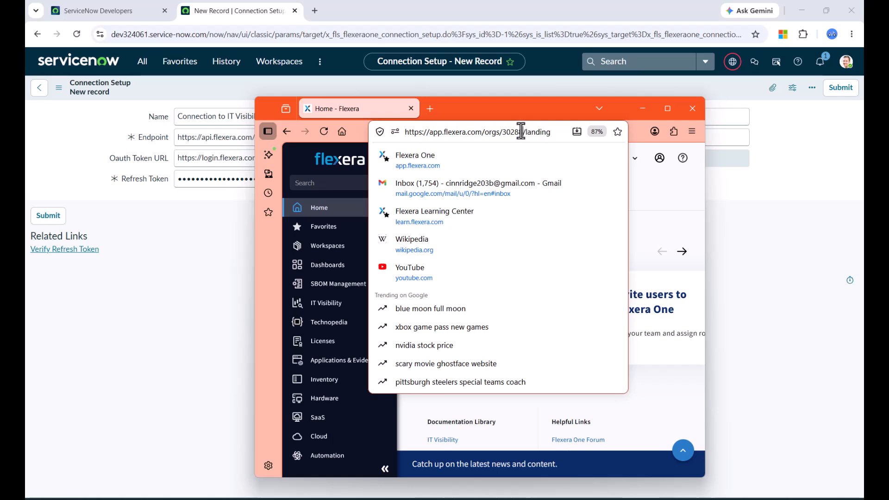
pyautogui.moveTo(521, 133); pyautogui.dragTo(502, 133)
pyautogui.hotkey('ctrl', 'c')
pyautogui.moveTo(558, 116); pyautogui.dragTo(888, 114)
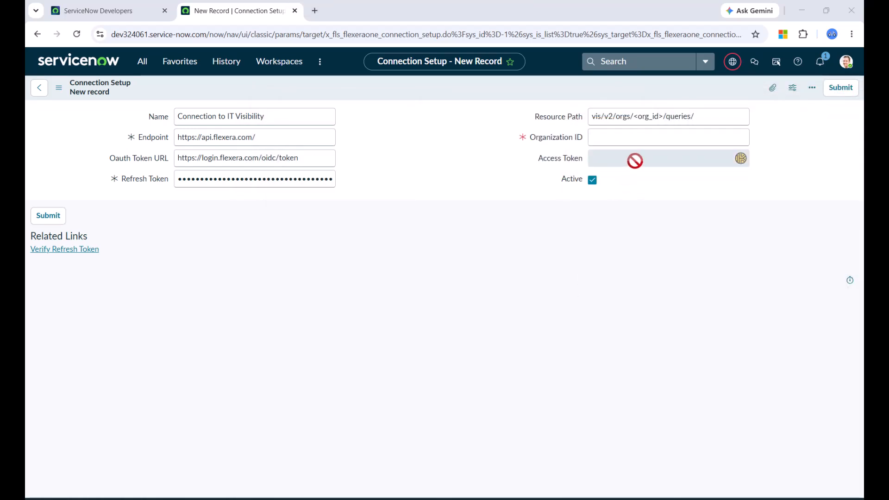
# Step: Replace the <org_id> placeholder in the Resource Path with the copied organization ID and paste it into the Organization ID field
pyautogui.click(638, 116)
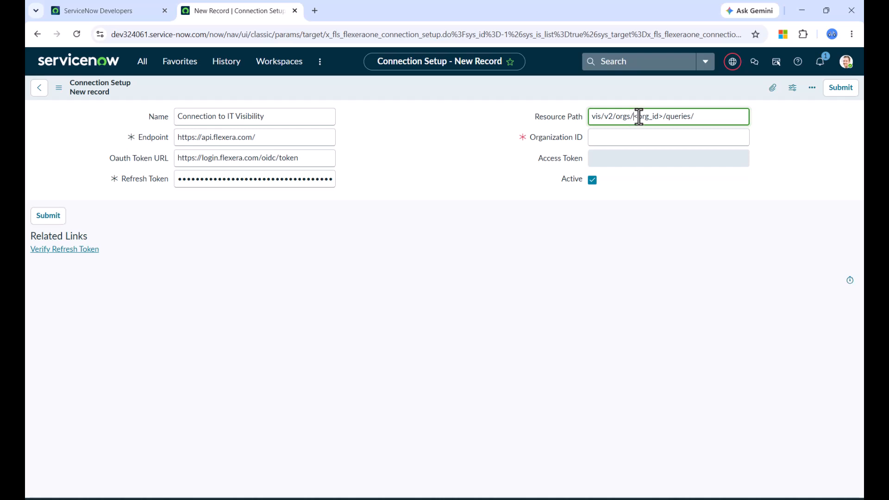
pyautogui.moveTo(638, 117); pyautogui.dragTo(667, 116)
pyautogui.hotkey('ctrl', 'v')
pyautogui.click(644, 137)
pyautogui.hotkey('ctrl', 'v')
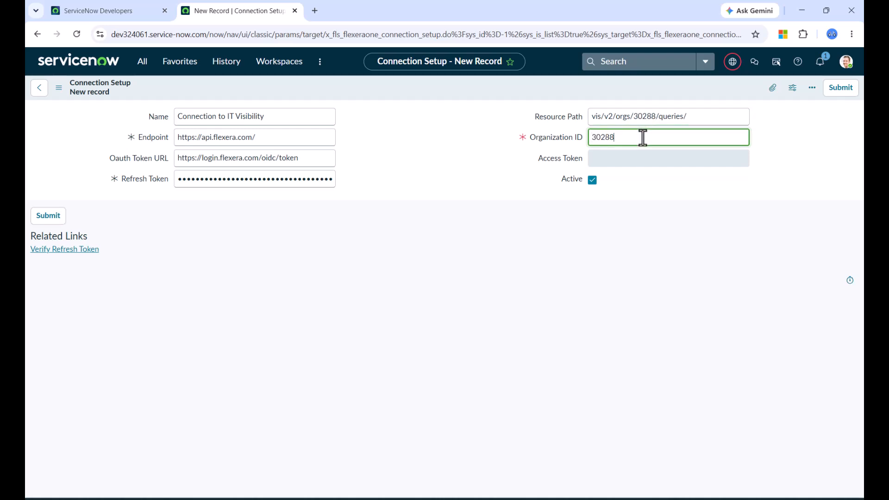
# Step: Save the new IT Visibility connection record and verify its refresh token
pyautogui.click(654, 232)
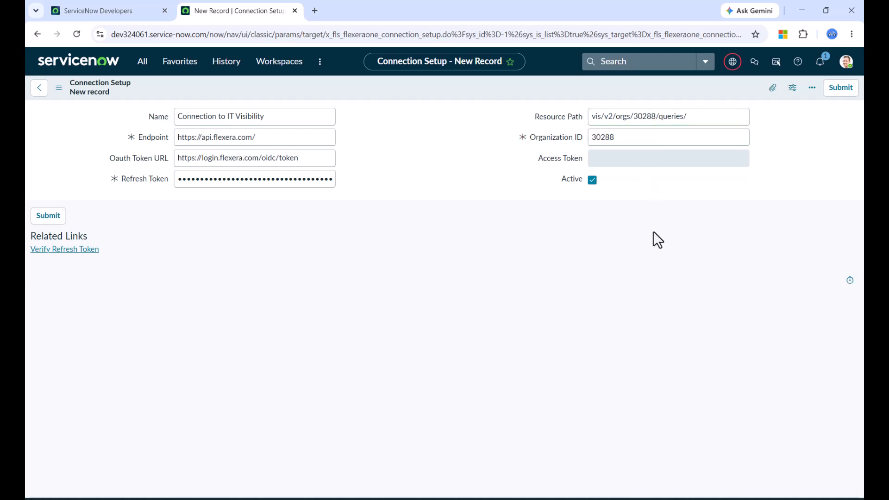
pyautogui.rightClick(415, 91)
pyautogui.click(437, 99)
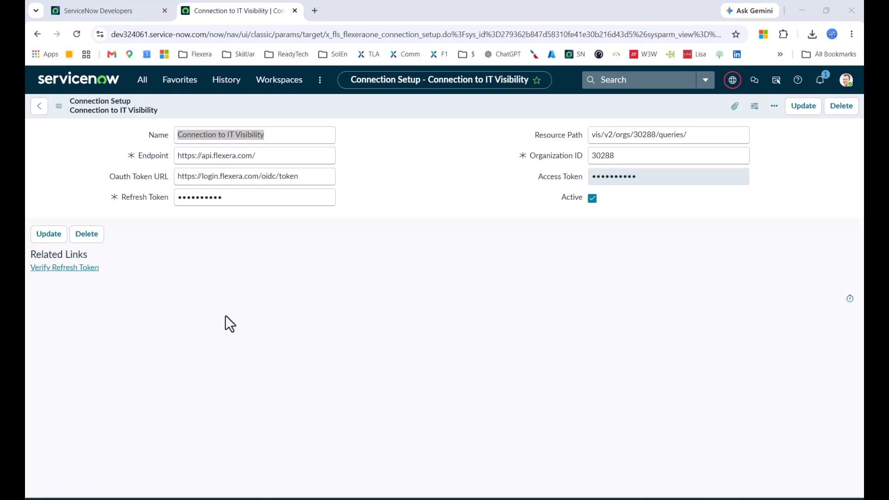
pyautogui.click(78, 269)
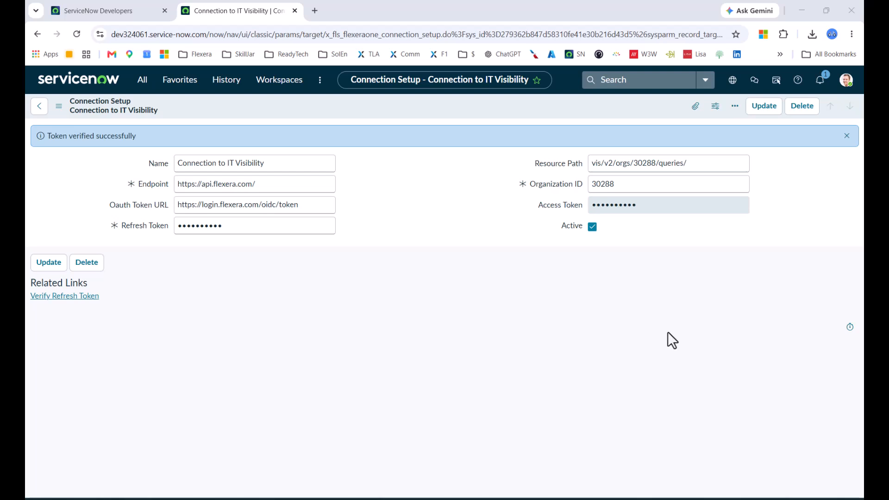
# Step: Switch the application scope from Global to Flexera One
pyautogui.click(733, 81)
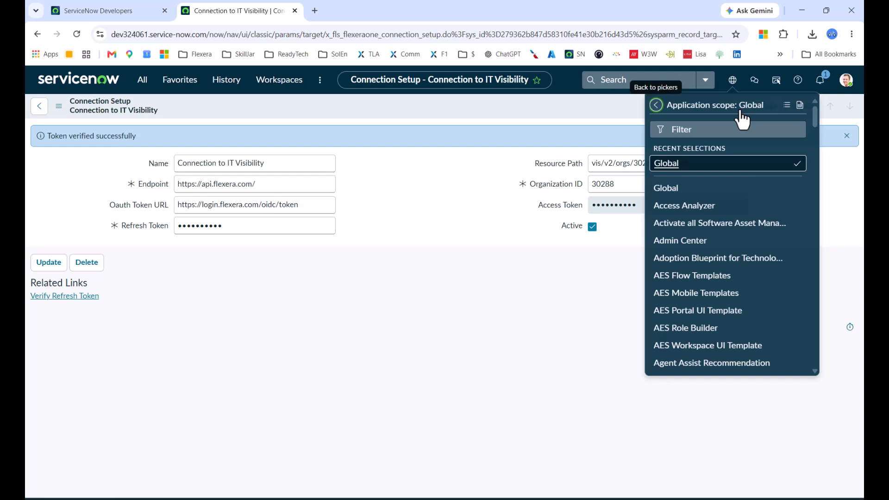
pyautogui.click(701, 132)
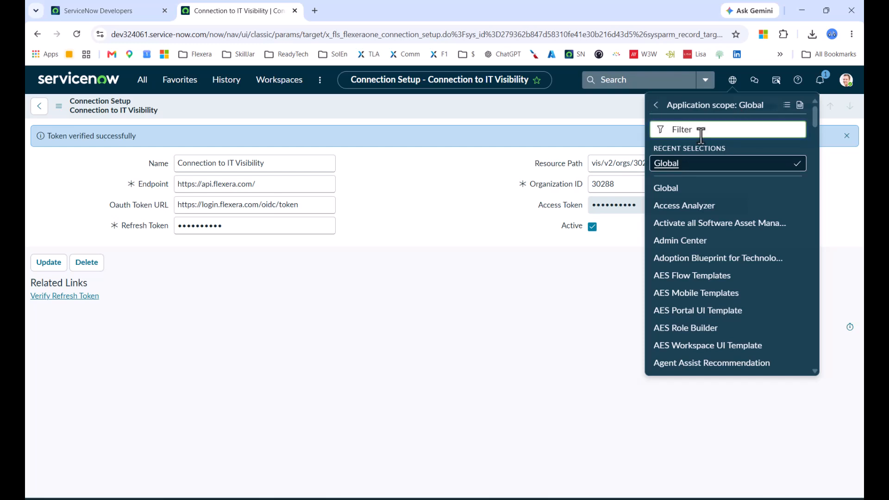
pyautogui.write('flex')
pyautogui.click(697, 157)
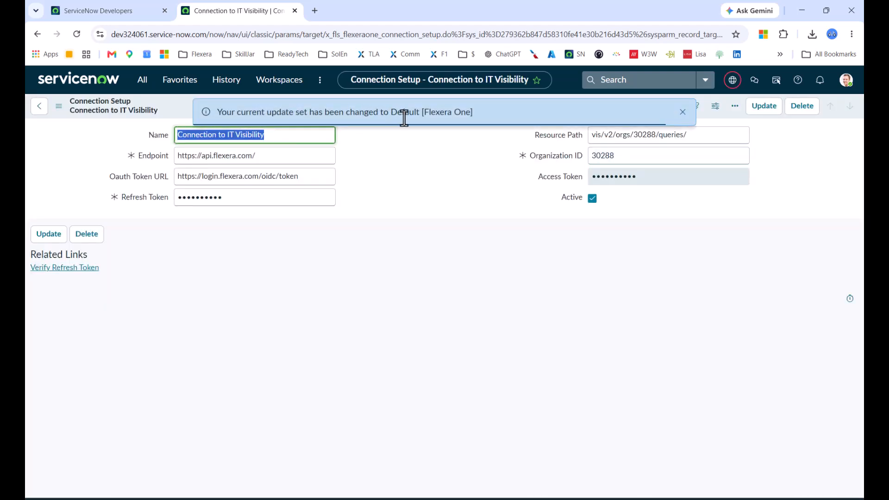
pyautogui.click(388, 238)
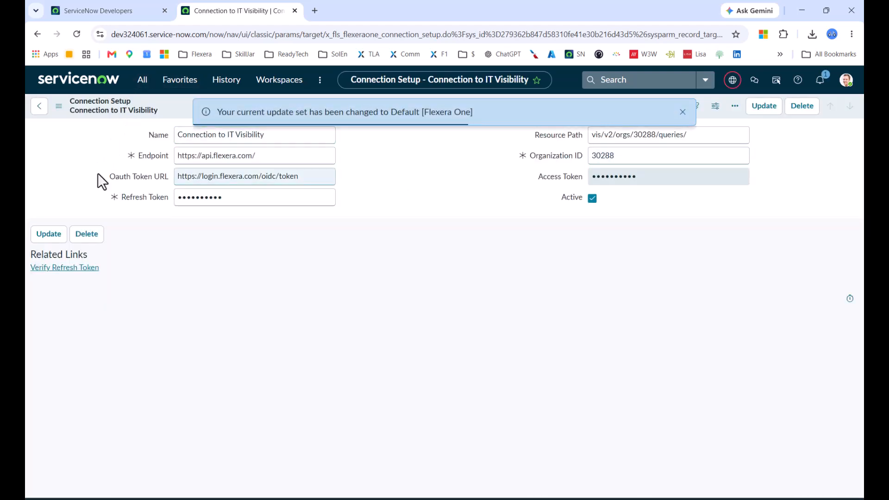
# Step: Find Flexera One's Application Registry and start a new OAuth API endpoint for external clients
pyautogui.click(141, 83)
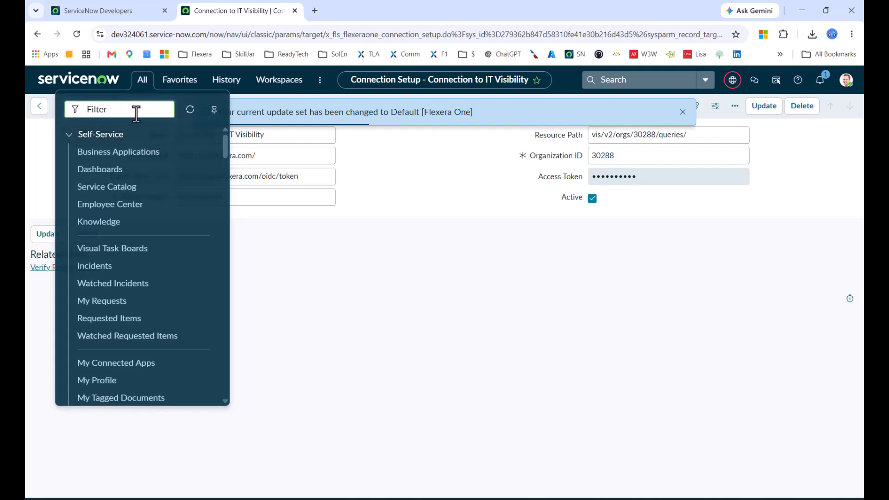
pyautogui.write('applic')
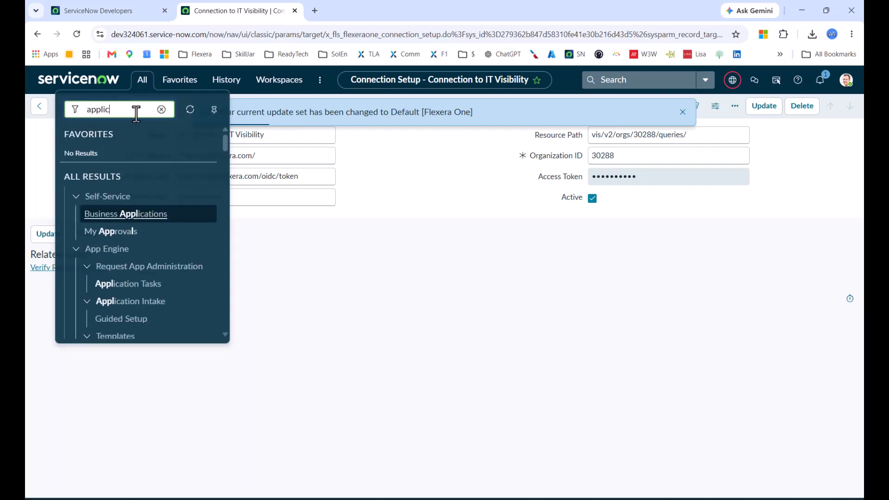
pyautogui.write('ation reg')
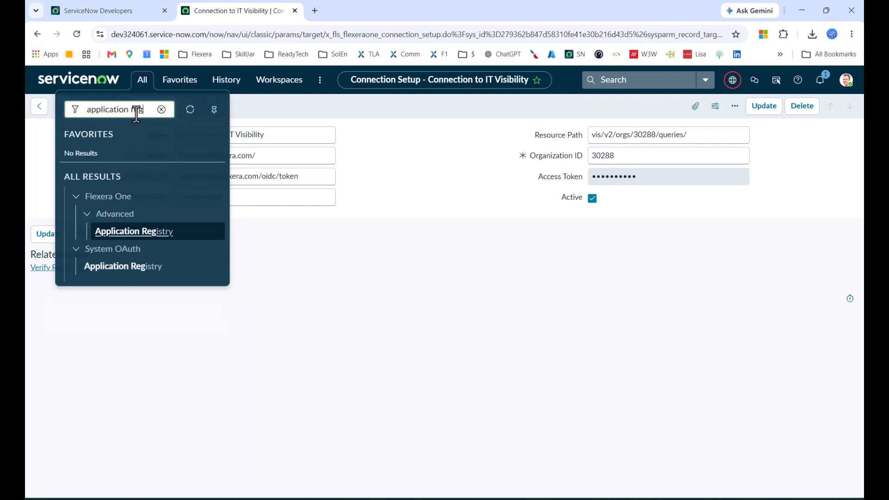
pyautogui.click(123, 234)
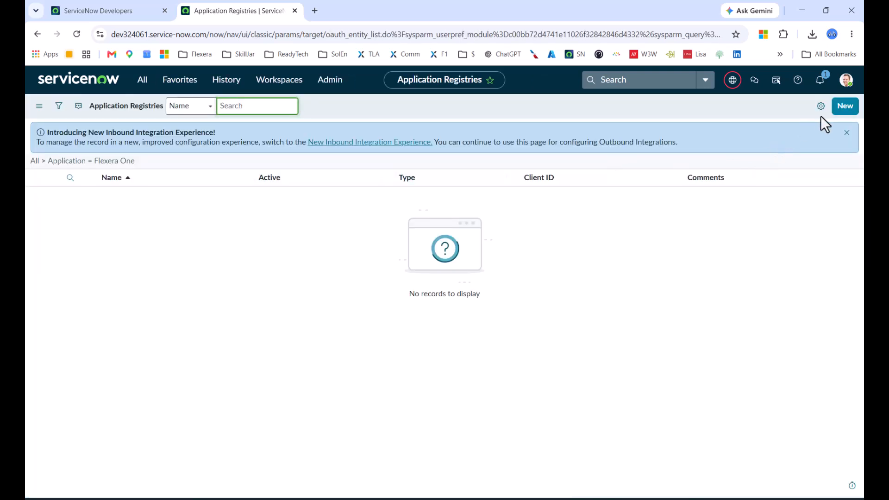
pyautogui.click(843, 111)
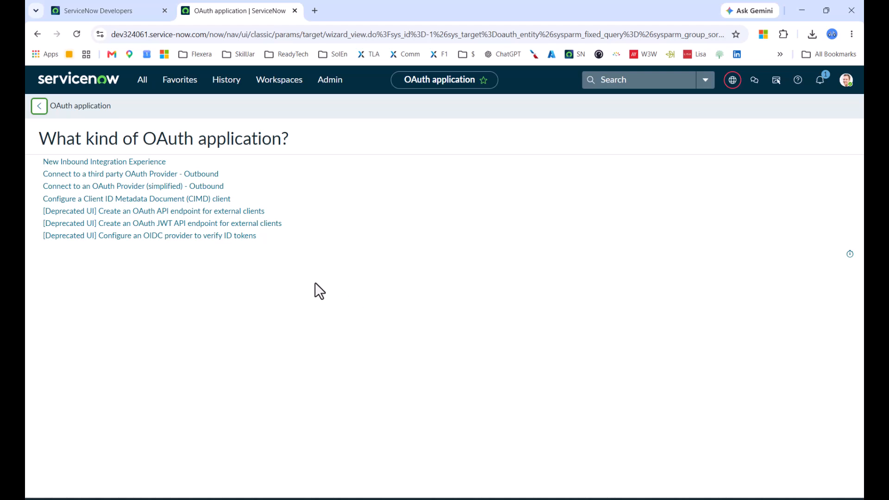
pyautogui.click(155, 212)
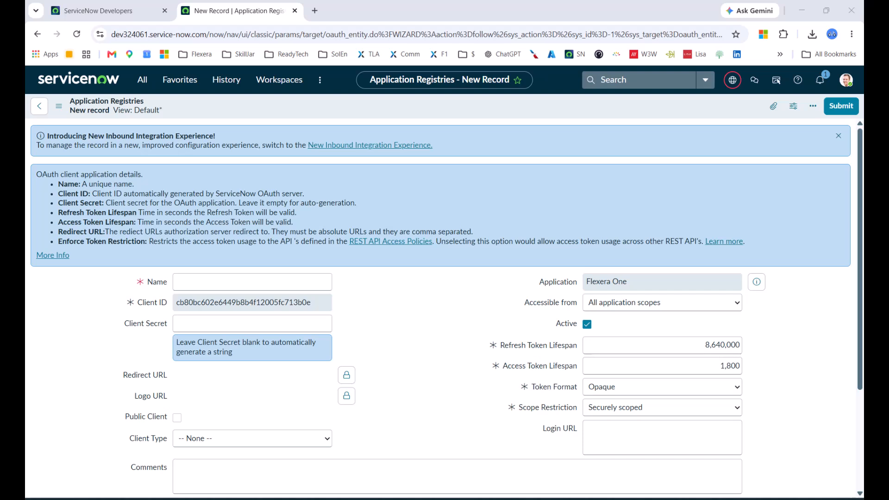
# Step: Name the registry "FlexeraOne OAuth" and set its Refresh Token Lifespan to 13,140,000 and Access Token Lifespan to 86,400
pyautogui.click(244, 281)
pyautogui.write('FlexeraOne OAuth')
pyautogui.click(723, 345)
pyautogui.moveTo(709, 343); pyautogui.dragTo(761, 345)
pyautogui.hotkey('ctrl', 'v')
pyautogui.scroll(-1, 820, 366)
pyautogui.moveTo(709, 311); pyautogui.dragTo(749, 310)
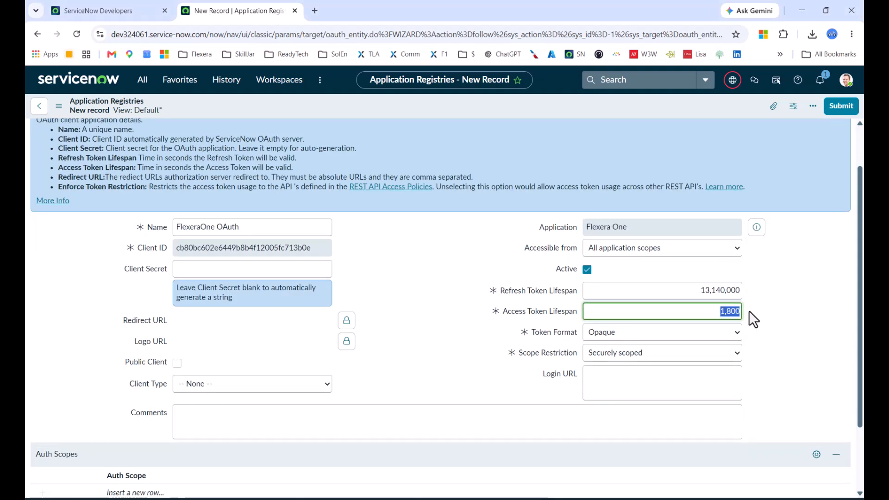
pyautogui.hotkey('ctrl', 'v')
pyautogui.click(756, 311)
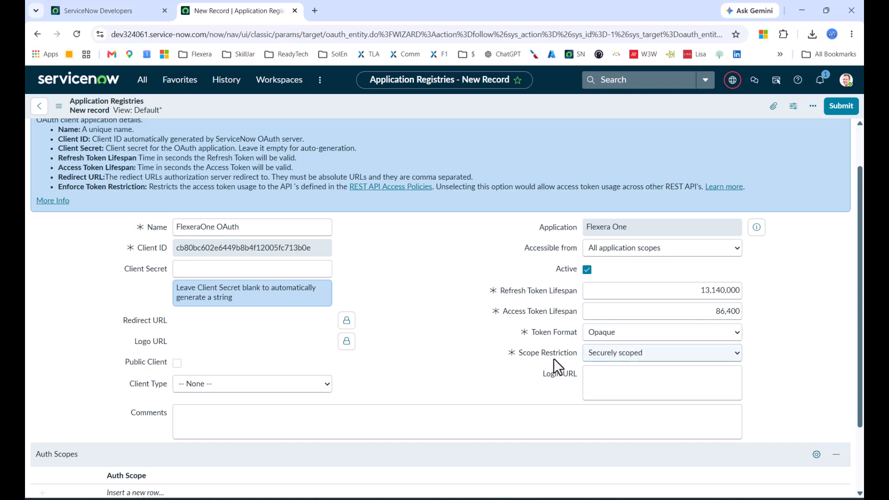
# Step: Set the OAuth registry's Scope Restriction to Broadly scoped and save the record, staying on its form
pyautogui.click(607, 356)
pyautogui.click(614, 369)
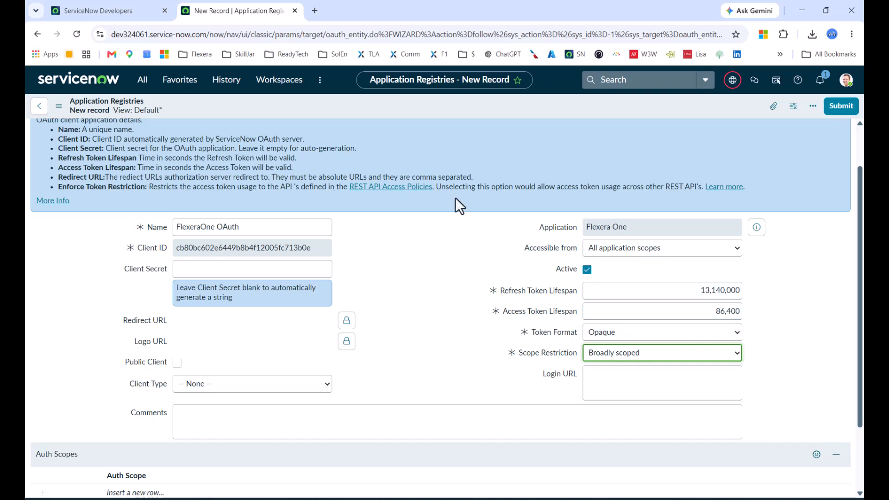
pyautogui.rightClick(399, 103)
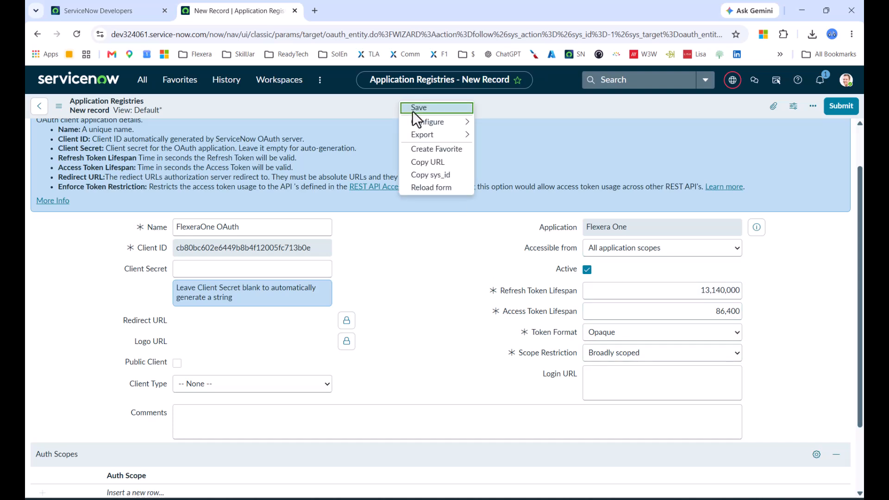
pyautogui.click(414, 110)
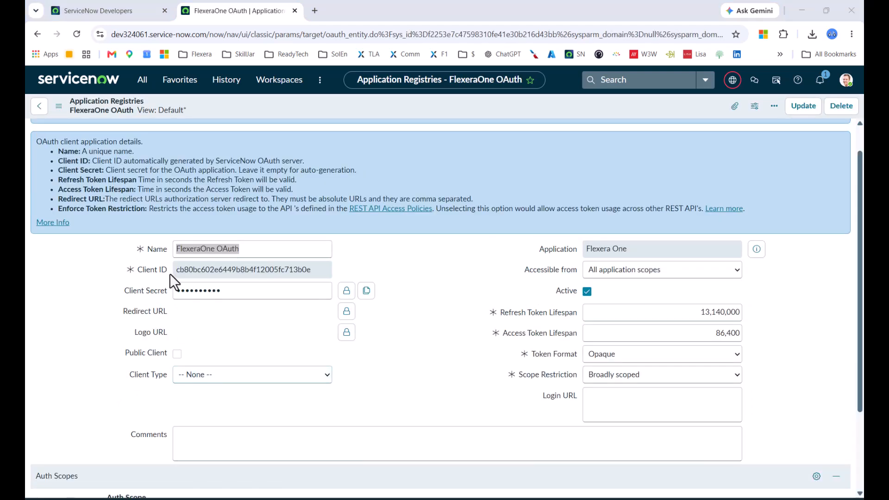
# Step: Copy the full client ID from the saved FlexeraOne OAuth record
pyautogui.click(184, 291)
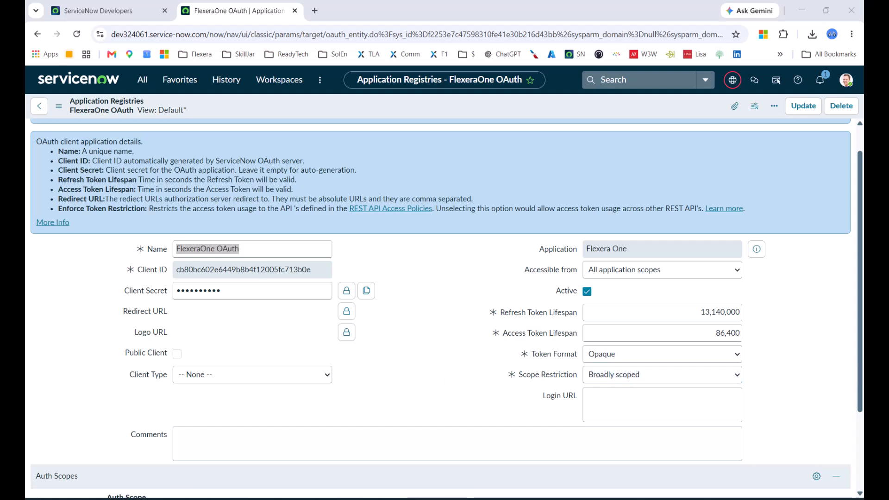
pyautogui.hotkey('alt', 'Tab')
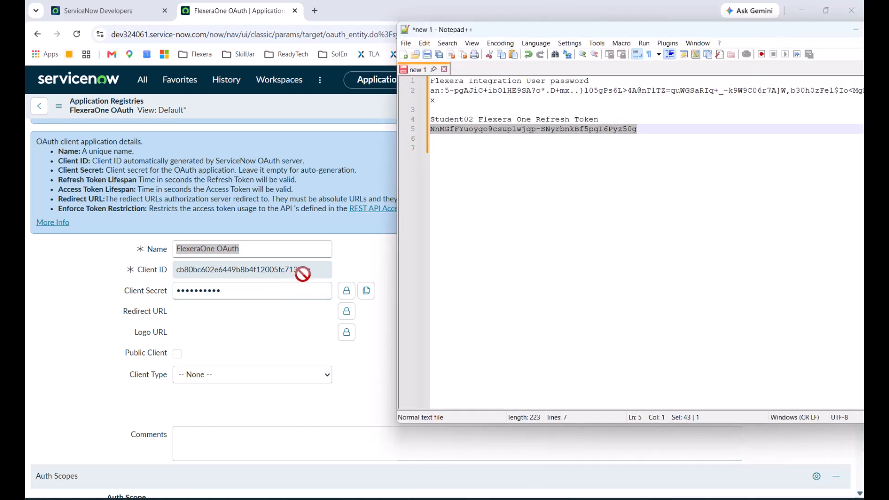
pyautogui.click(300, 270)
pyautogui.moveTo(310, 270); pyautogui.dragTo(194, 270)
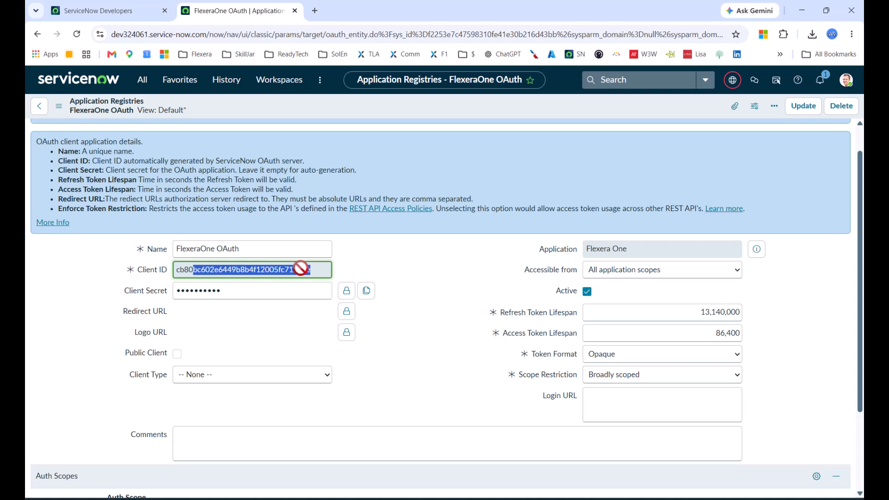
pyautogui.moveTo(324, 272); pyautogui.dragTo(175, 270)
pyautogui.hotkey('ctrl', 'c')
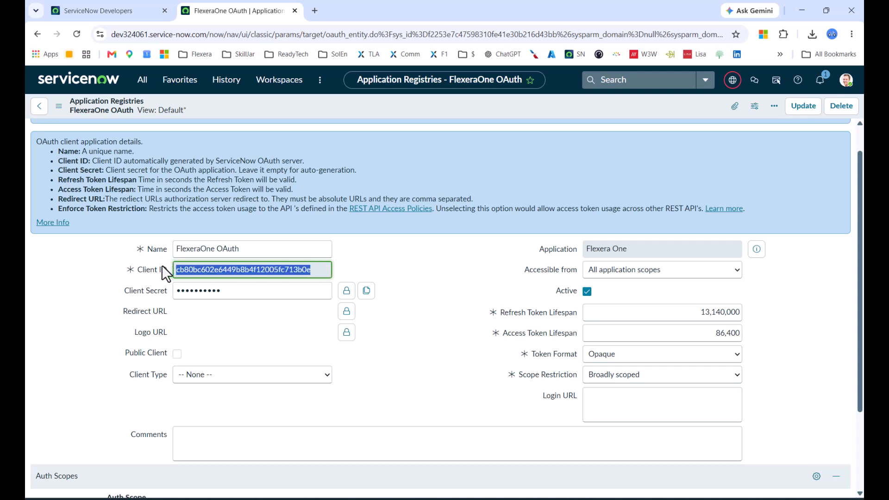
# Step: Switch to the Notepad++ notes and add an "OAuth connection" heading with a "Client ID" label and the copied ID below it
pyautogui.click(466, 456)
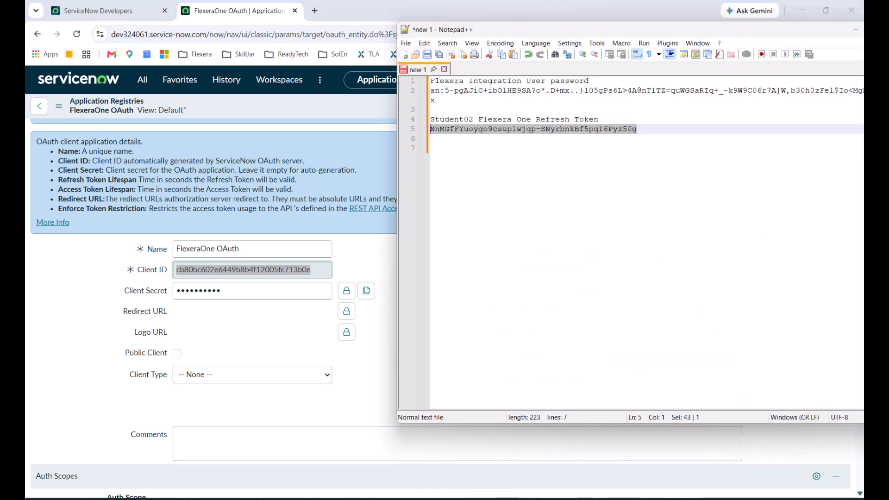
pyautogui.click(446, 149)
pyautogui.write('OAuth connection')
pyautogui.press('Return')
pyautogui.write('Client ID')
pyautogui.press('Return')
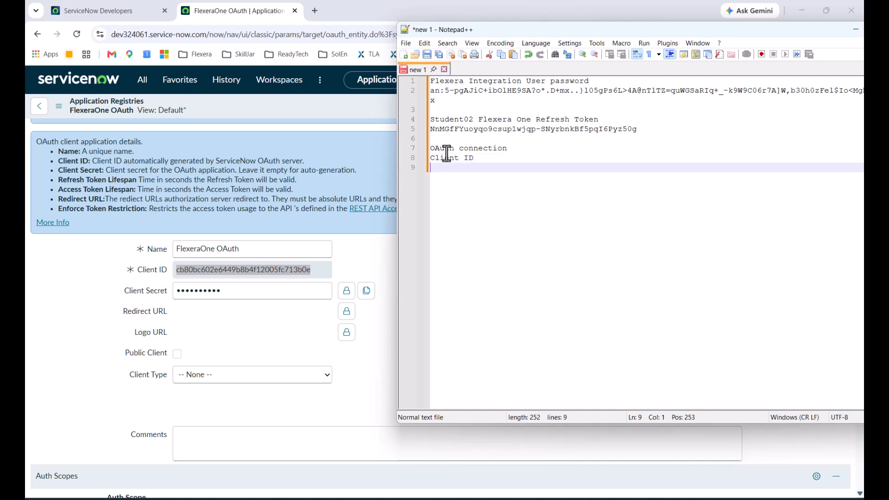
pyautogui.hotkey('ctrl', 'v')
pyautogui.press('Return')
pyautogui.press('Return')
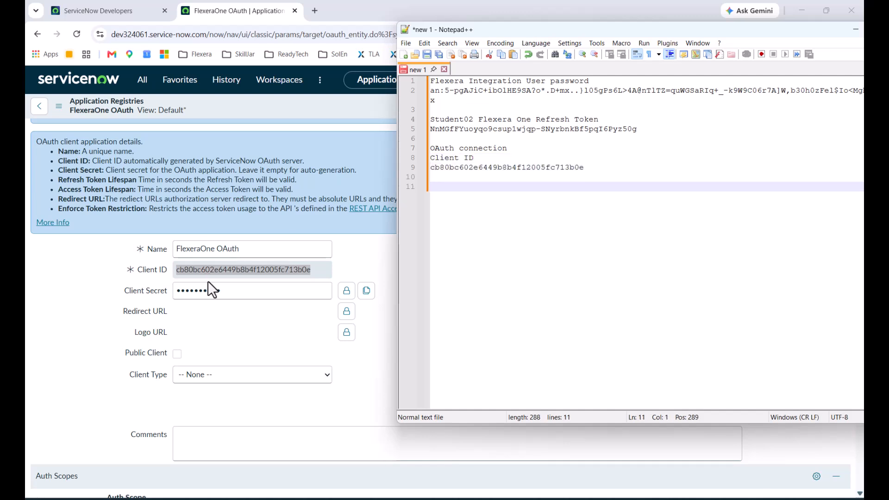
# Step: Copy the OAuth record's client secret and paste it into the Notepad++ notes under a "client secret" label, returning to the browser
pyautogui.click(288, 324)
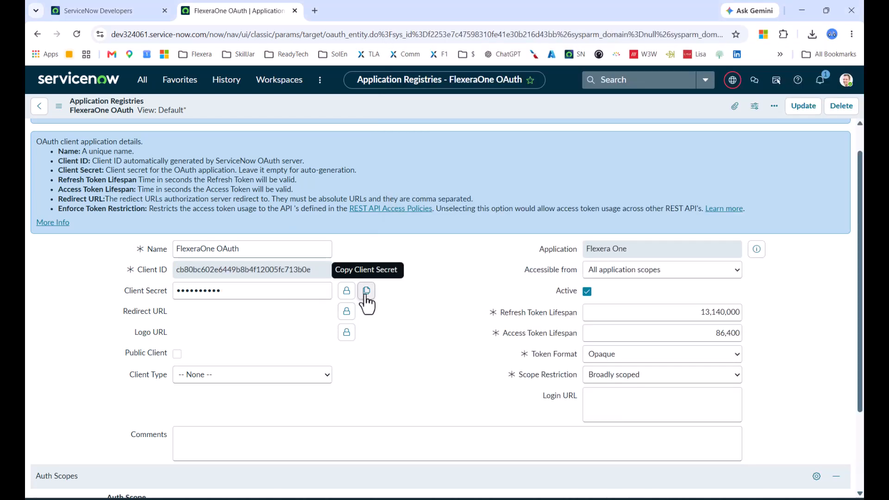
pyautogui.click(366, 291)
pyautogui.hotkey('alt', 'Tab')
pyautogui.write('client secret')
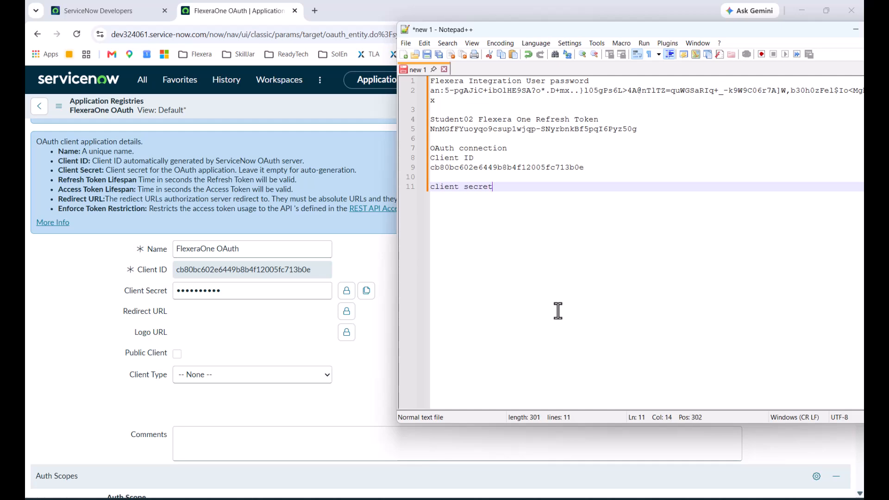
pyautogui.press('Return')
pyautogui.hotkey('ctrl', 'v')
pyautogui.press('Return')
pyautogui.press('Return')
pyautogui.hotkey('alt', 'Tab')
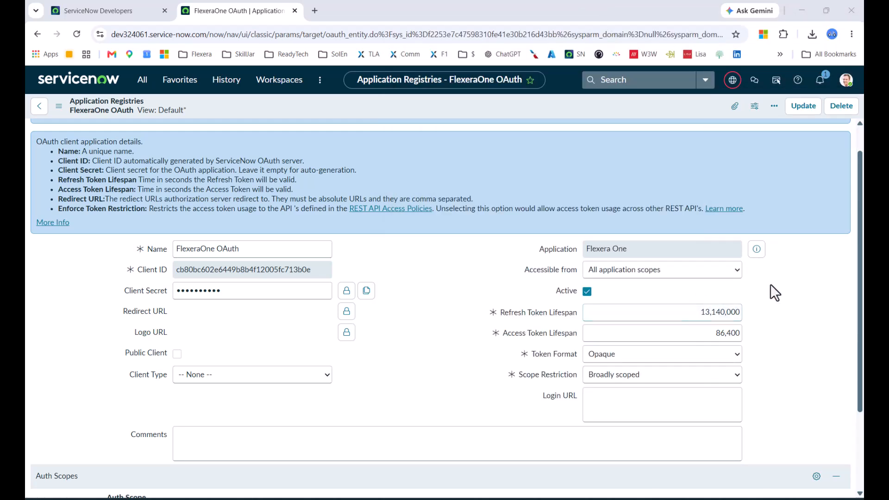
# Step: Update the FlexeraOne OAuth record and start a new third-party OAuth provider registry named "FlexeraOne OAuth Provider"
pyautogui.click(800, 111)
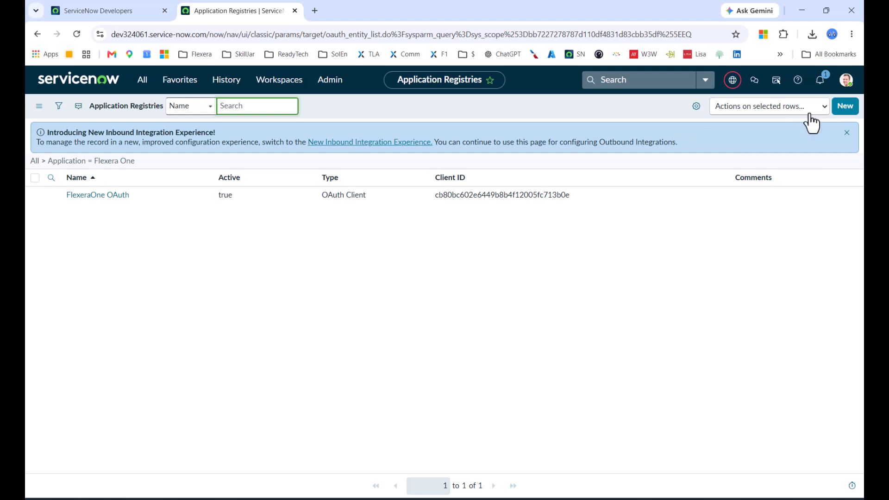
pyautogui.click(844, 107)
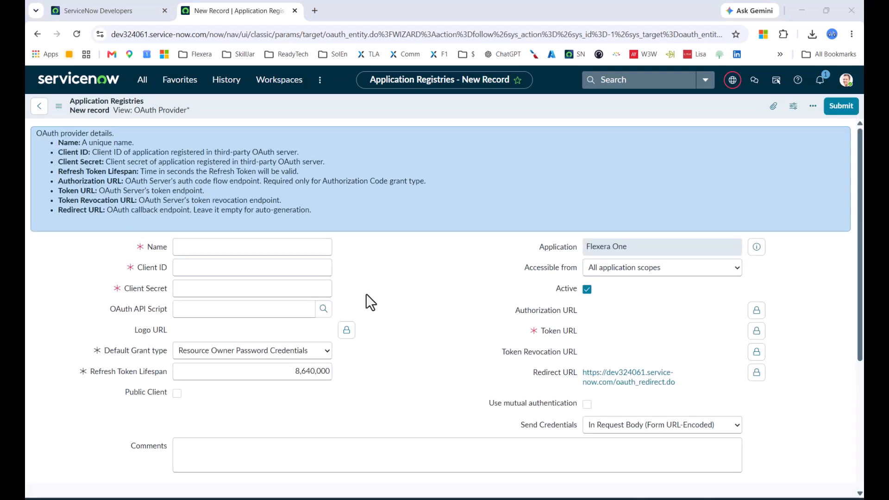
pyautogui.click(244, 249)
pyautogui.write('FlexeraOne OAuth Provider')
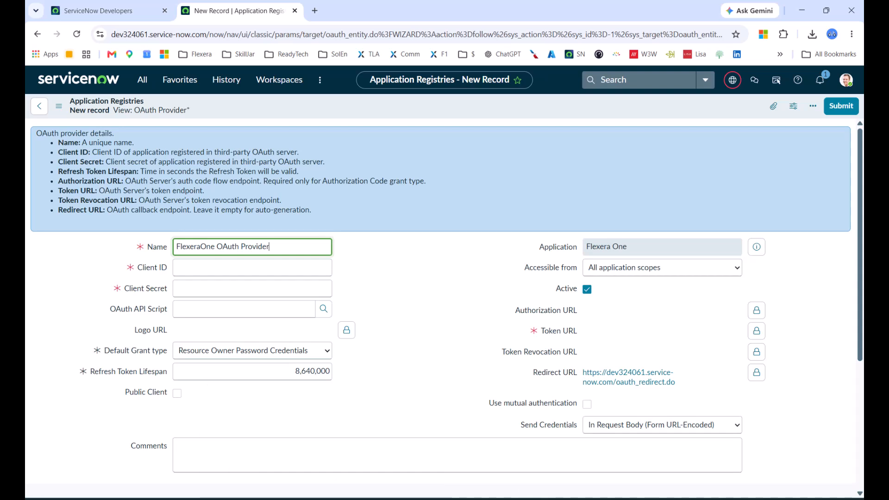
# Step: Copy the client ID from the Notepad++ notes and paste it into the OAuth provider's Client ID field
pyautogui.moveTo(465, 499)
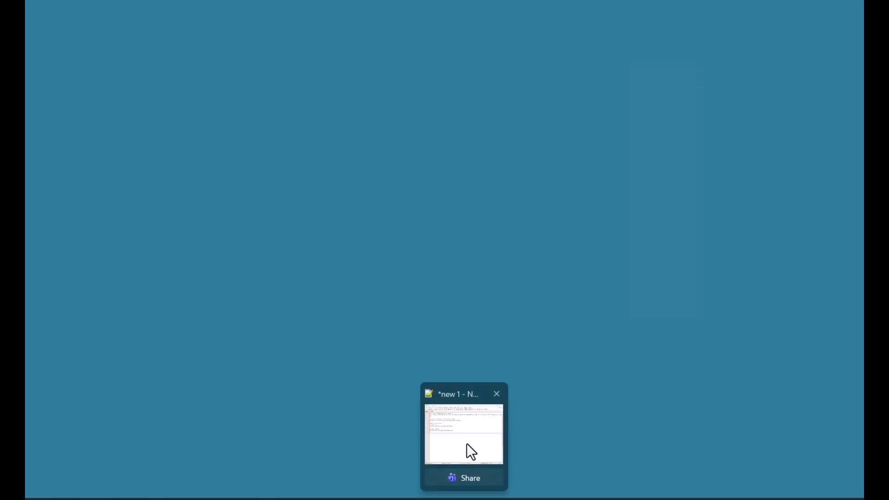
pyautogui.click(466, 444)
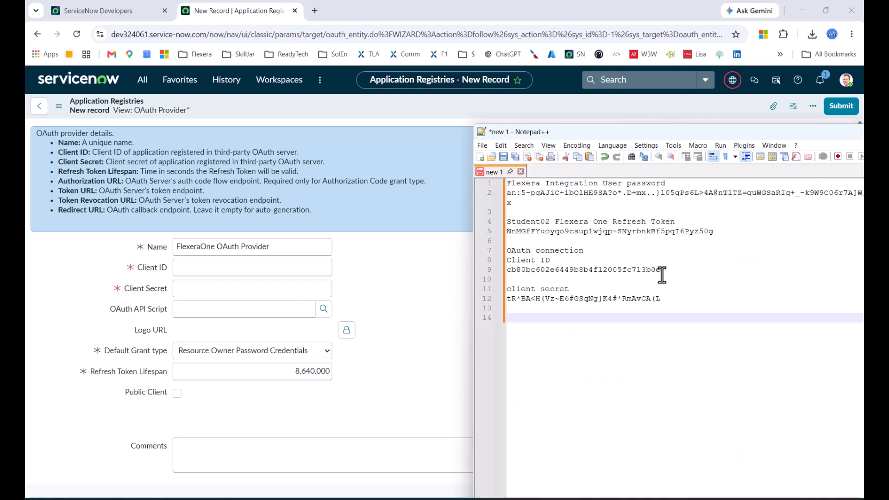
pyautogui.moveTo(661, 271); pyautogui.dragTo(495, 273)
pyautogui.hotkey('ctrl', 'c')
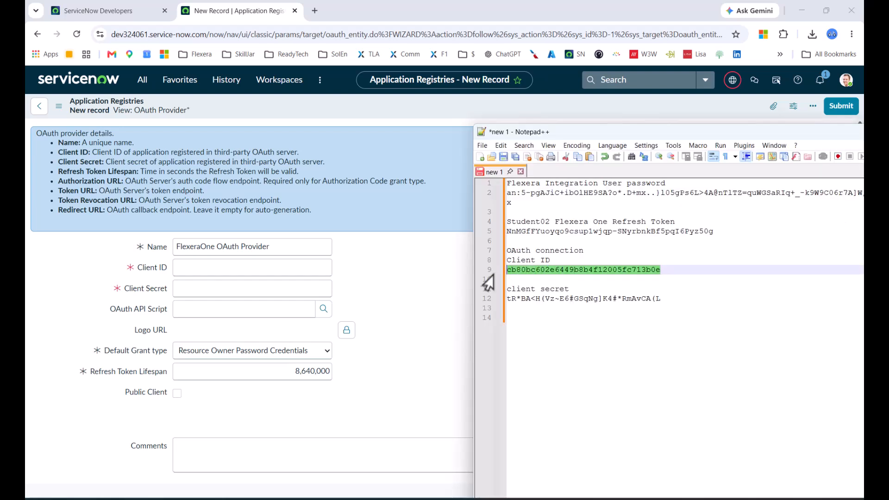
pyautogui.click(243, 267)
pyautogui.hotkey('ctrl', 'v')
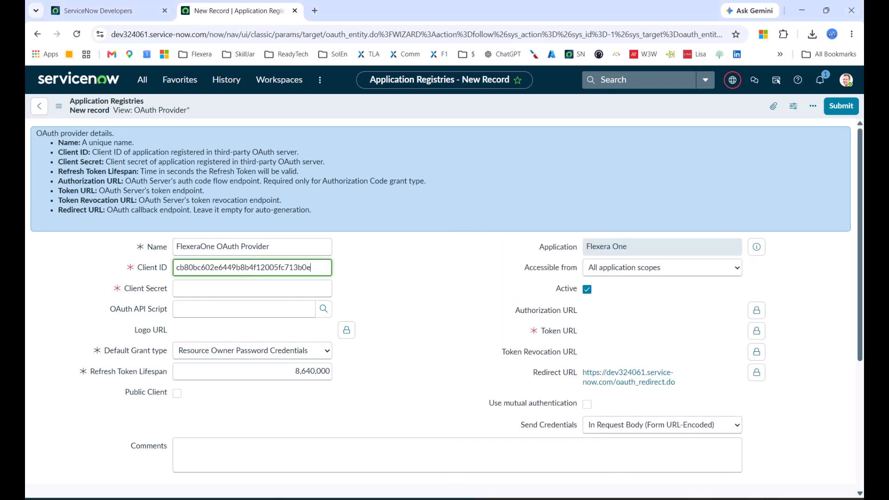
# Step: Copy the client secret from the Notepad++ notes and paste it into the OAuth provider's Client Secret field
pyautogui.hotkey('alt', 'Tab')
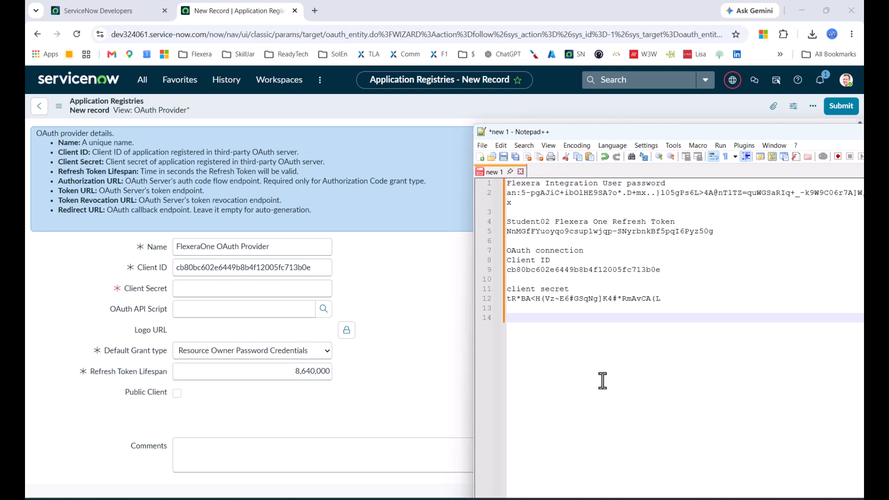
pyautogui.click(659, 298)
pyautogui.moveTo(658, 299); pyautogui.dragTo(498, 299)
pyautogui.hotkey('ctrl', 'c')
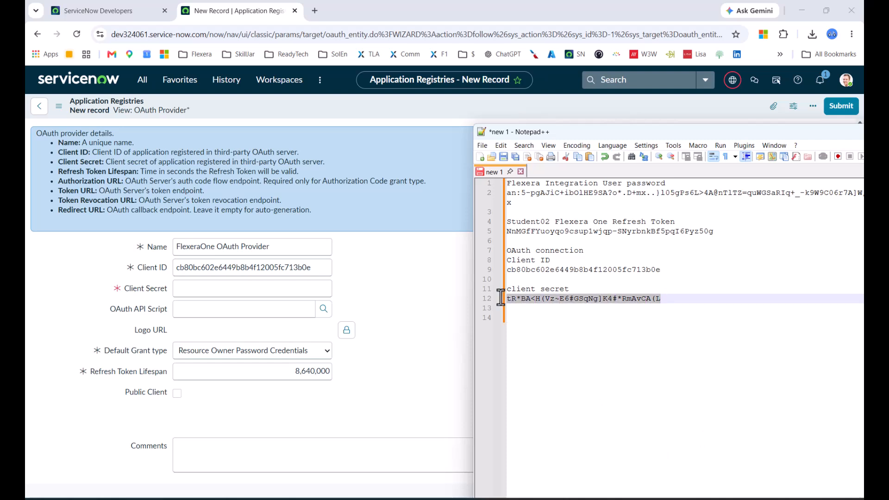
pyautogui.hotkey('alt', 'Tab')
pyautogui.hotkey('ctrl', 'v')
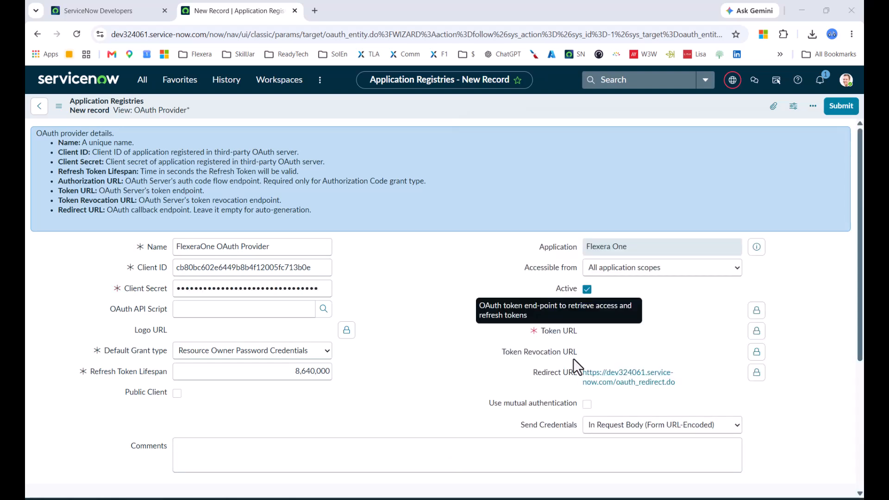
pyautogui.moveTo(574, 378)
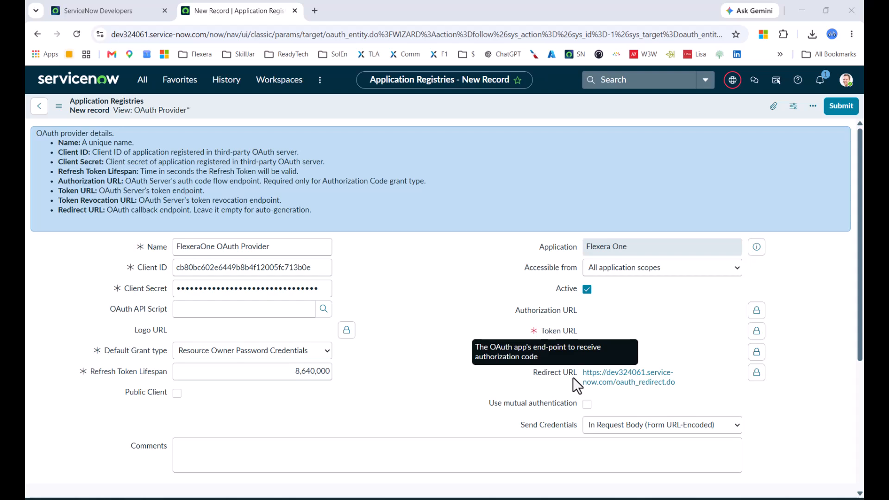
pyautogui.click(757, 373)
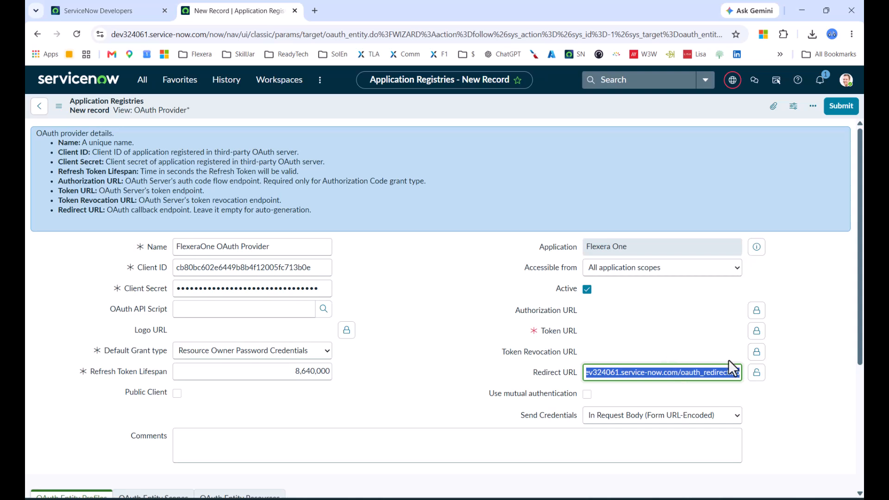
pyautogui.click(757, 332)
pyautogui.hotkey('ctrl', 'v')
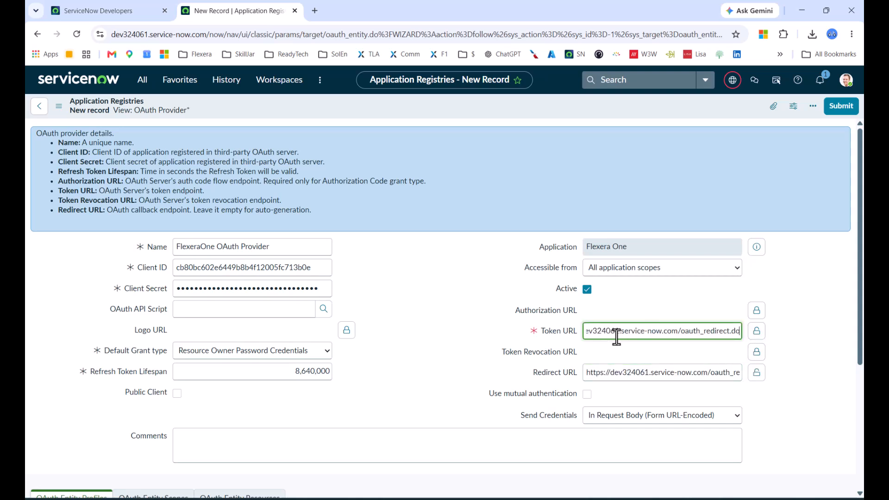
pyautogui.hotkey('alt', 'Tab')
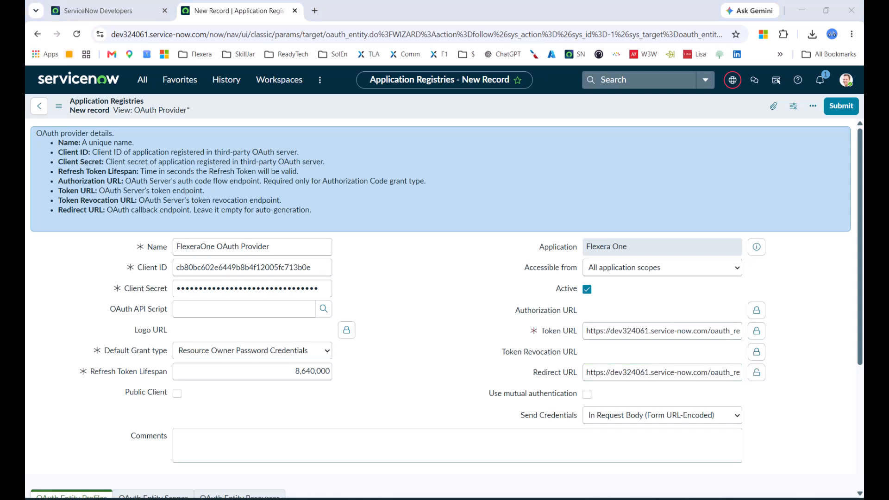
pyautogui.click(714, 334)
pyautogui.hotkey('ctrl', 'a')
pyautogui.hotkey('ctrl', 'v')
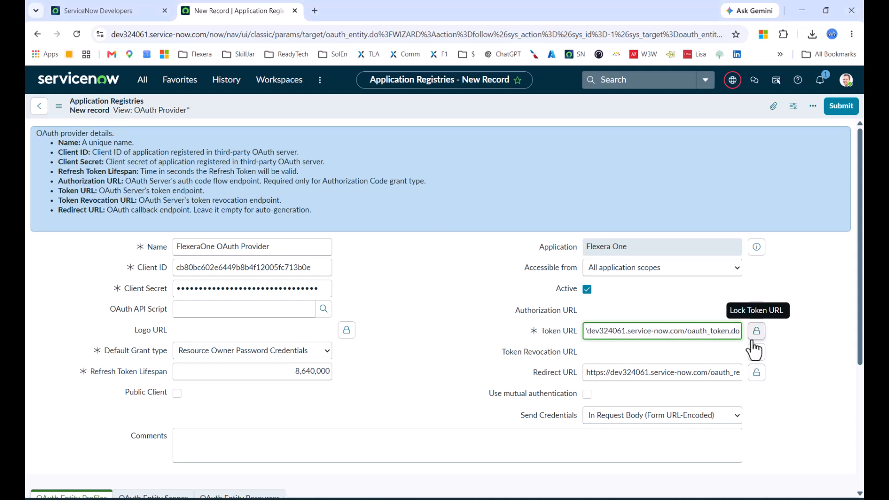
# Step: Check the end of the Redirect URL, hide the browser's bookmarks bar, and save and update the FlexeraOne OAuth Provider record
pyautogui.click(721, 375)
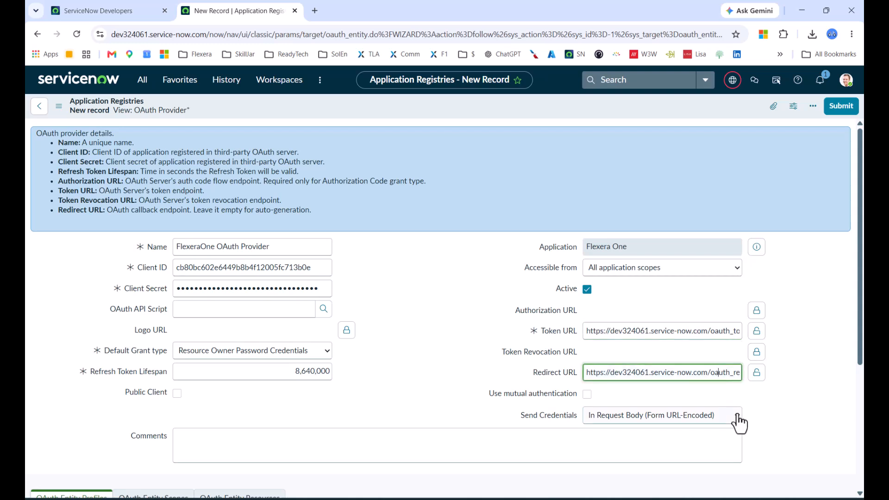
pyautogui.press('End')
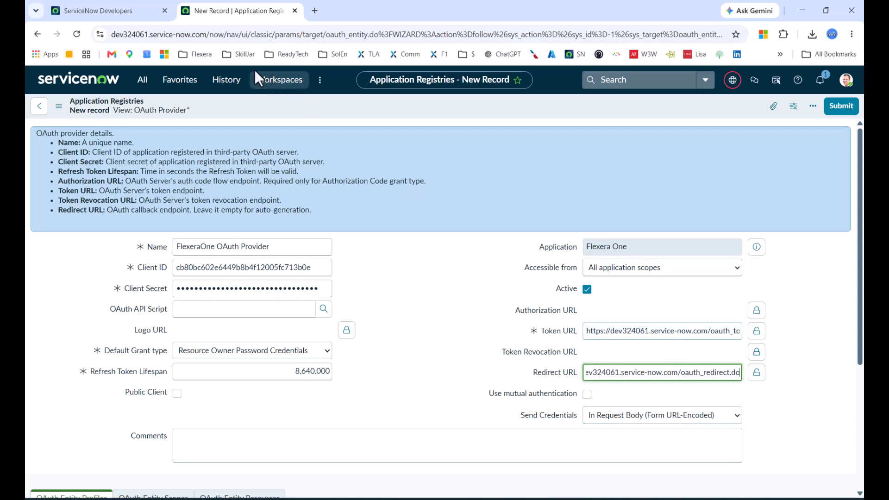
pyautogui.hotkey('ctrl', 'shift', 'b')
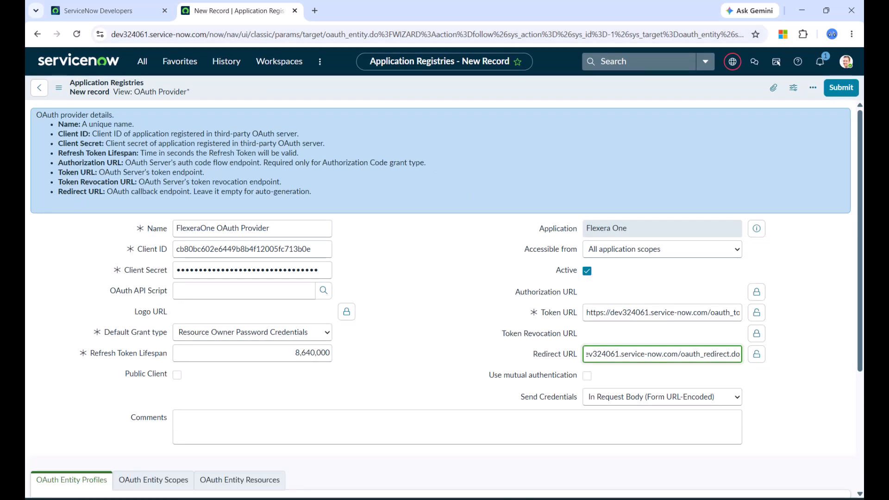
pyautogui.click(536, 94)
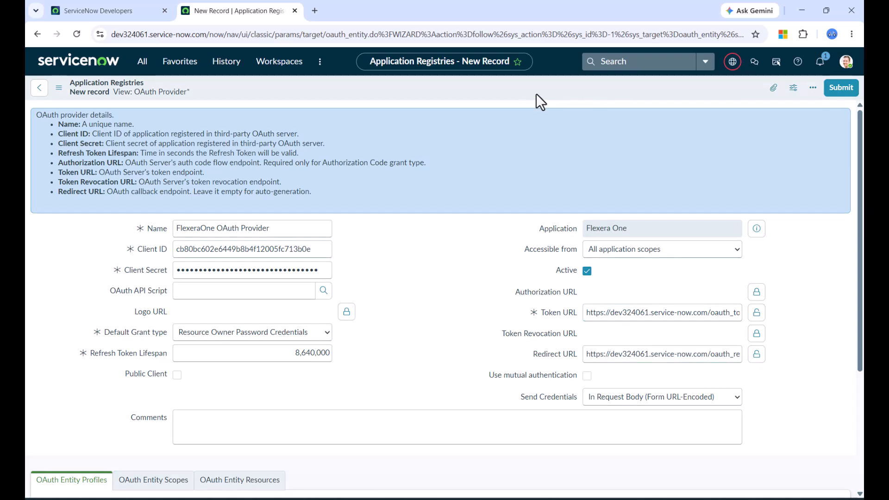
pyautogui.hotkey('ctrl', 's')
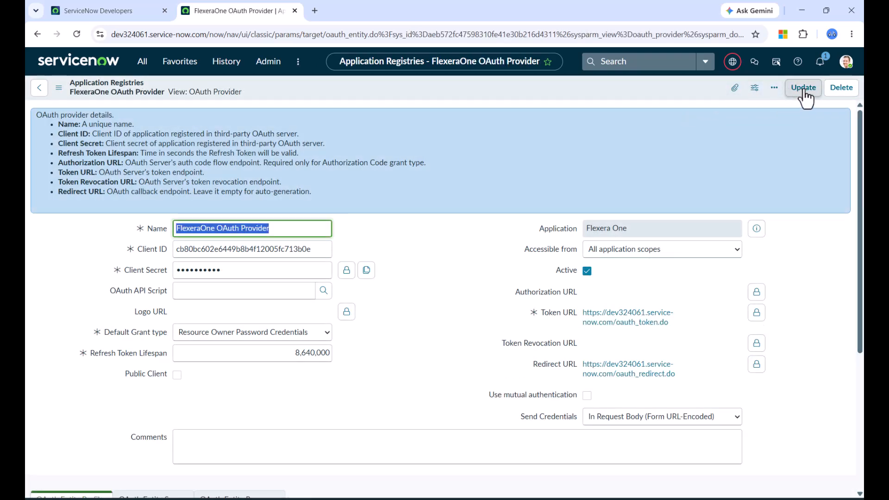
pyautogui.click(804, 91)
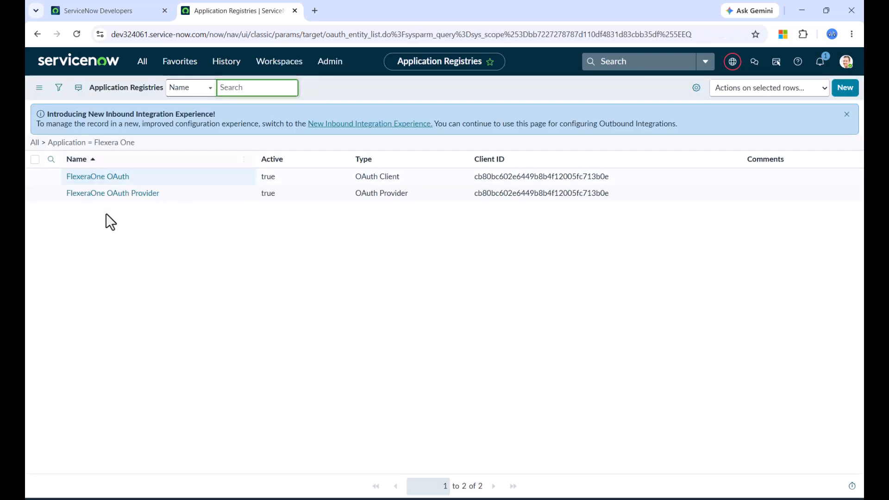
# Step: Remove the Flexera One filter from the Application Registries list to show all registries
pyautogui.click(39, 88)
pyautogui.moveTo(67, 105)
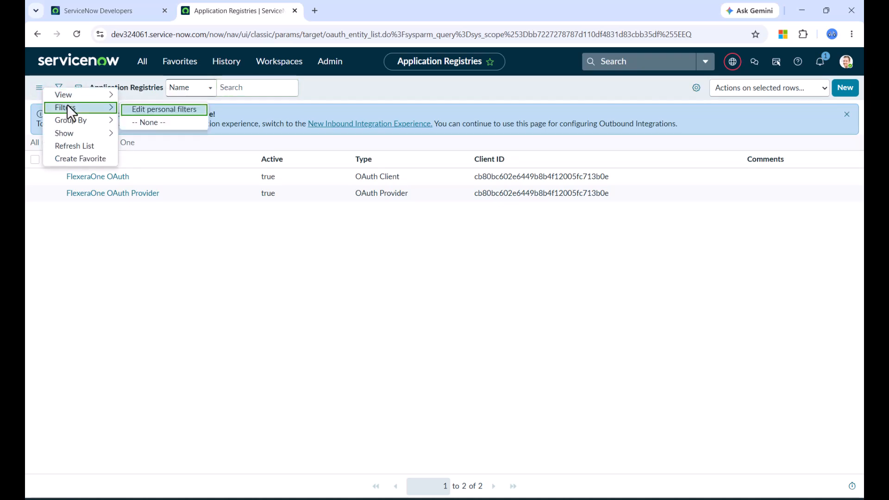
pyautogui.click(163, 121)
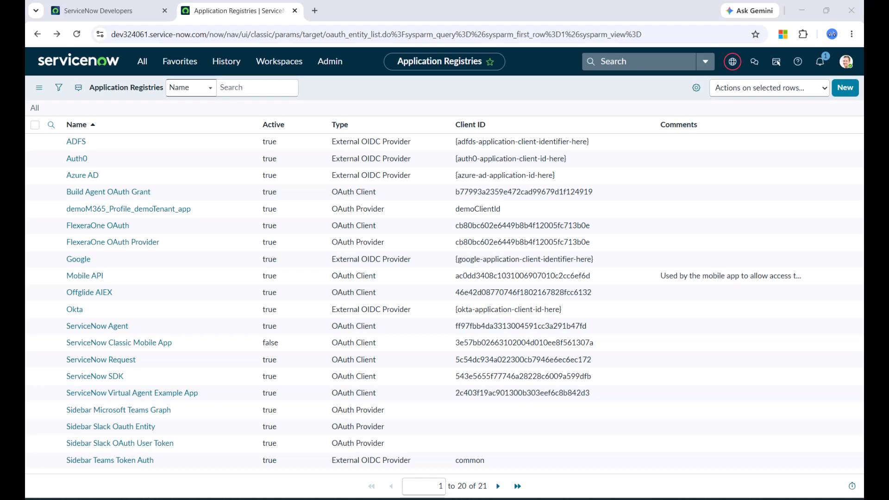
# Step: Find Flexera One's Generate Token page by filtering for "generate", open it and enter FlexeraIntegration as the username
pyautogui.click(143, 65)
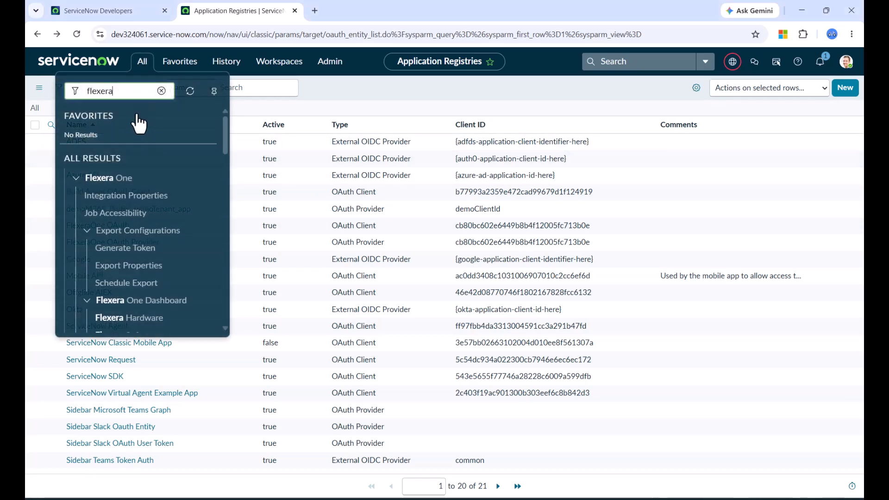
pyautogui.write('generate')
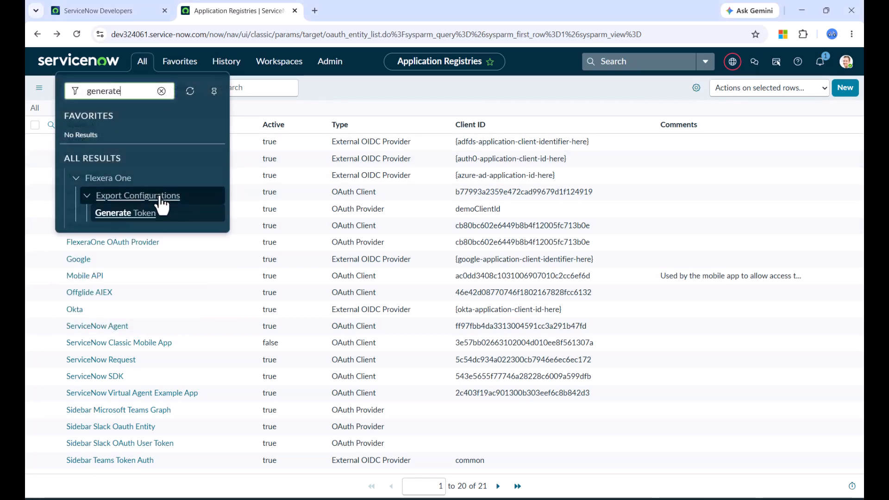
pyautogui.click(143, 214)
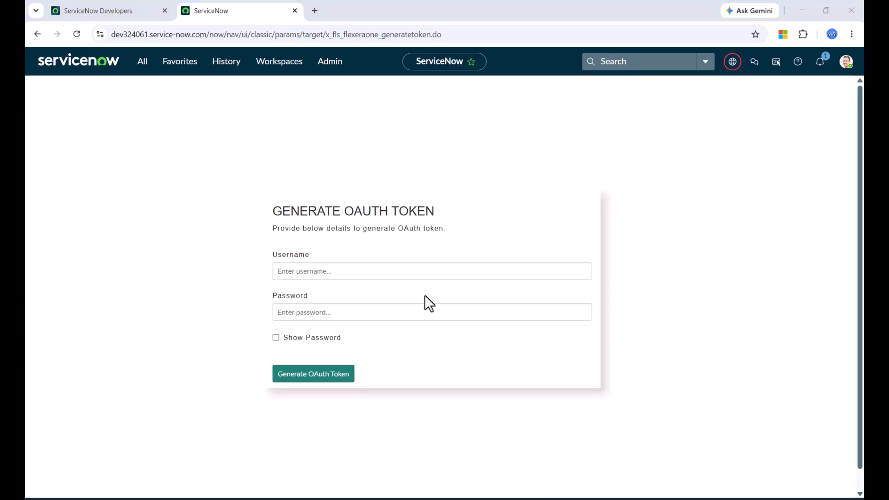
pyautogui.click(364, 271)
pyautogui.hotkey('ctrl', 'v')
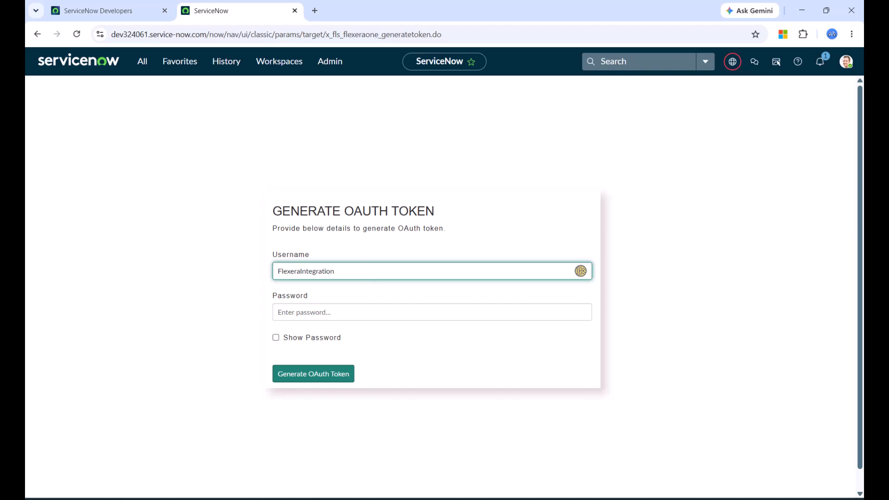
# Step: Paste the integration user's password from the Notepad++ notes into the Password field and generate the OAuth token
pyautogui.hotkey('alt', 'Tab')
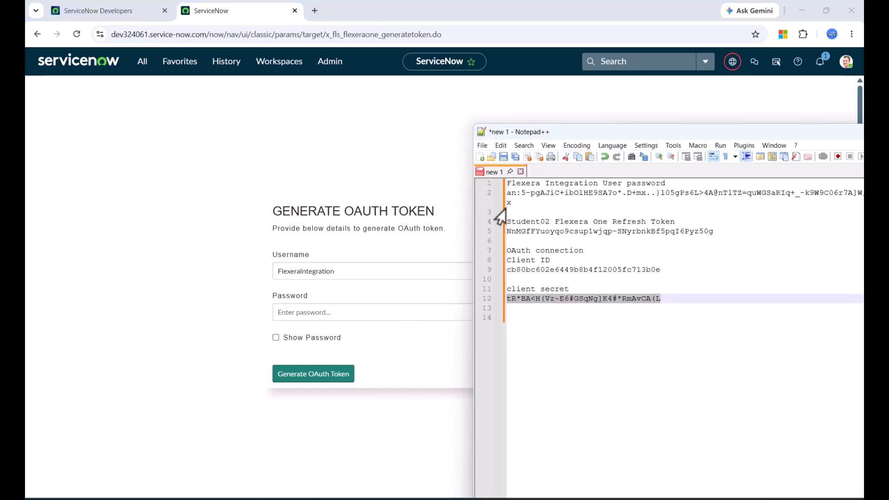
pyautogui.click(507, 199)
pyautogui.tripleClick(507, 199)
pyautogui.hotkey('ctrl', 'c')
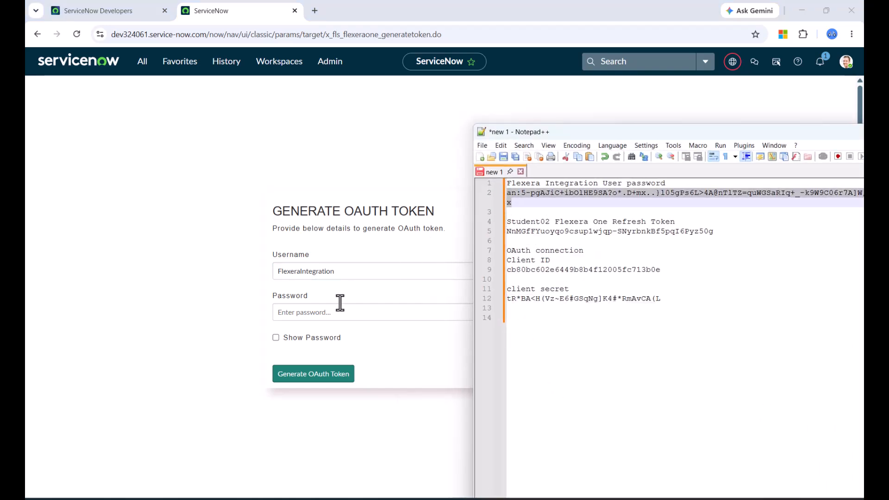
pyautogui.click(340, 306)
pyautogui.hotkey('ctrl', 'v')
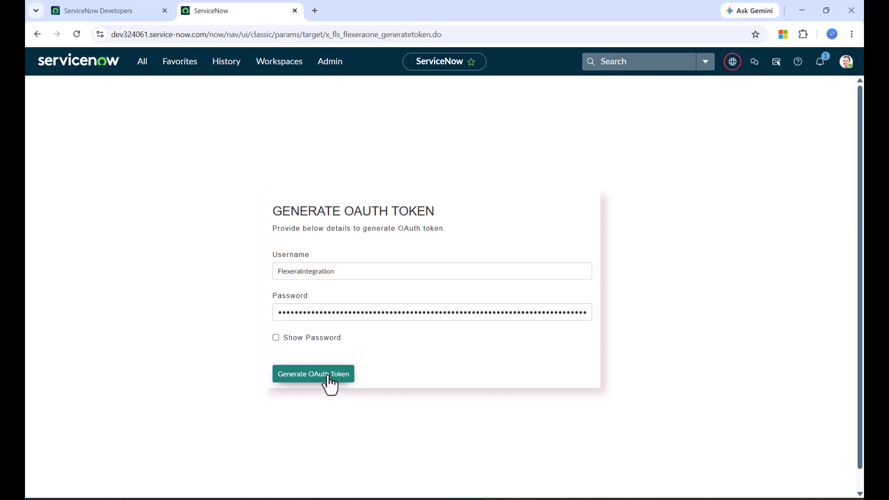
pyautogui.click(329, 385)
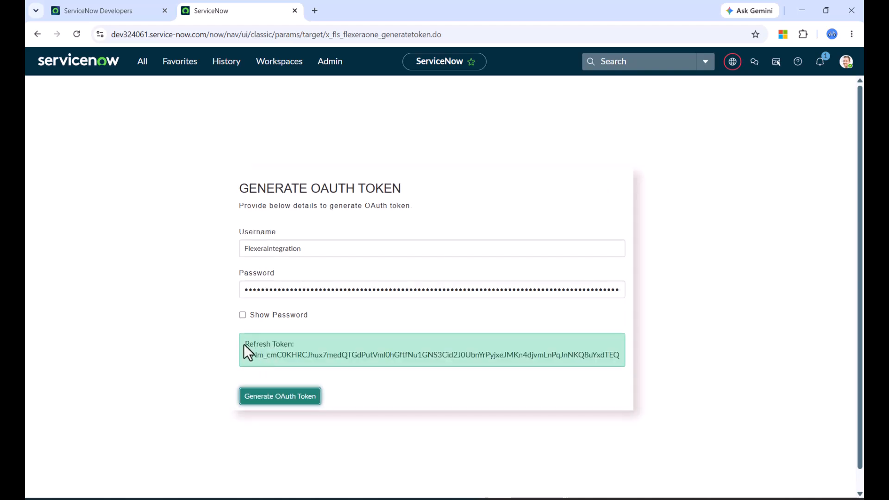
# Step: Copy the generated refresh token into the Notepad++ notes under an "OAuth Token ServiceNow" heading and return to the browser
pyautogui.moveTo(244, 345); pyautogui.dragTo(632, 372)
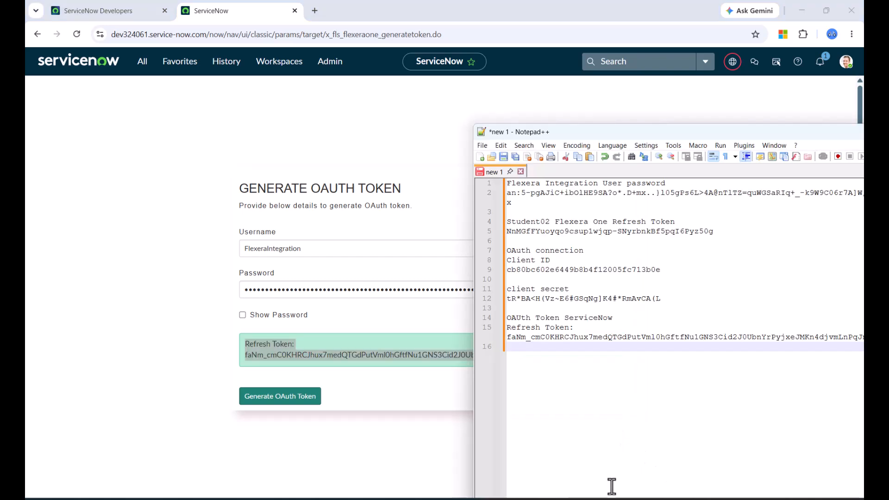
pyautogui.click(199, 206)
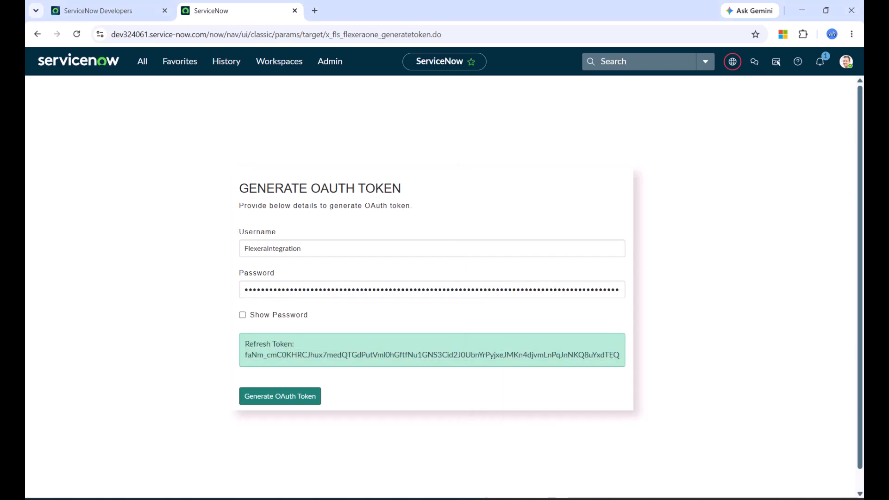
# Step: Switch to the Flexera One browser window, place it over the ServiceNow window, and check the signed-in account
pyautogui.hotkey('alt', 'Tab')
pyautogui.moveTo(863, 252); pyautogui.dragTo(343, 41)
pyautogui.moveTo(507, 410); pyautogui.dragTo(840, 489)
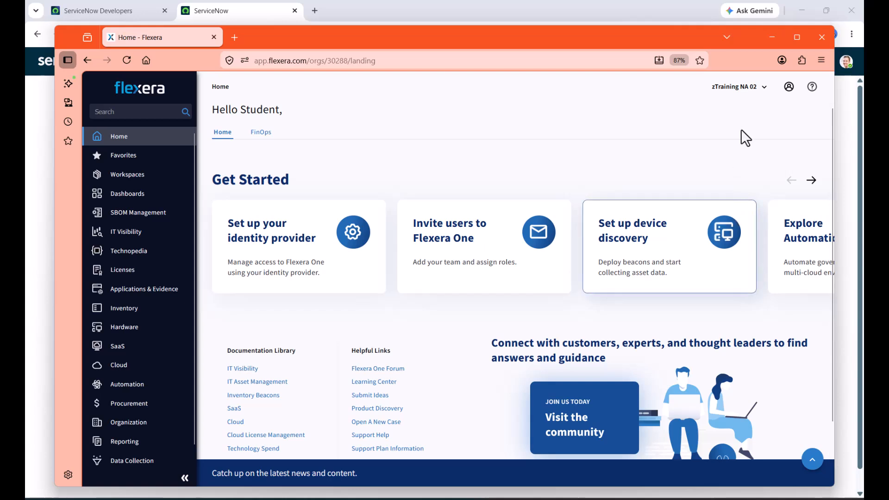
pyautogui.click(789, 88)
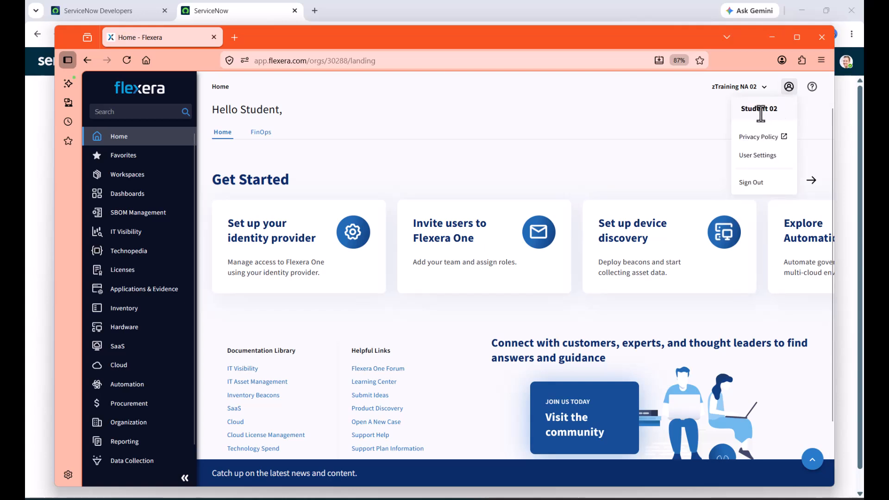
pyautogui.click(607, 112)
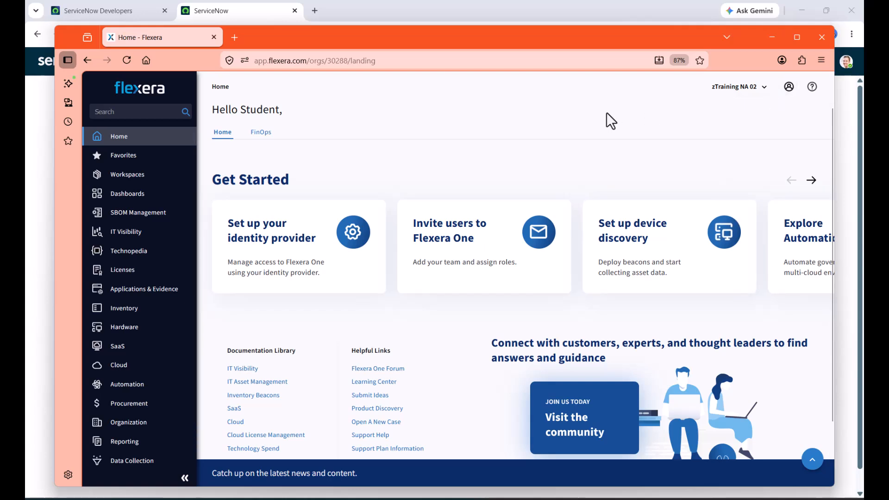
# Step: Open the IT Visibility Connections page, open the ServiceNow connection for editing, and go through its Token, Client ID and Client Secret fields
pyautogui.moveTo(135, 233)
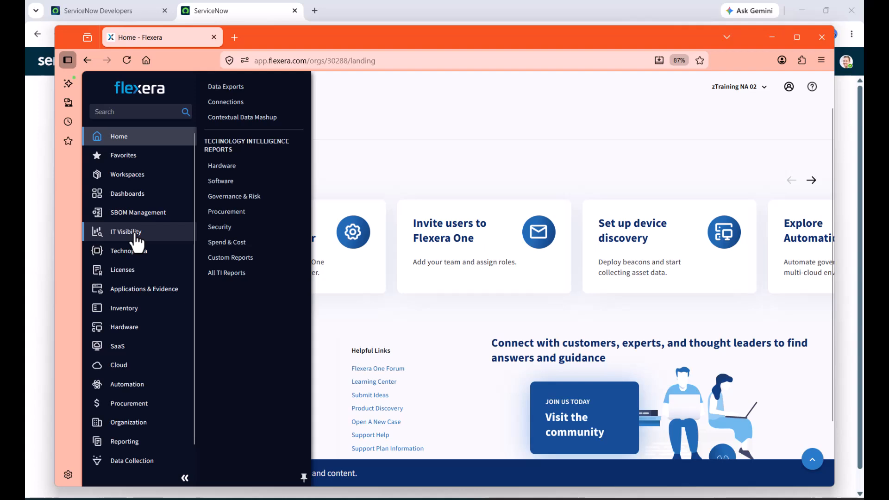
pyautogui.click(247, 104)
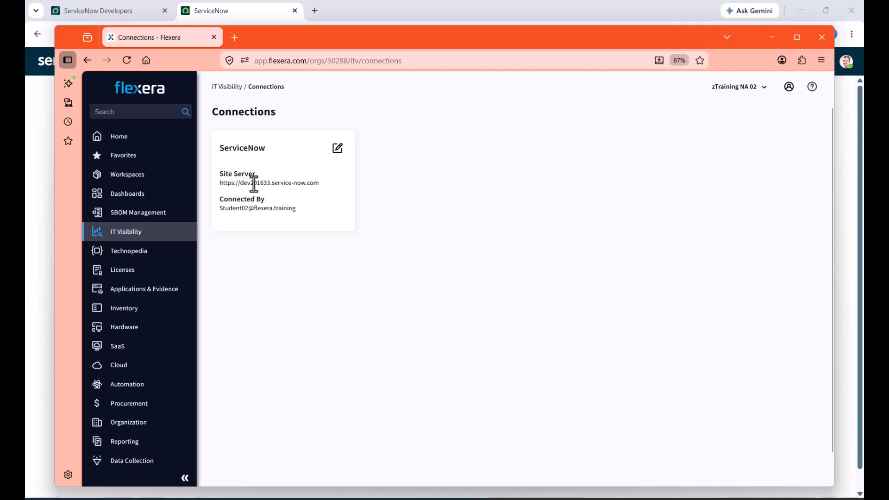
pyautogui.click(338, 149)
pyautogui.click(676, 170)
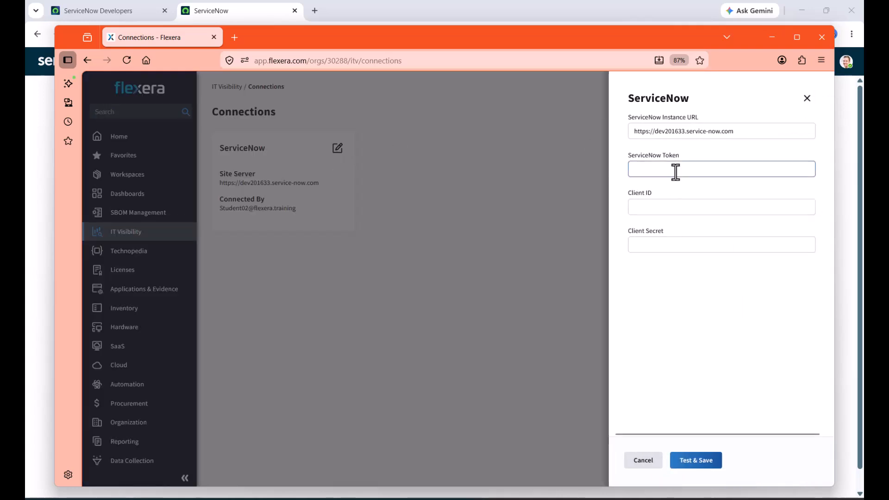
pyautogui.click(671, 202)
pyautogui.click(678, 233)
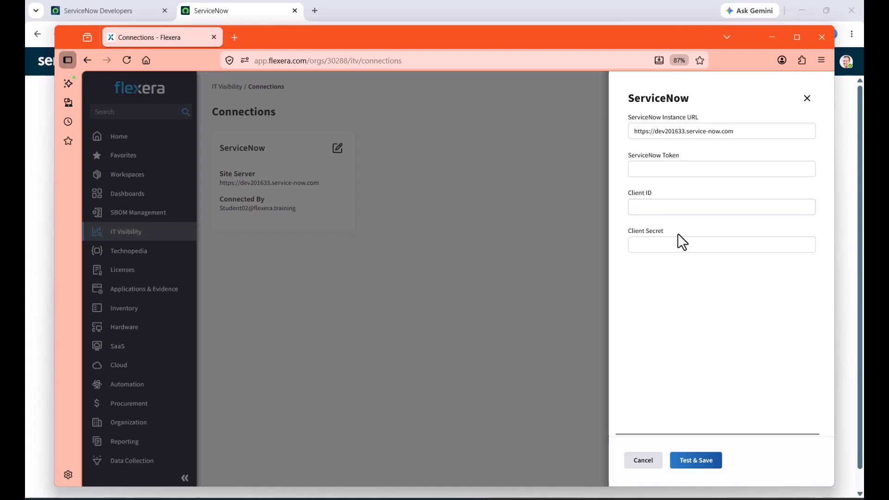
pyautogui.click(676, 243)
pyautogui.moveTo(376, 36); pyautogui.dragTo(373, 51)
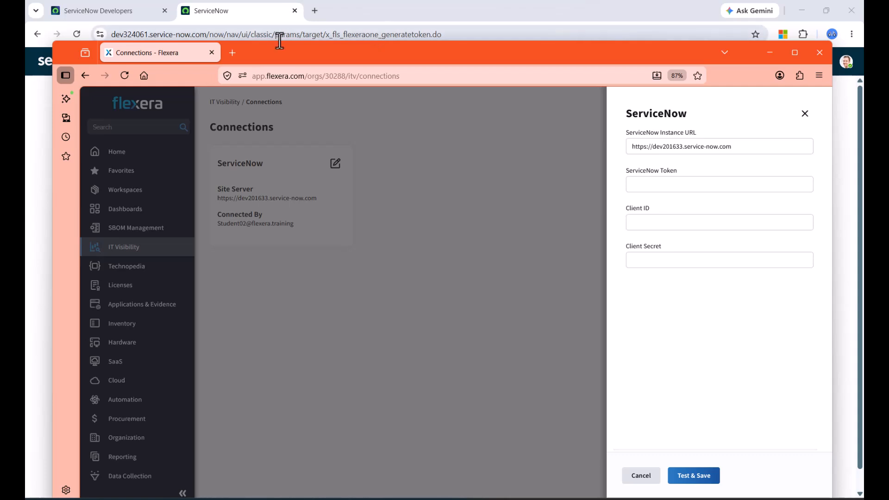
pyautogui.moveTo(290, 52); pyautogui.dragTo(290, 54)
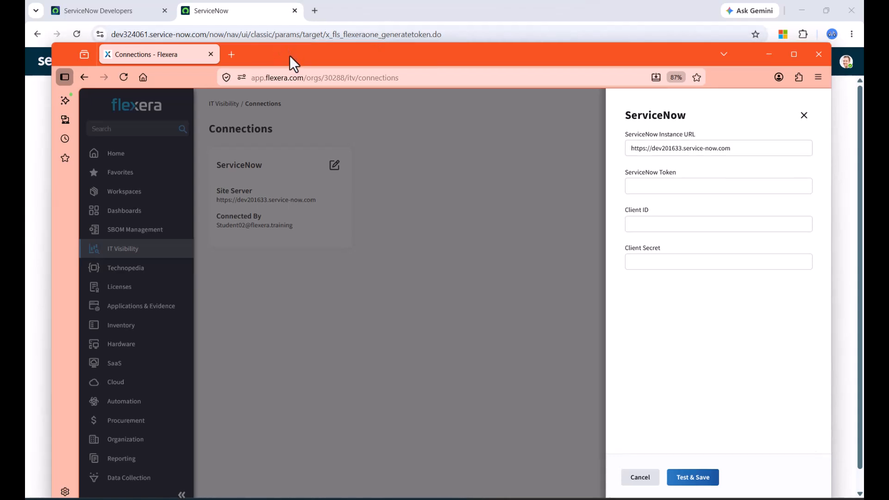
pyautogui.click(128, 36)
pyautogui.click(130, 36)
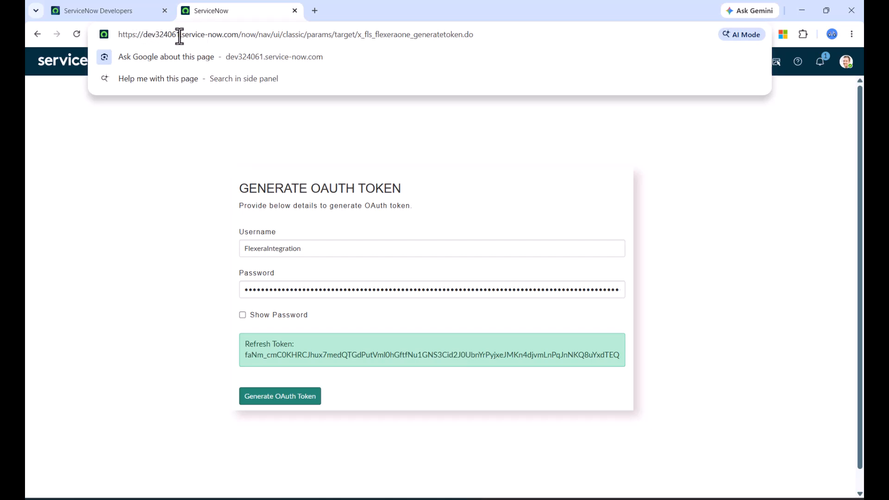
pyautogui.moveTo(180, 37); pyautogui.dragTo(145, 38)
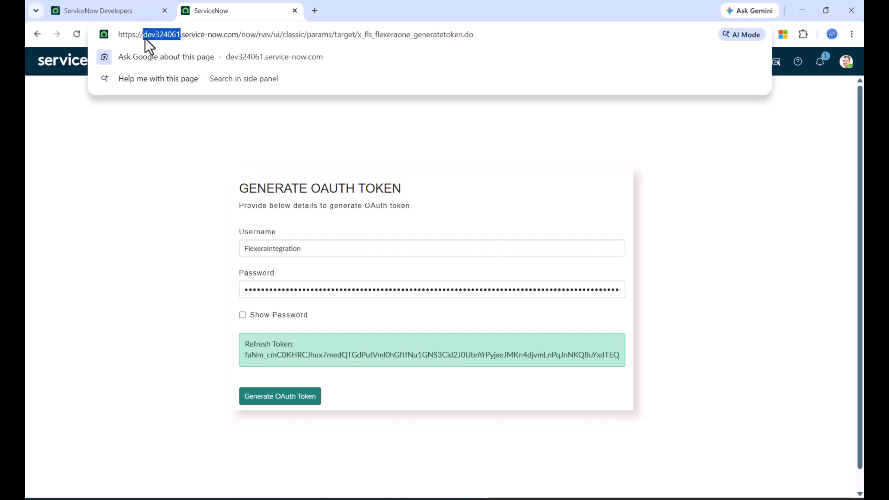
pyautogui.hotkey('alt', 'Tab')
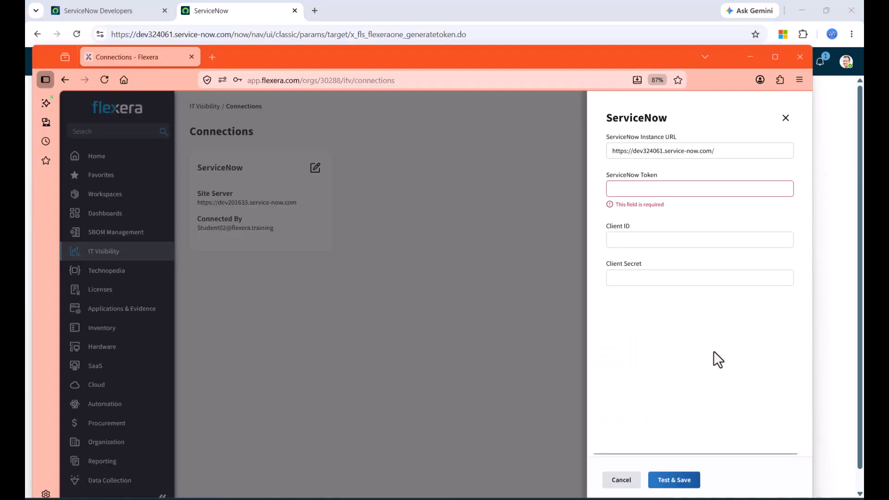
# Step: Paste the ServiceNow token, Client ID and Client Secret into the connection form, and test and save the connection
pyautogui.click(640, 190)
pyautogui.hotkey('ctrl', 'v')
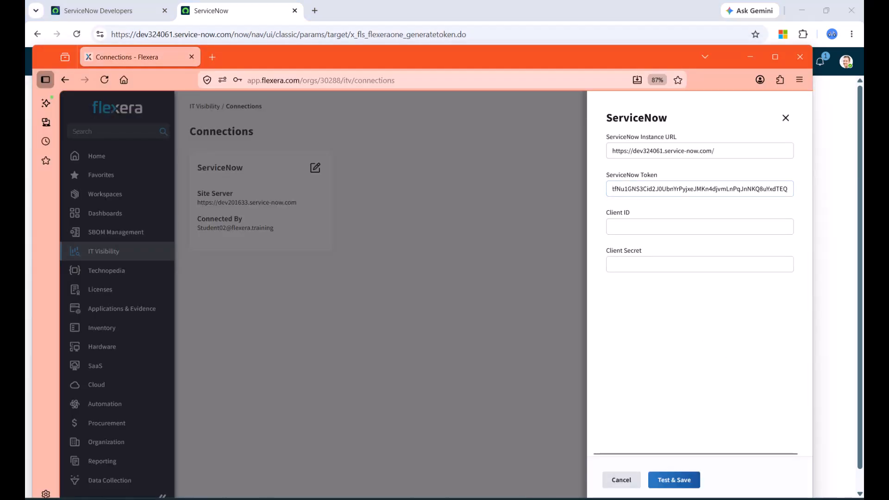
pyautogui.click(633, 227)
pyautogui.hotkey('ctrl', 'v')
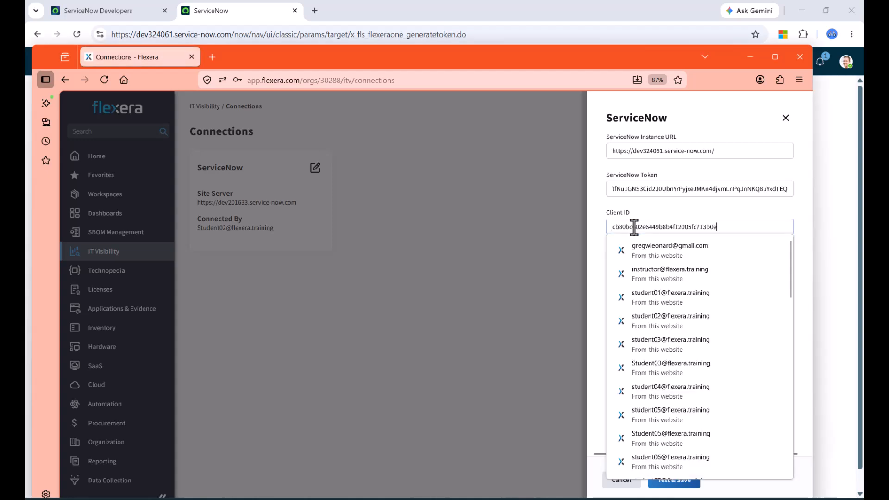
pyautogui.hotkey('alt', 'Tab')
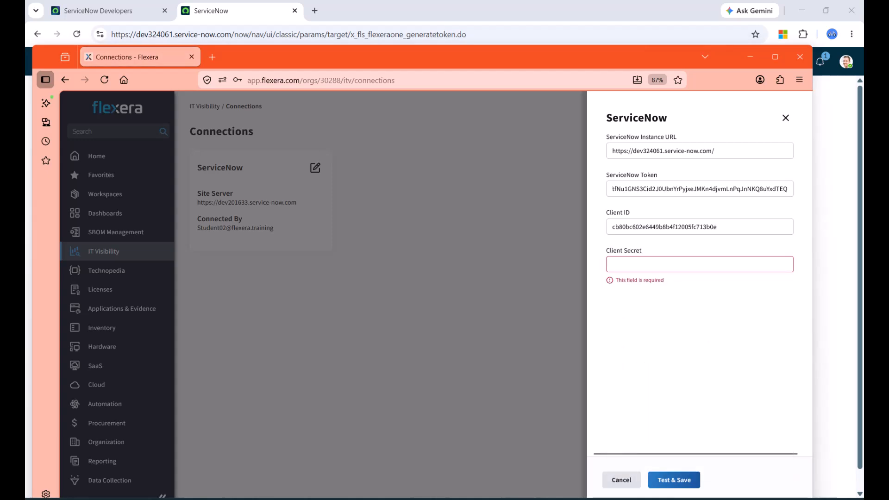
pyautogui.click(669, 265)
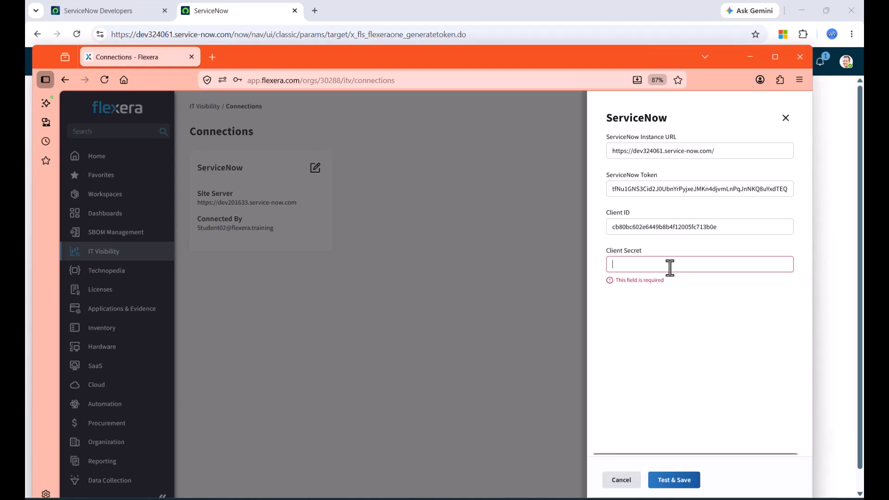
pyautogui.hotkey('ctrl', 'v')
pyautogui.click(674, 481)
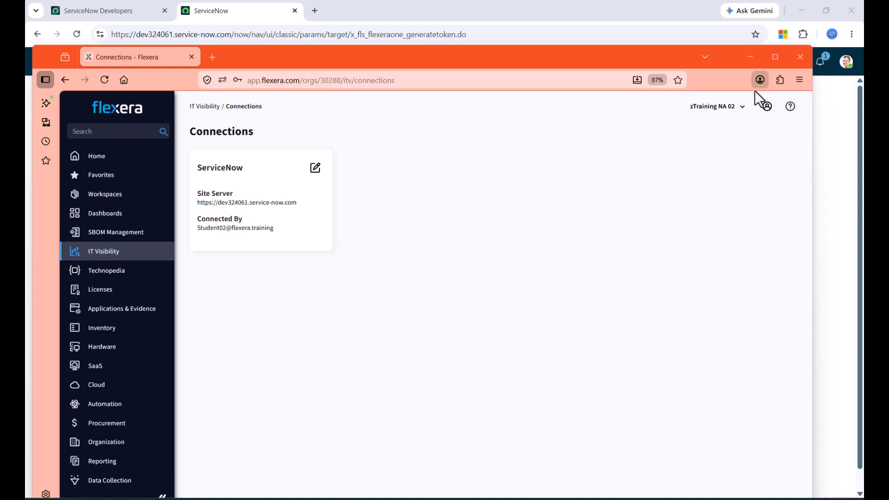
# Step: Return to the ServiceNow window and open Flexera One's Export Properties page by filtering the navigator for "export pro"
pyautogui.click(750, 57)
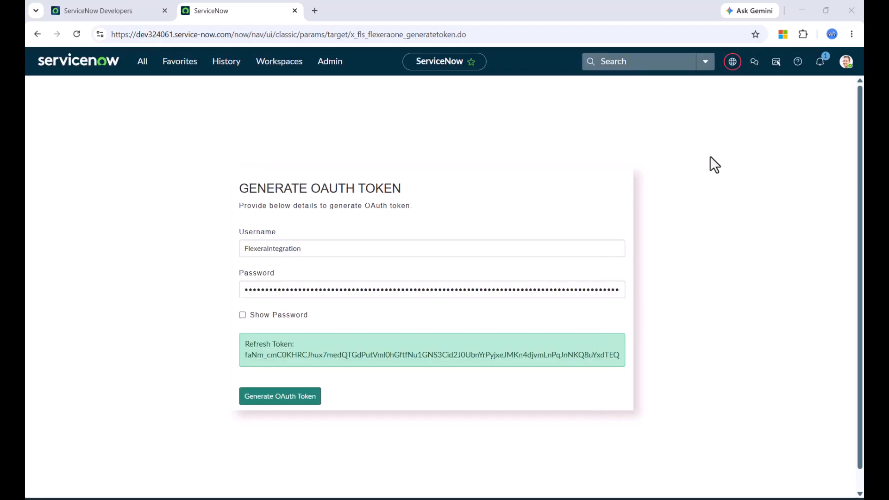
pyautogui.click(143, 70)
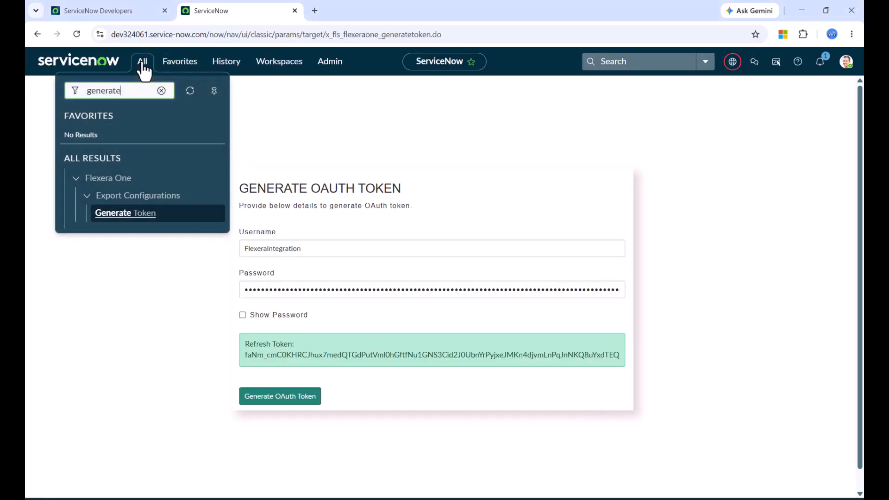
pyautogui.moveTo(141, 91); pyautogui.dragTo(51, 88)
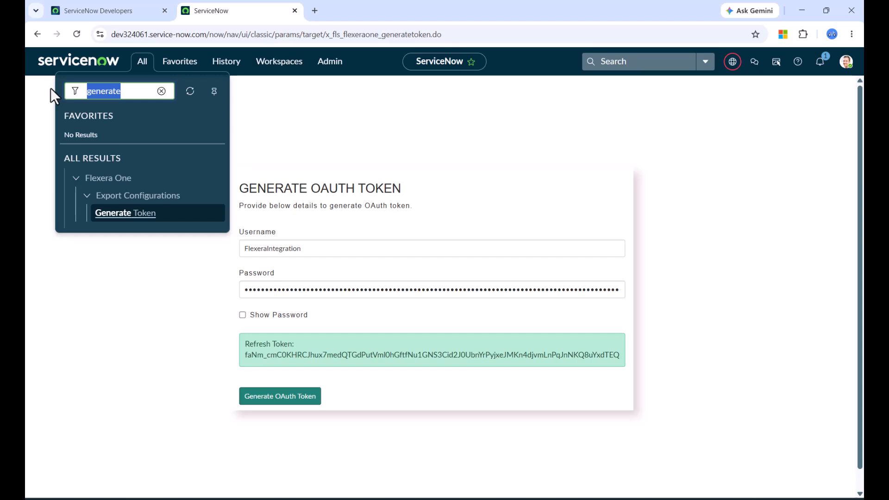
pyautogui.write('export pro')
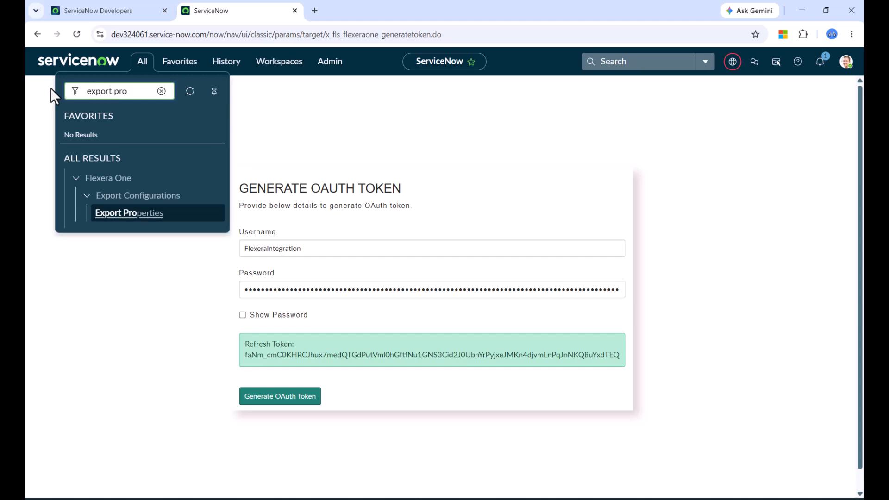
pyautogui.click(137, 215)
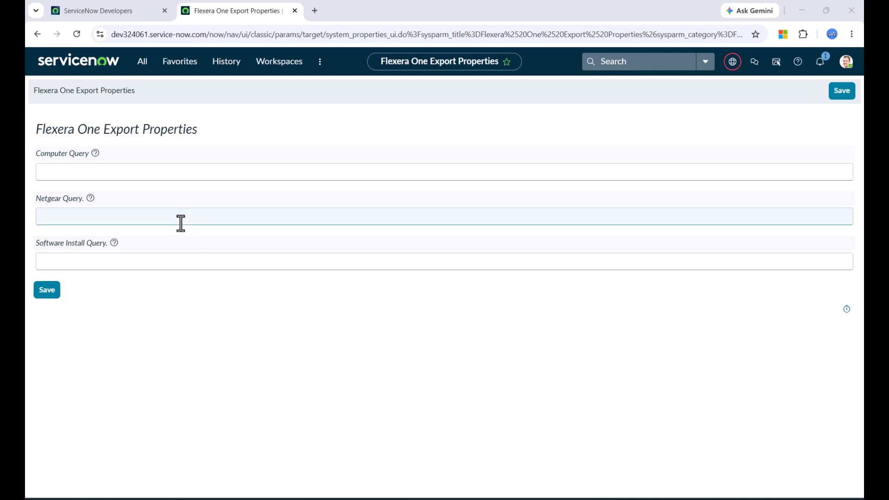
# Step: Set the Computer Query to serial_number!=NULL^operational_status=1^sys_class_name=cmdb_ci_computer and the Netgear Query to operational_status=1^category=Hardware^serial_number!=NULL
pyautogui.click(125, 174)
pyautogui.write('serial_number!=NULL^operational_status=1^sys_class_name=cmdb_ci_computer')
pyautogui.click(209, 217)
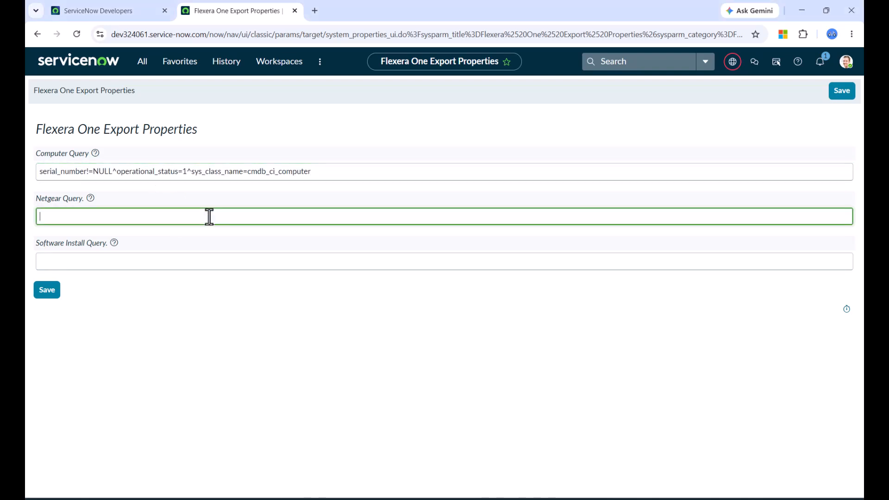
pyautogui.hotkey('alt', 'Tab')
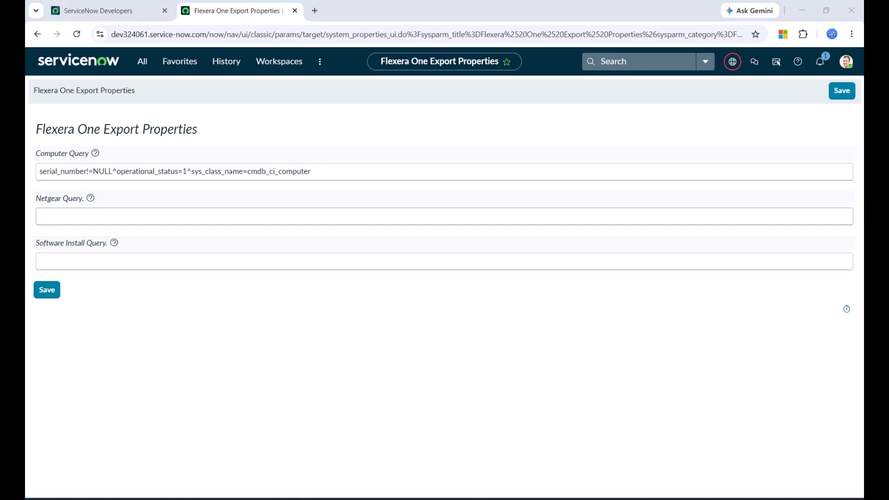
pyautogui.click(192, 212)
pyautogui.write('operational_status=1^category=Hardware^serial_number!=NULL')
# Step: Set the Software Install Query to x_display_name!=NULL^is_normalized=false^active!=fals and save the export properties
pyautogui.hotkey('alt', 'Tab')
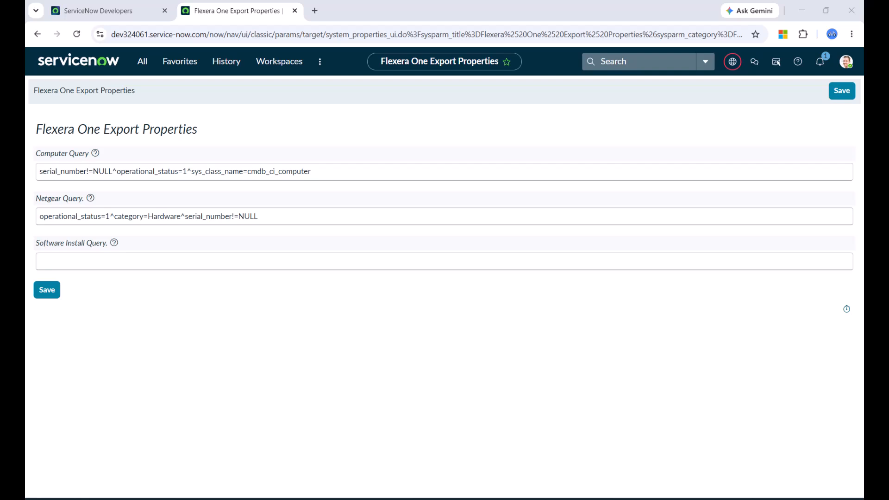
pyautogui.click(249, 260)
pyautogui.write('x_display_name!=NULL^is_normalized=false^active!=fals')
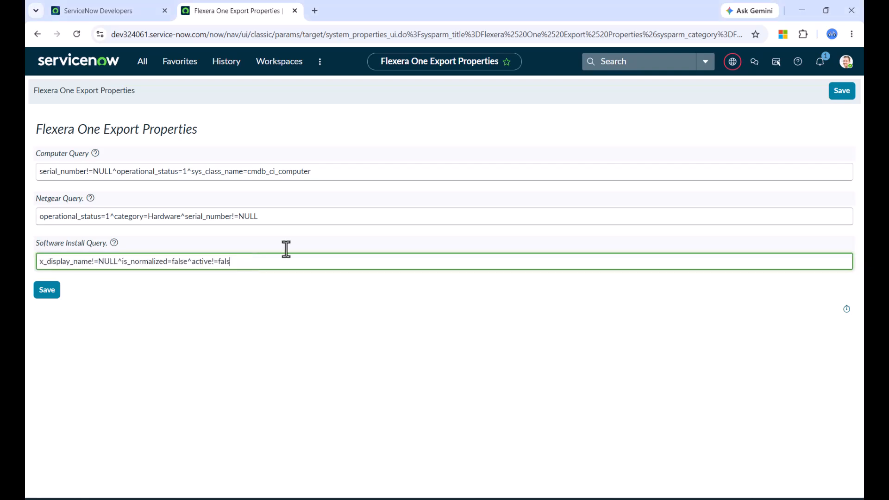
pyautogui.click(281, 323)
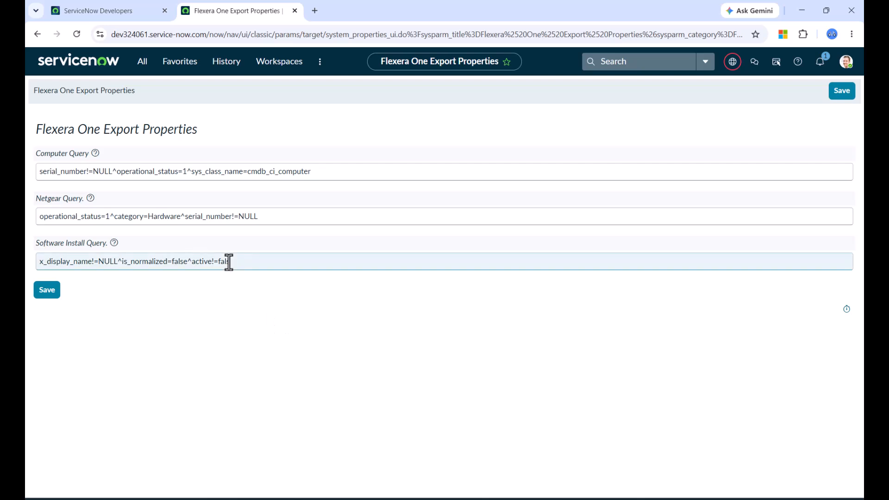
pyautogui.click(46, 291)
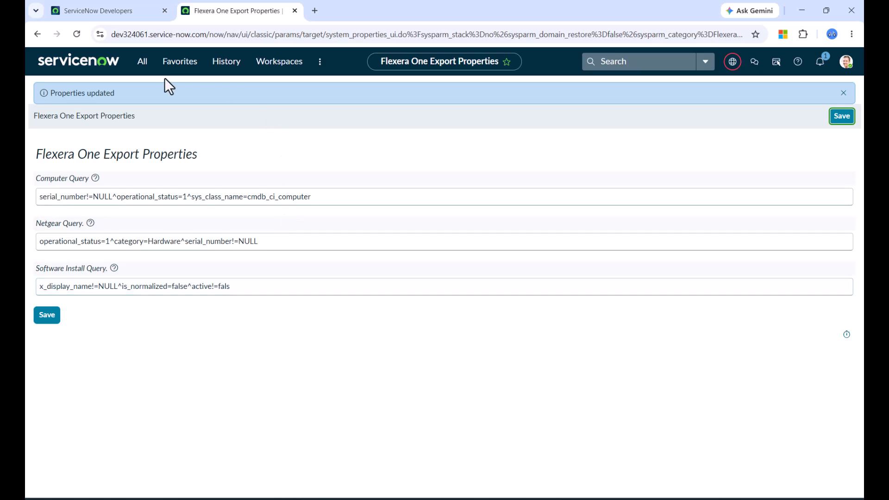
# Step: Filter the navigator for "schedule ex" and open Flexera One's Schedule Export job
pyautogui.write('sche')
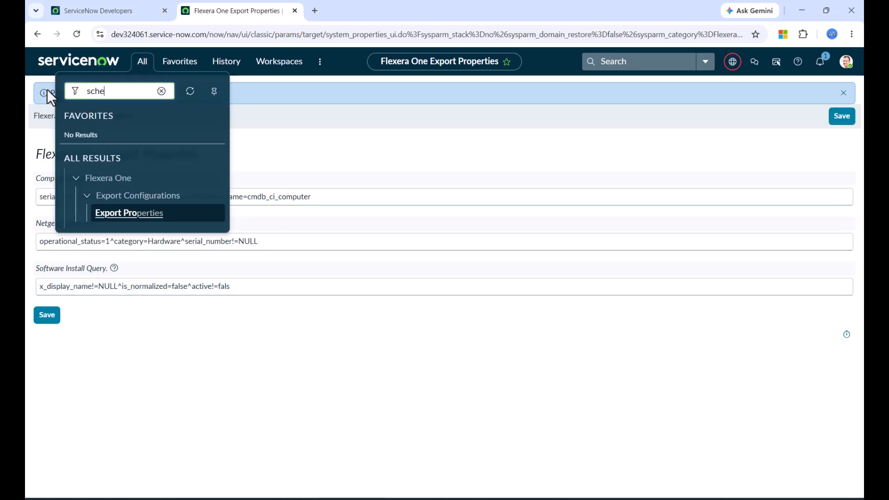
pyautogui.write('dule ex')
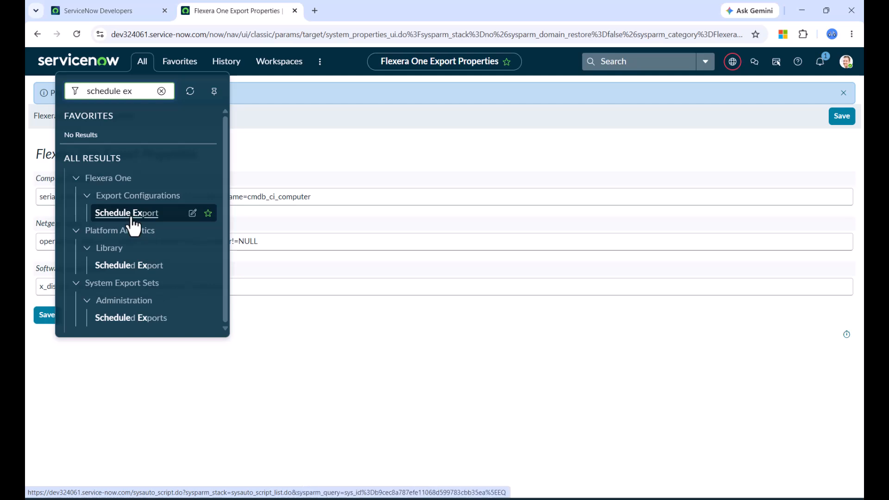
pyautogui.click(132, 216)
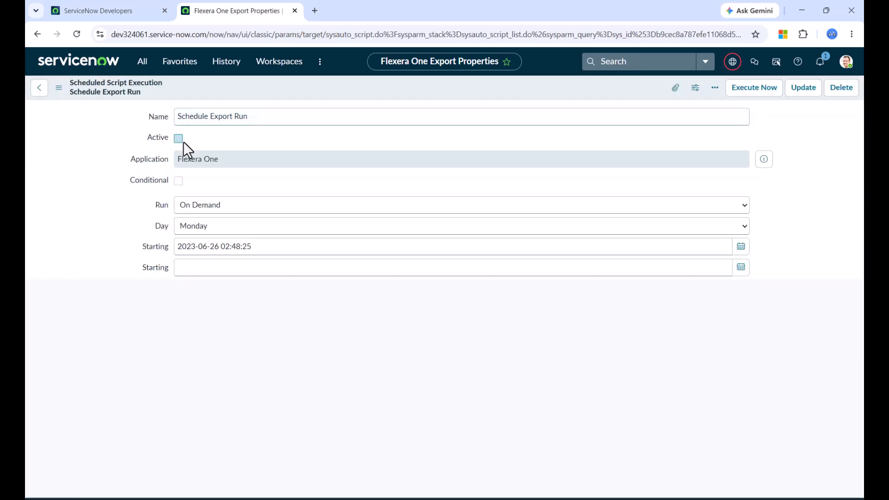
# Step: Set the Schedule Export Run job to run Periodically in the US/Central time zone, save the record, and mark it active
pyautogui.click(178, 139)
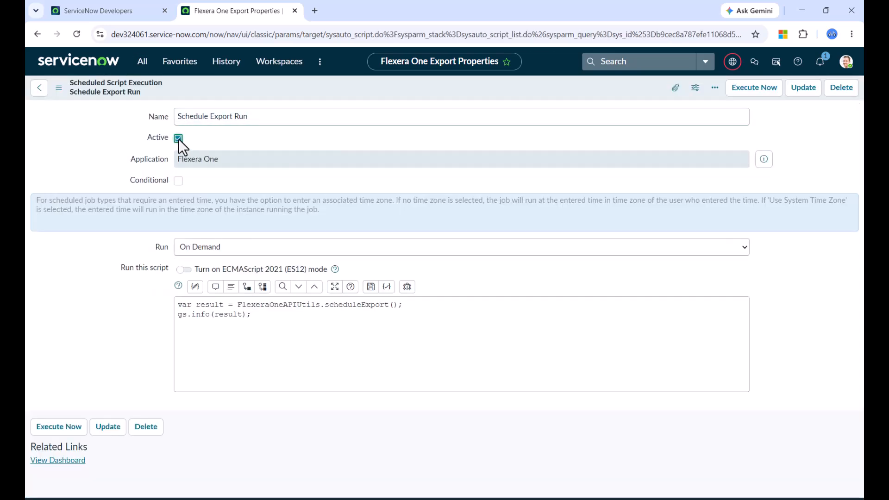
pyautogui.click(228, 247)
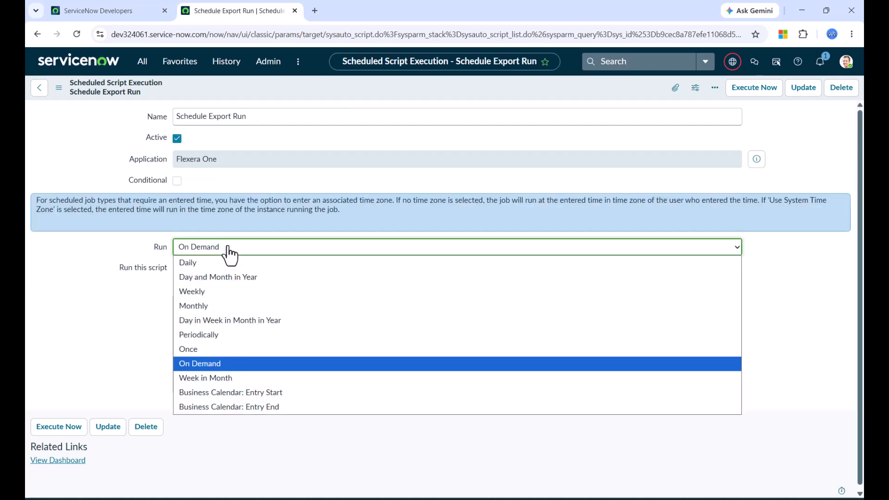
pyautogui.click(238, 331)
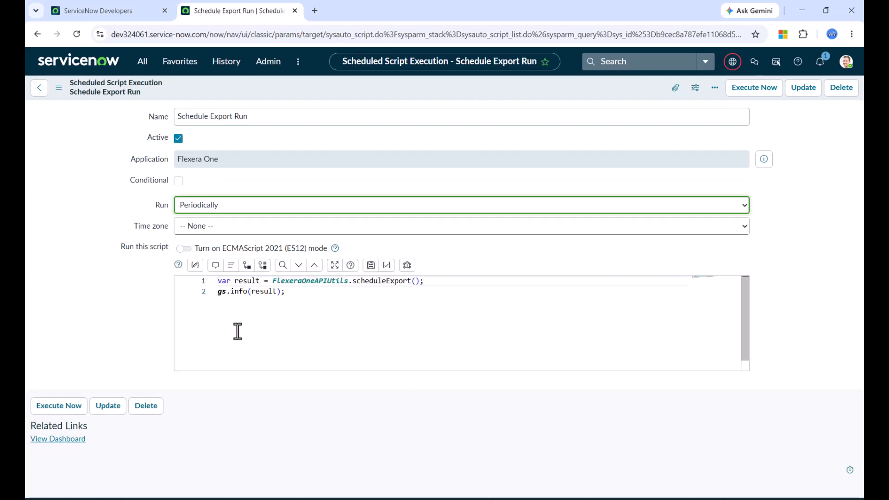
pyautogui.click(233, 227)
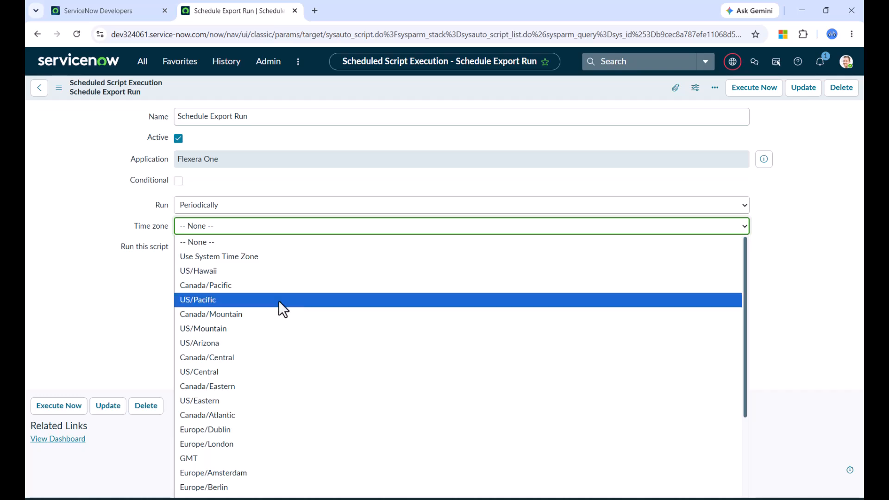
pyautogui.click(262, 372)
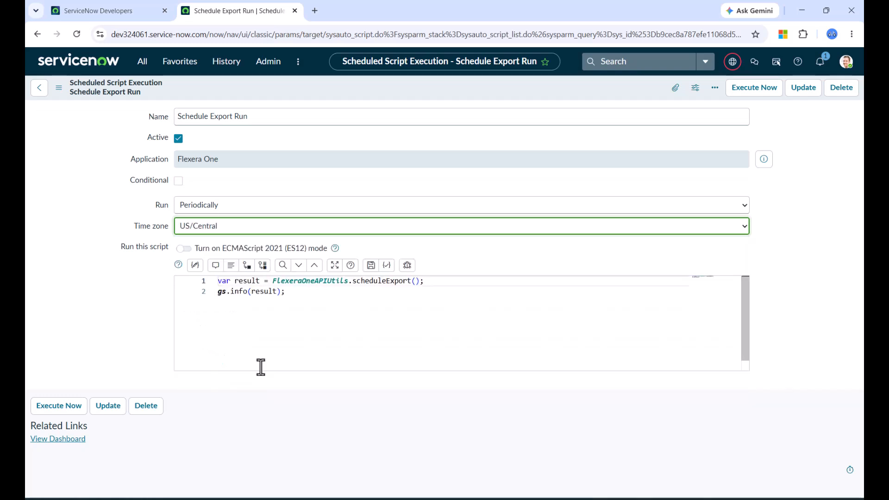
pyautogui.rightClick(390, 89)
pyautogui.click(418, 97)
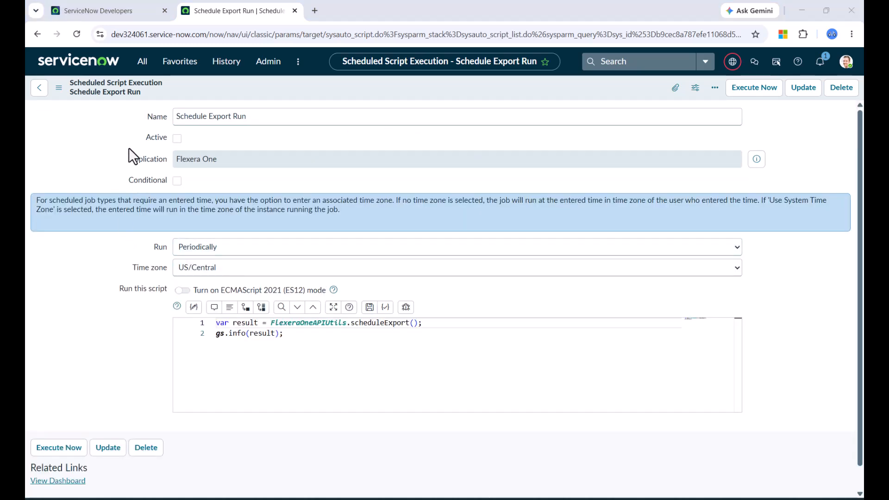
pyautogui.click(177, 138)
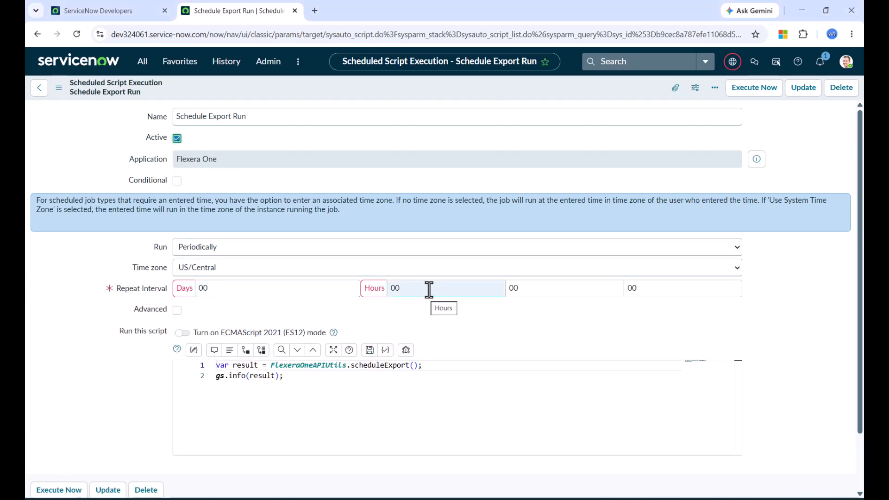
# Step: Set the Schedule Export Run job's repeat interval to 6 hours, save the record, and execute the job immediately
pyautogui.click(404, 288)
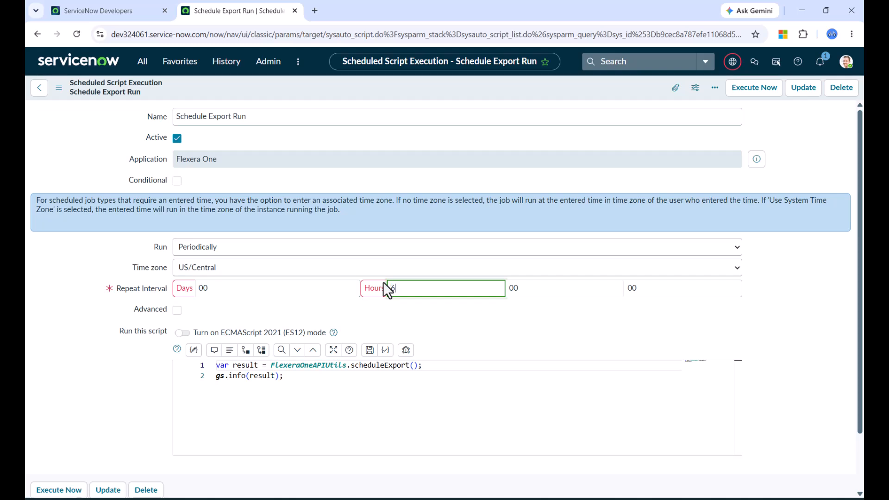
pyautogui.write('6')
pyautogui.press('Tab')
pyautogui.scroll(-2, 101, 383)
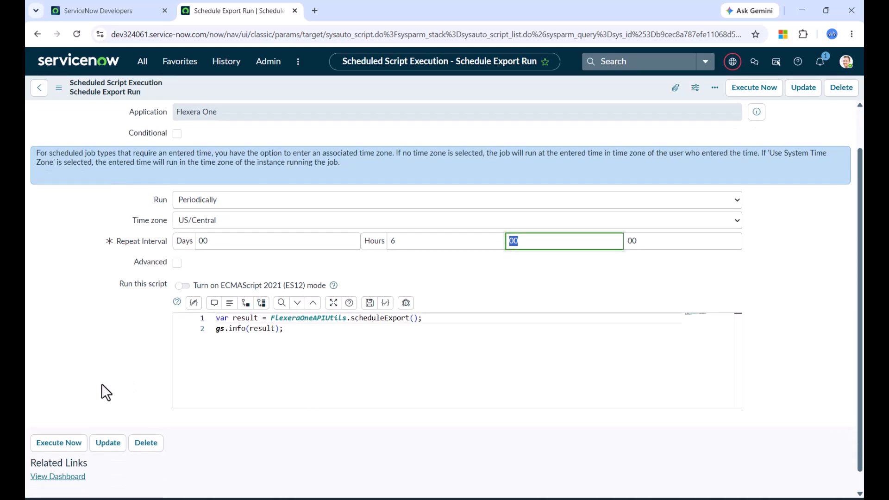
pyautogui.scroll(2, 101, 383)
pyautogui.rightClick(341, 88)
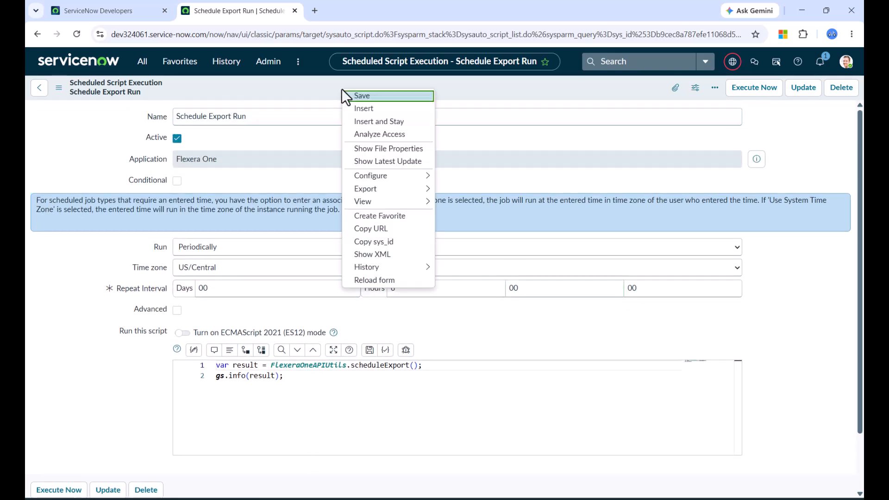
pyautogui.click(357, 96)
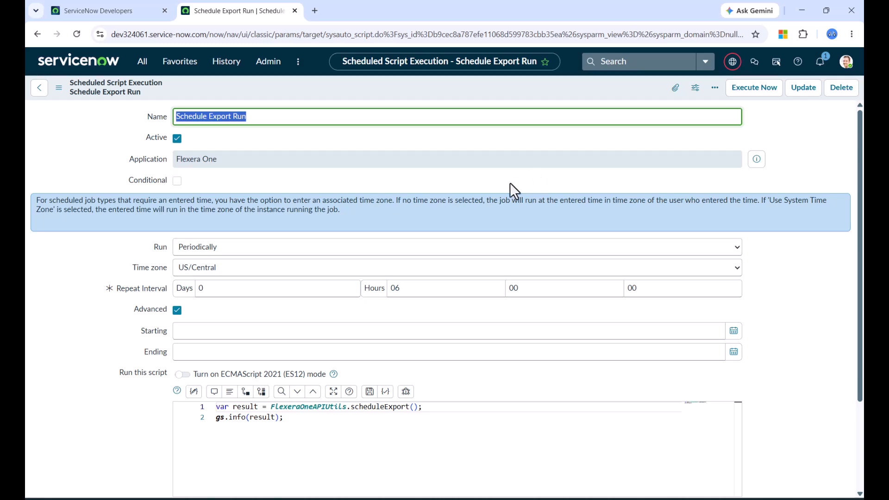
pyautogui.scroll(-3, 129, 277)
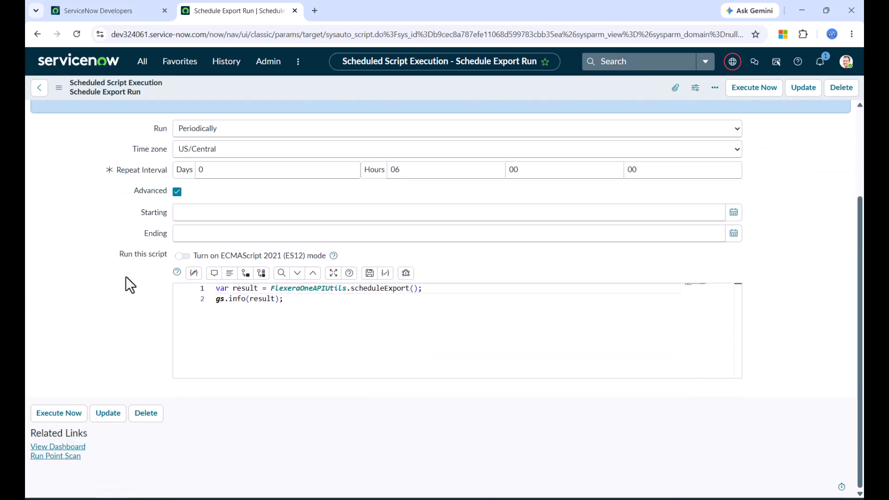
pyautogui.click(62, 417)
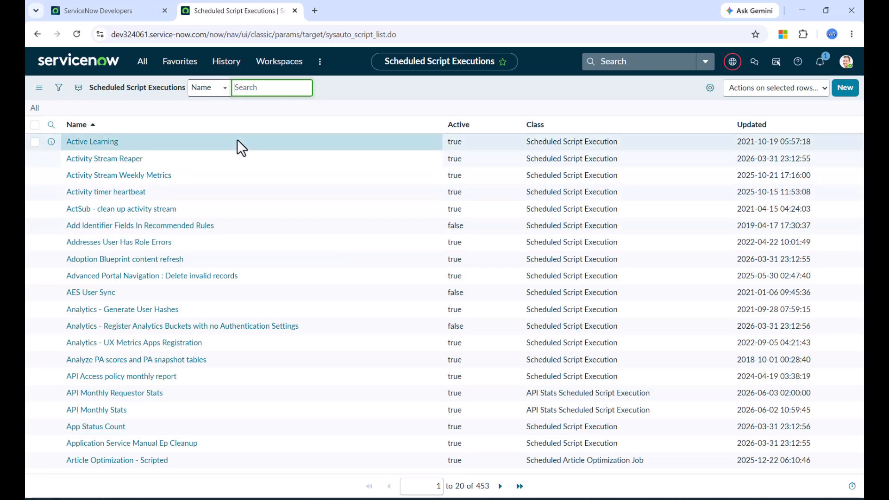
# Step: Filter the navigator for "job sch" and open Flexera One's Snapshot Run job
pyautogui.click(140, 65)
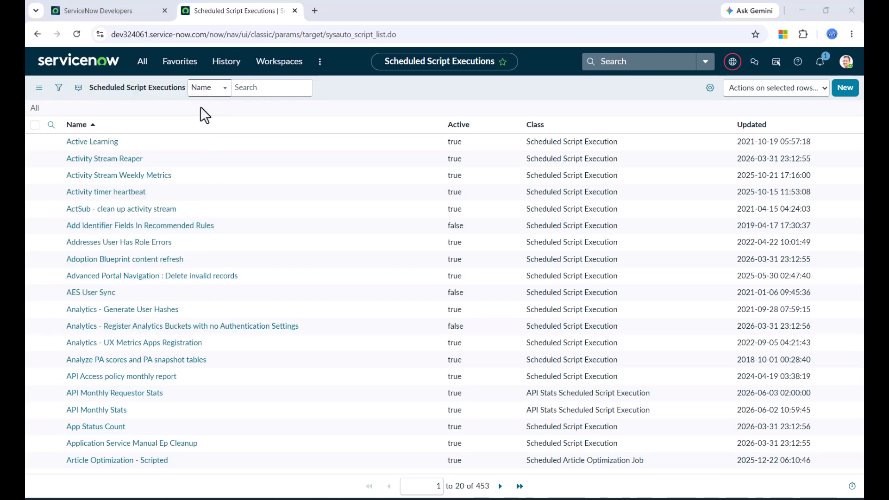
pyautogui.click(141, 63)
pyautogui.write('job sch')
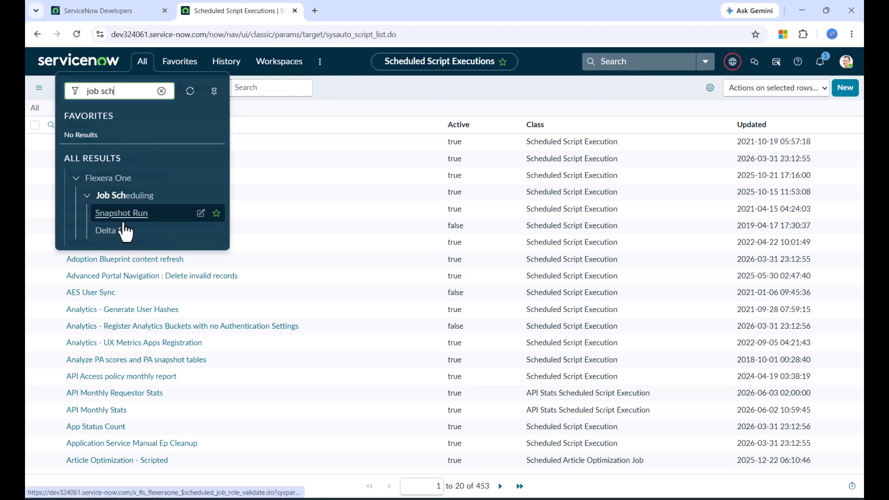
pyautogui.click(124, 214)
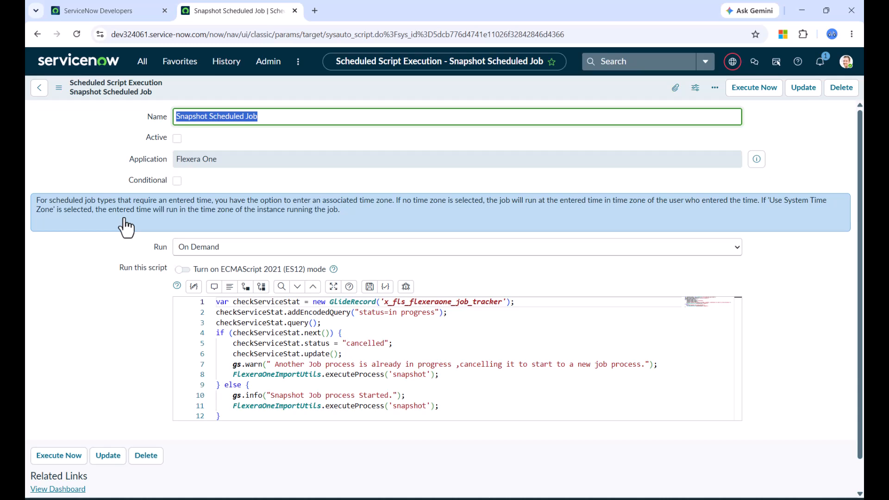
# Step: Mark the Snapshot Scheduled Job active, set it to run Periodically every 6 hours, and save the record
pyautogui.click(177, 138)
pyautogui.click(205, 250)
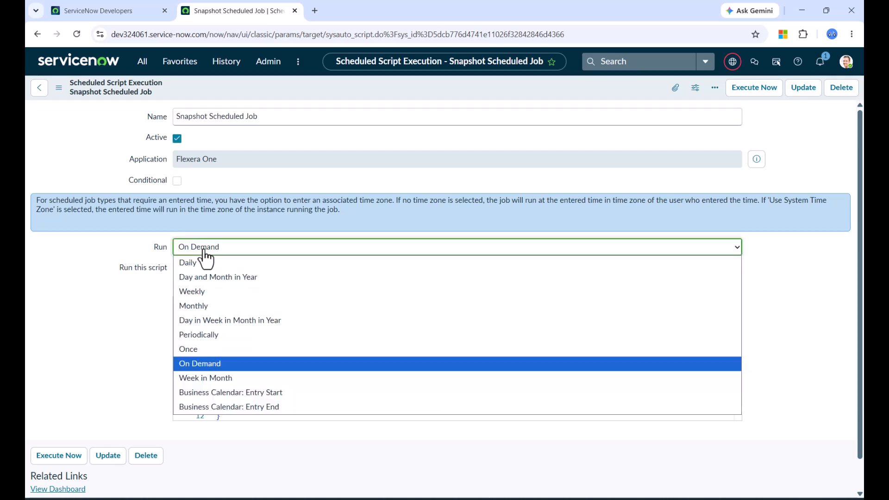
pyautogui.click(252, 335)
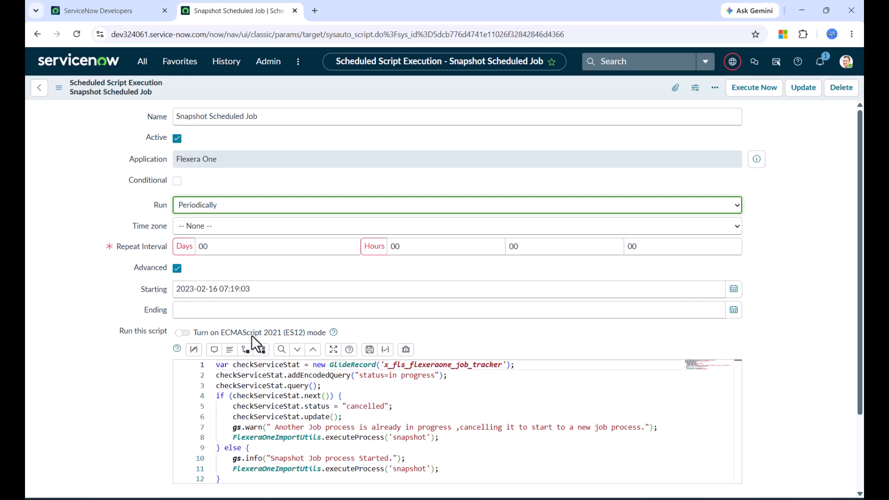
pyautogui.click(378, 240)
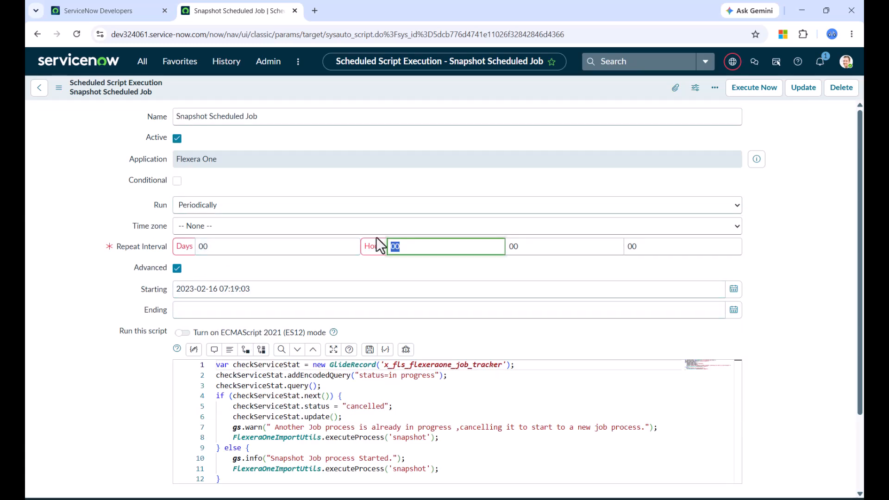
pyautogui.write('6')
pyautogui.press('Tab')
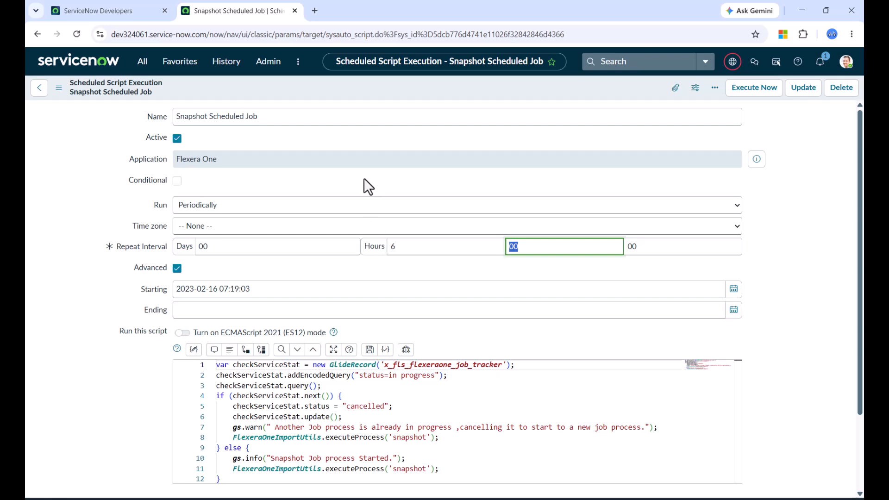
pyautogui.rightClick(345, 87)
pyautogui.click(377, 97)
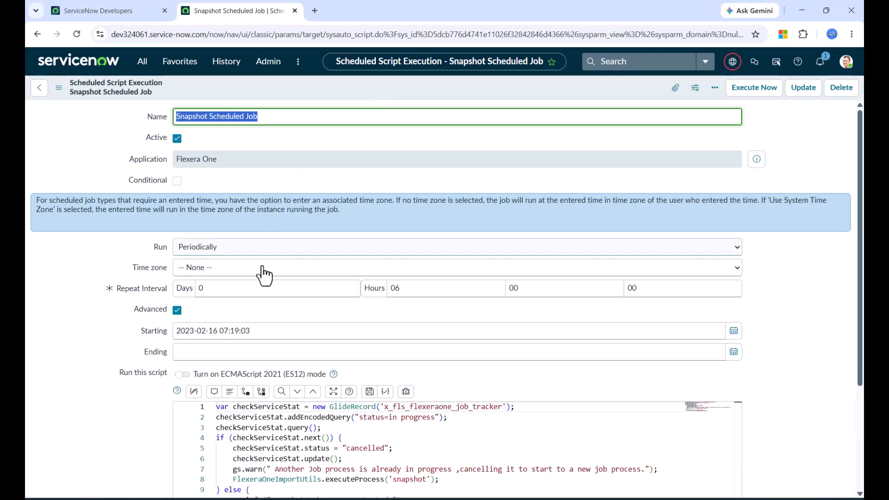
# Step: Set the Snapshot Scheduled Job's time zone to US/Central and save the record
pyautogui.click(251, 273)
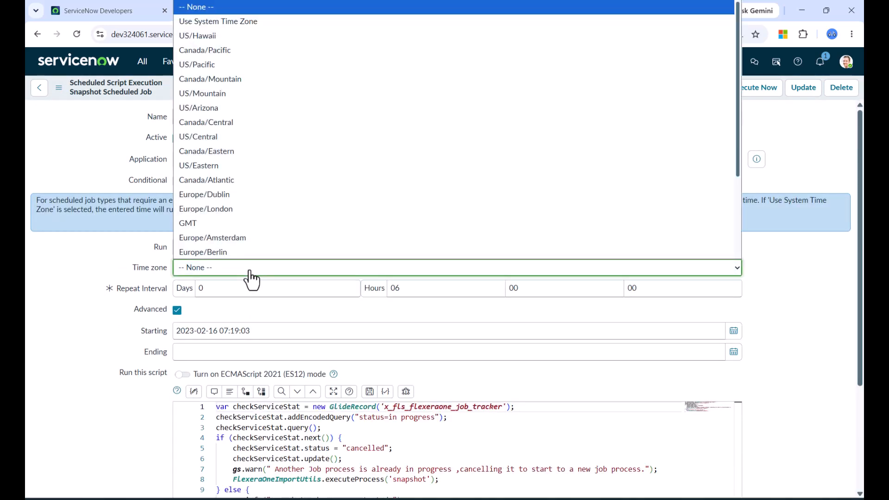
pyautogui.click(283, 136)
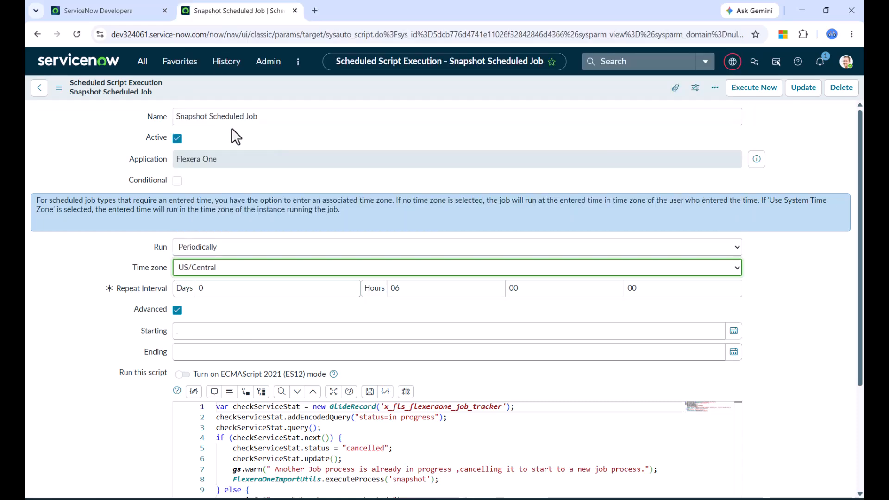
pyautogui.rightClick(271, 83)
pyautogui.click(300, 91)
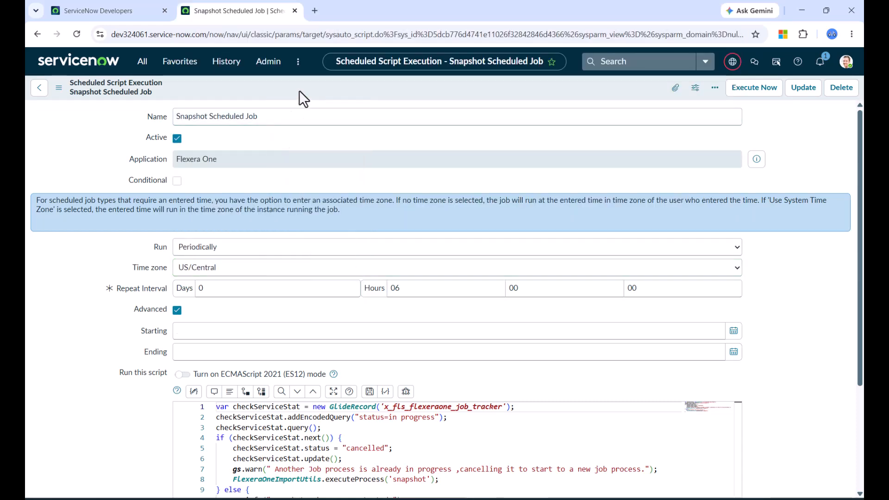
# Step: Execute the Snapshot Scheduled Job immediately
pyautogui.scroll(-3, 78, 361)
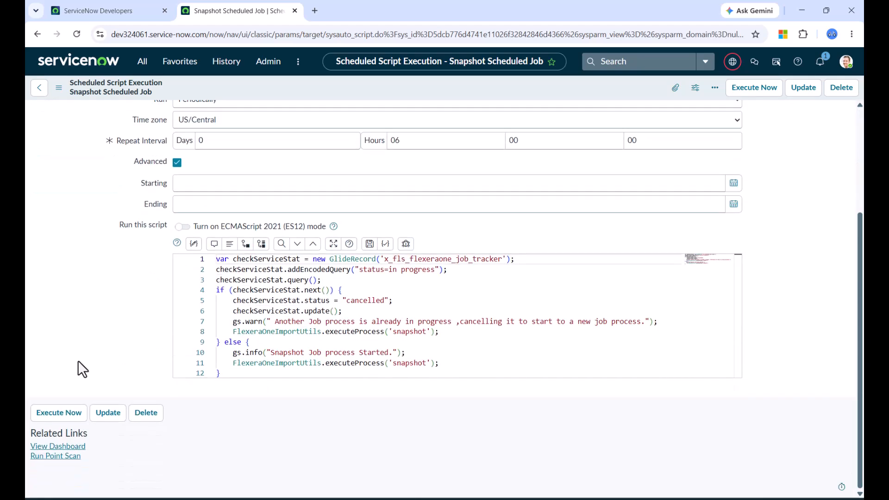
pyautogui.click(75, 407)
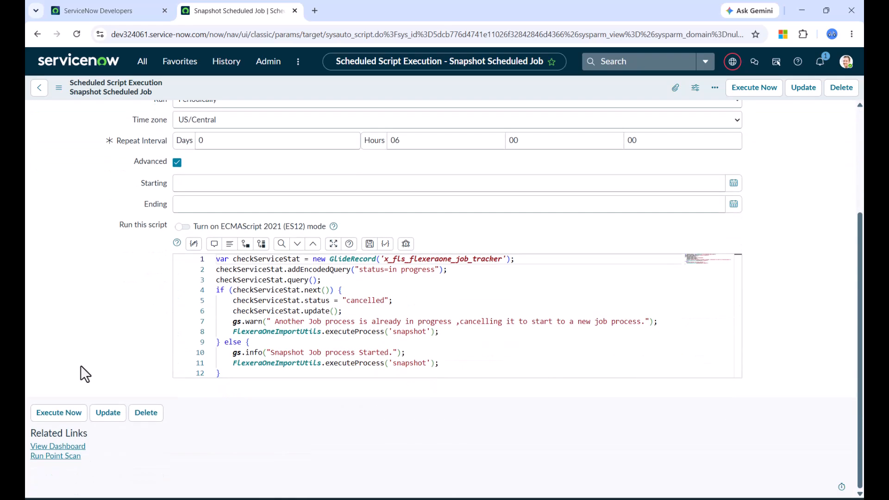
pyautogui.click(54, 416)
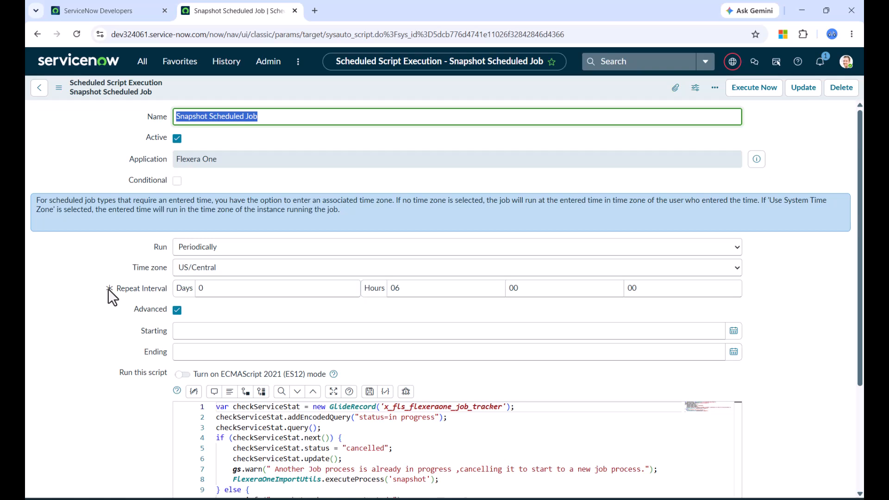
pyautogui.moveTo(107, 289)
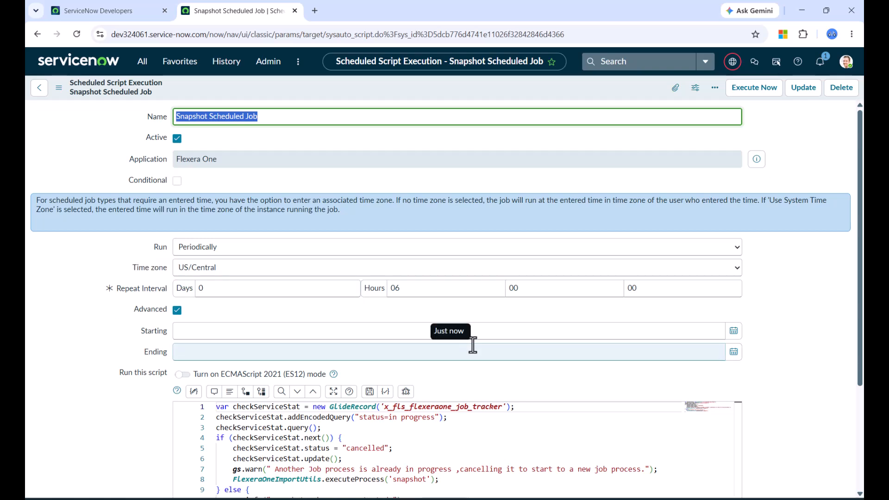